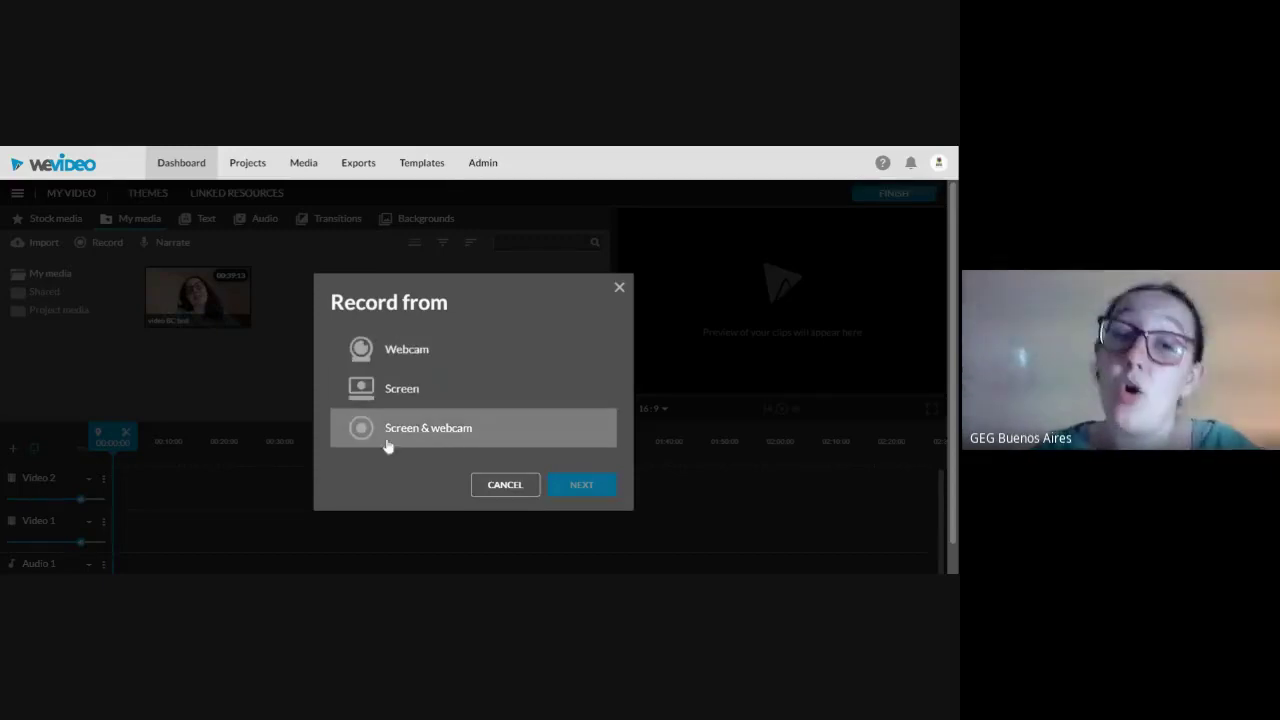
Record the screen and webcam together, showing the transitions and the media library, and save the recording
{"action": "left_click", "coordinate": [476, 440]}
{"action": "left_click", "coordinate": [580, 485]}
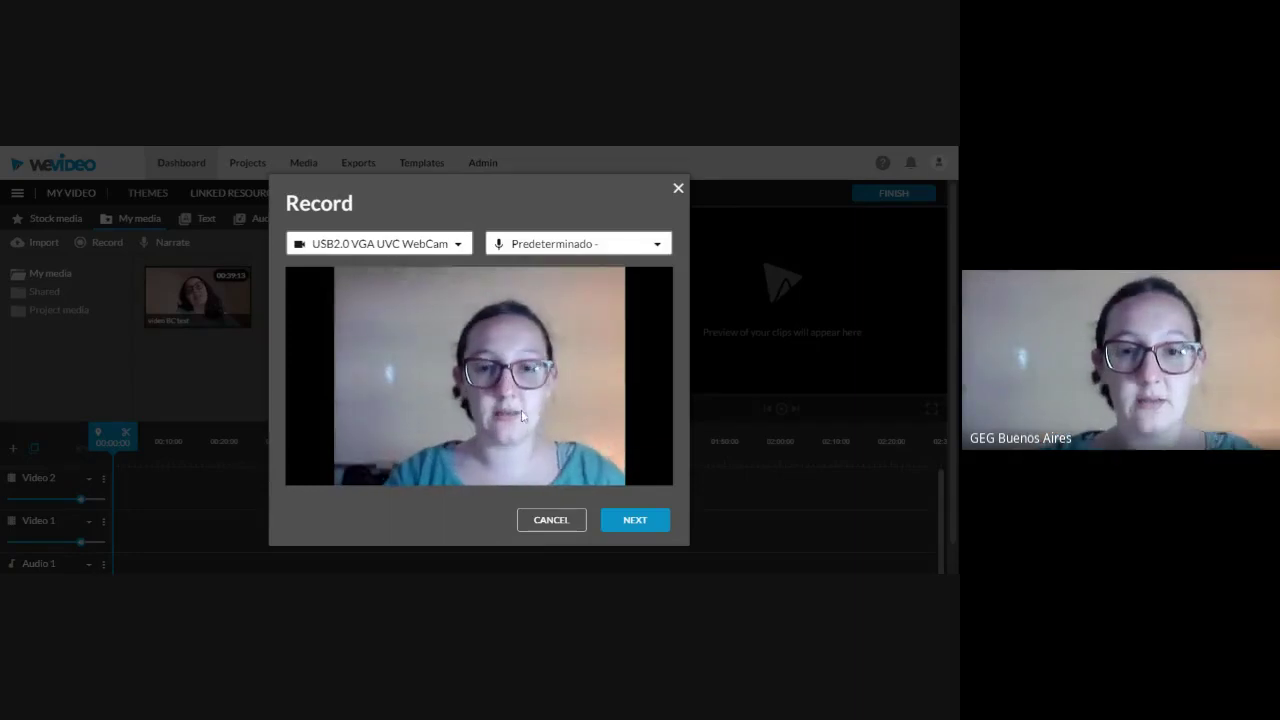
{"action": "left_click", "coordinate": [659, 529]}
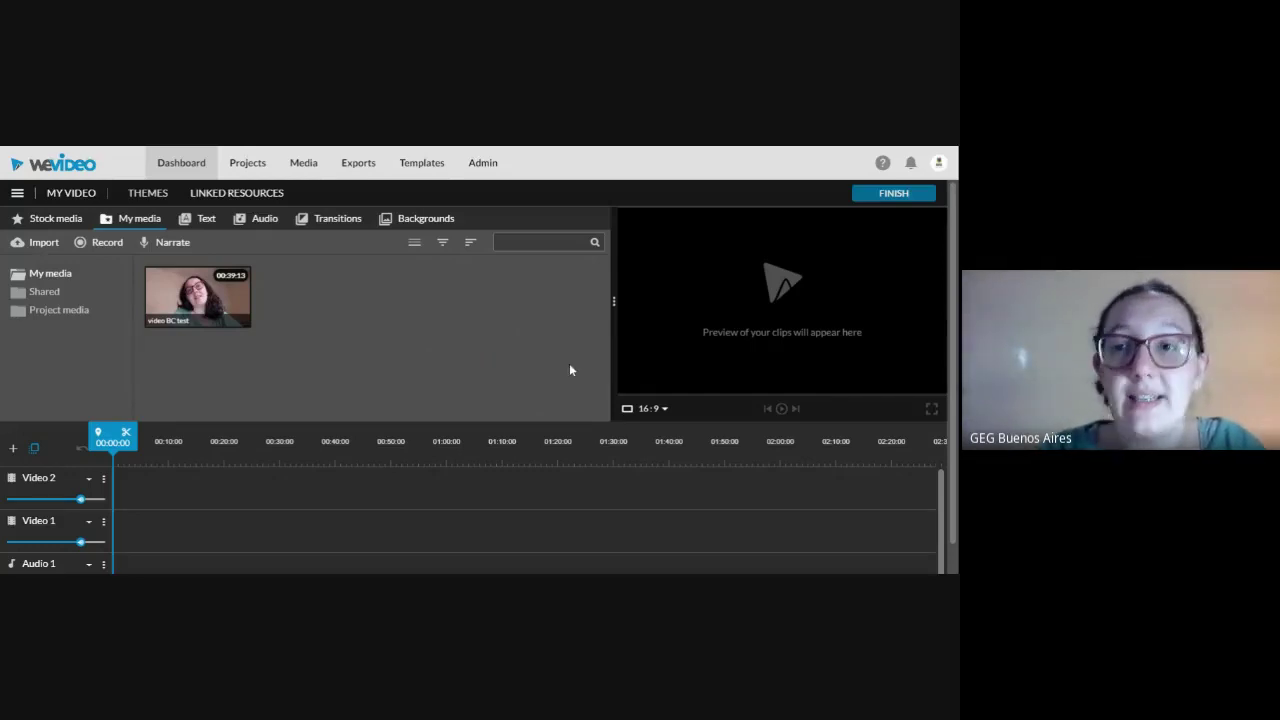
{"action": "left_click", "coordinate": [300, 220]}
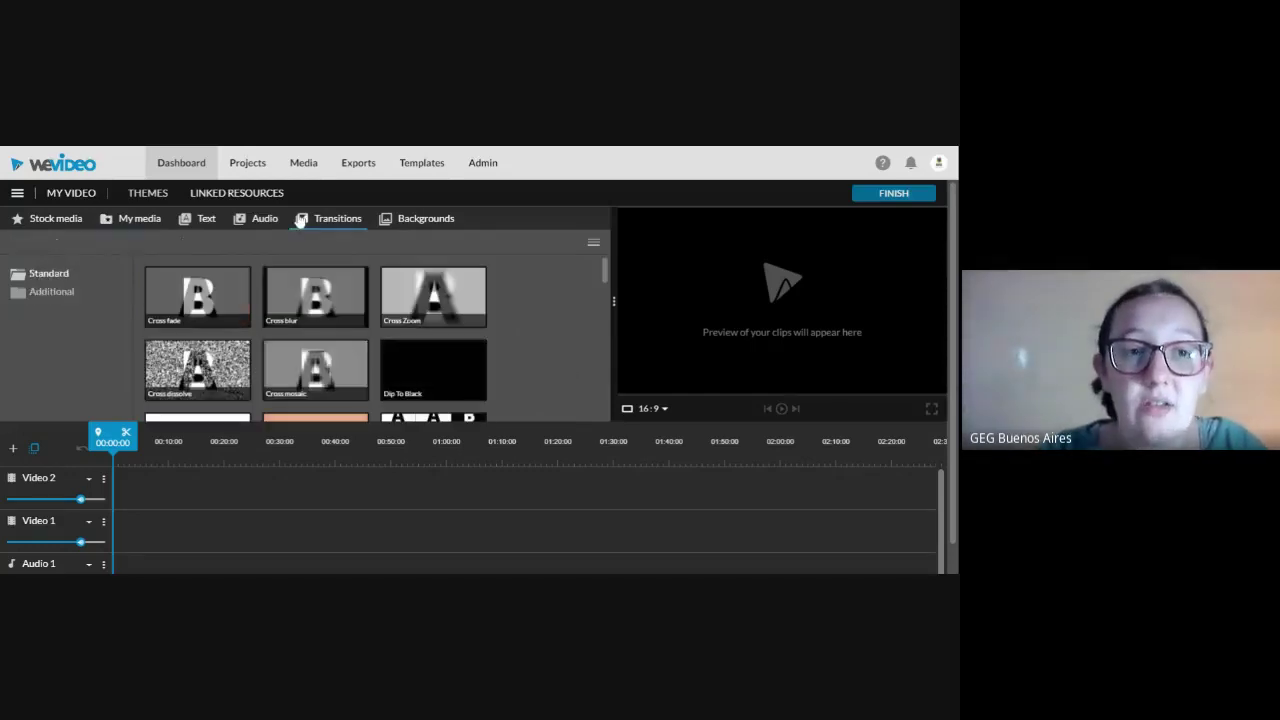
{"action": "left_click", "coordinate": [138, 221]}
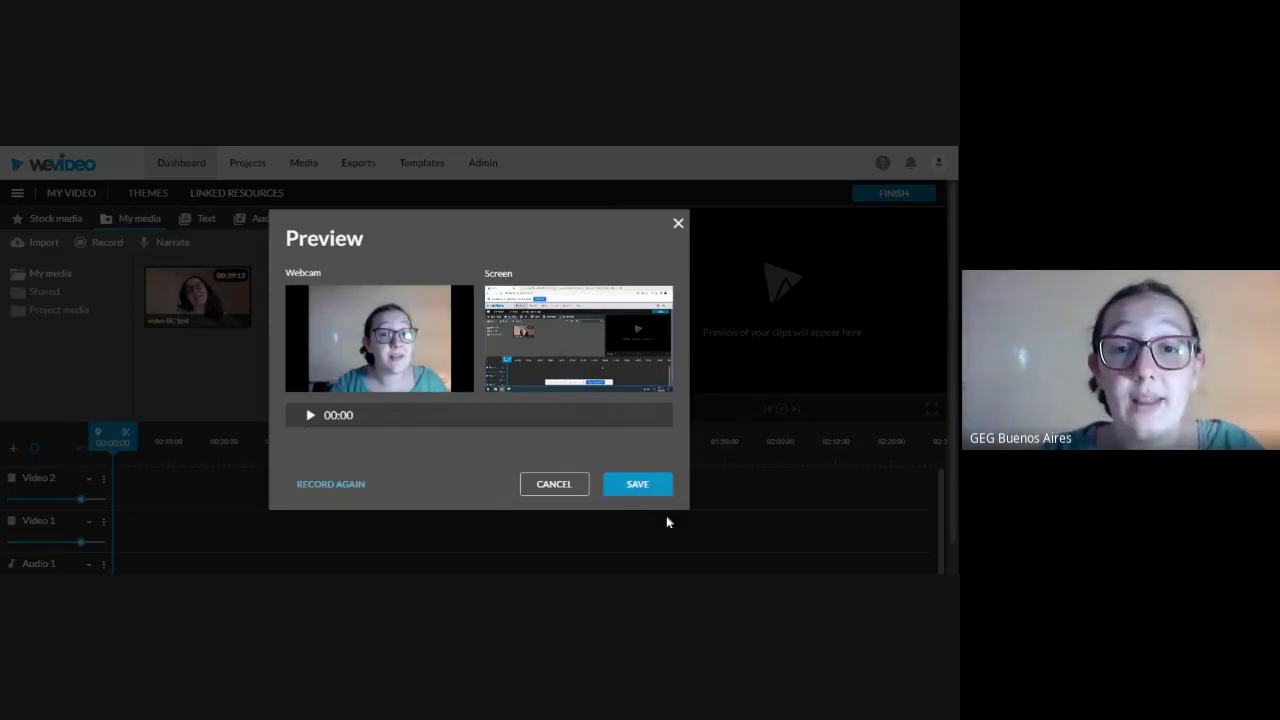
{"action": "left_click", "coordinate": [637, 485]}
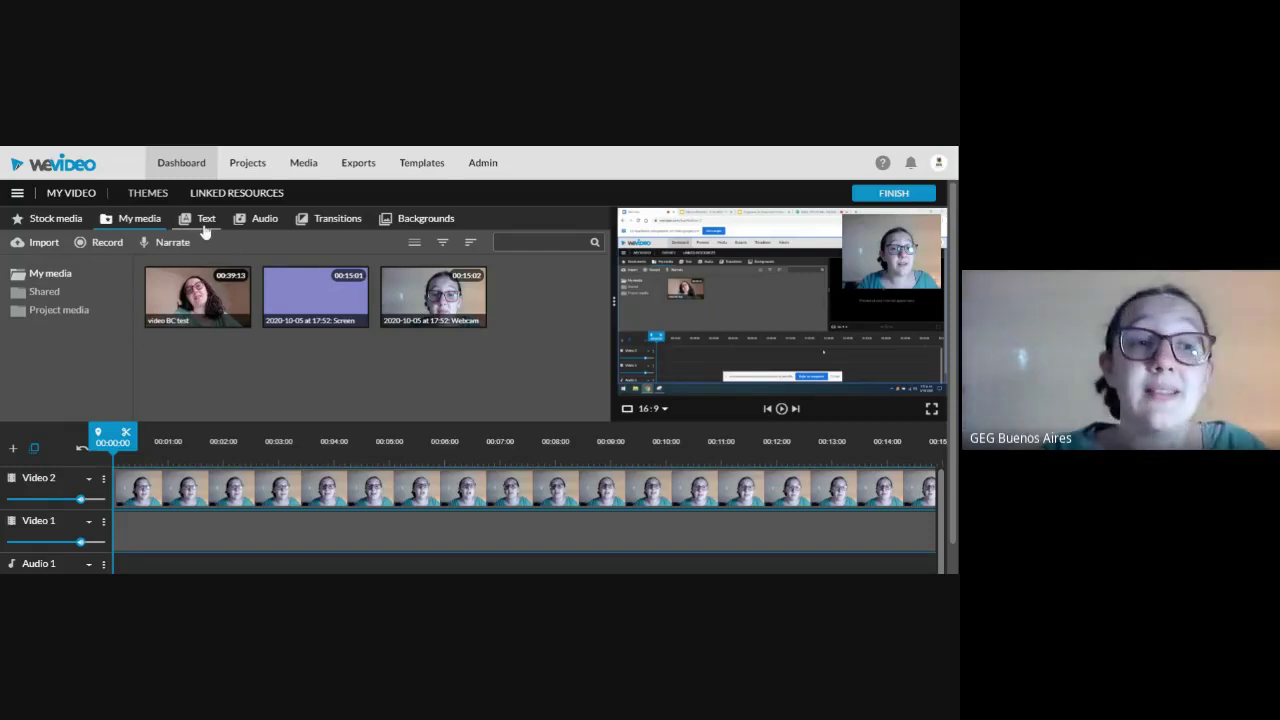
Delete the webcam clip from the Video 2 track and the screen clip from Video 1, and open the text library
{"action": "left_click", "coordinate": [156, 506]}
{"action": "left_click", "coordinate": [206, 462]}
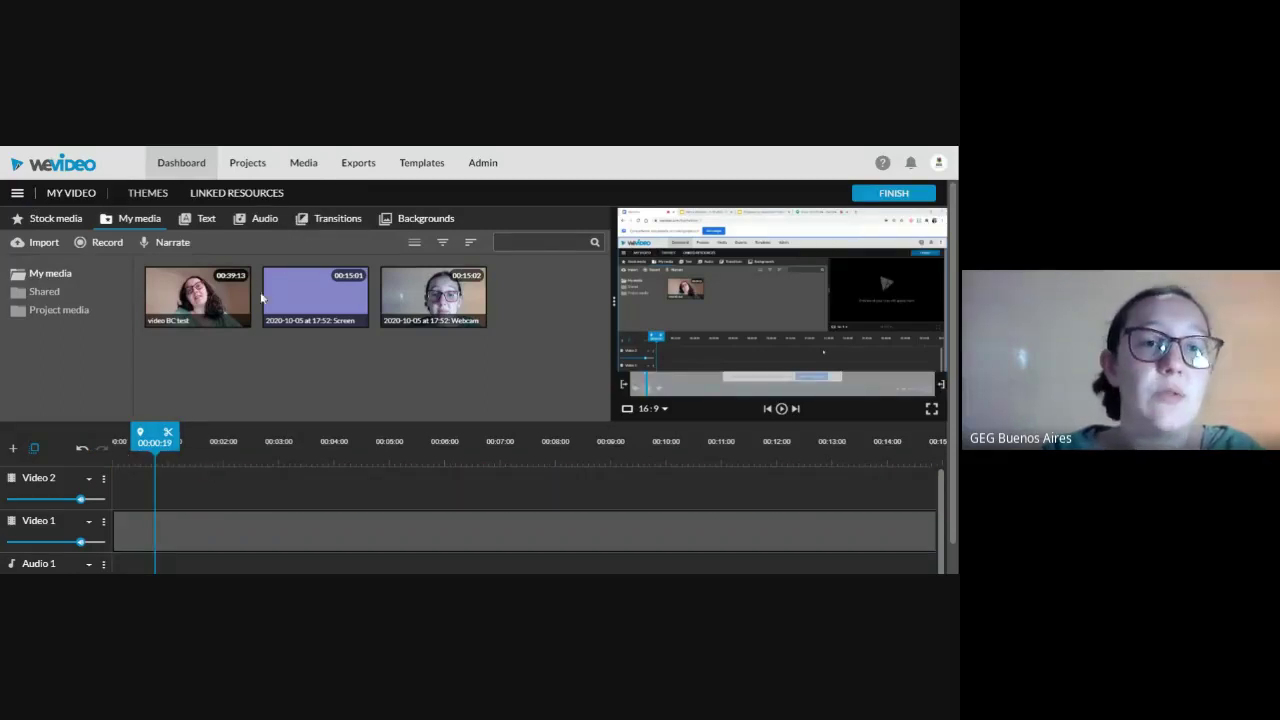
{"action": "left_click", "coordinate": [206, 220]}
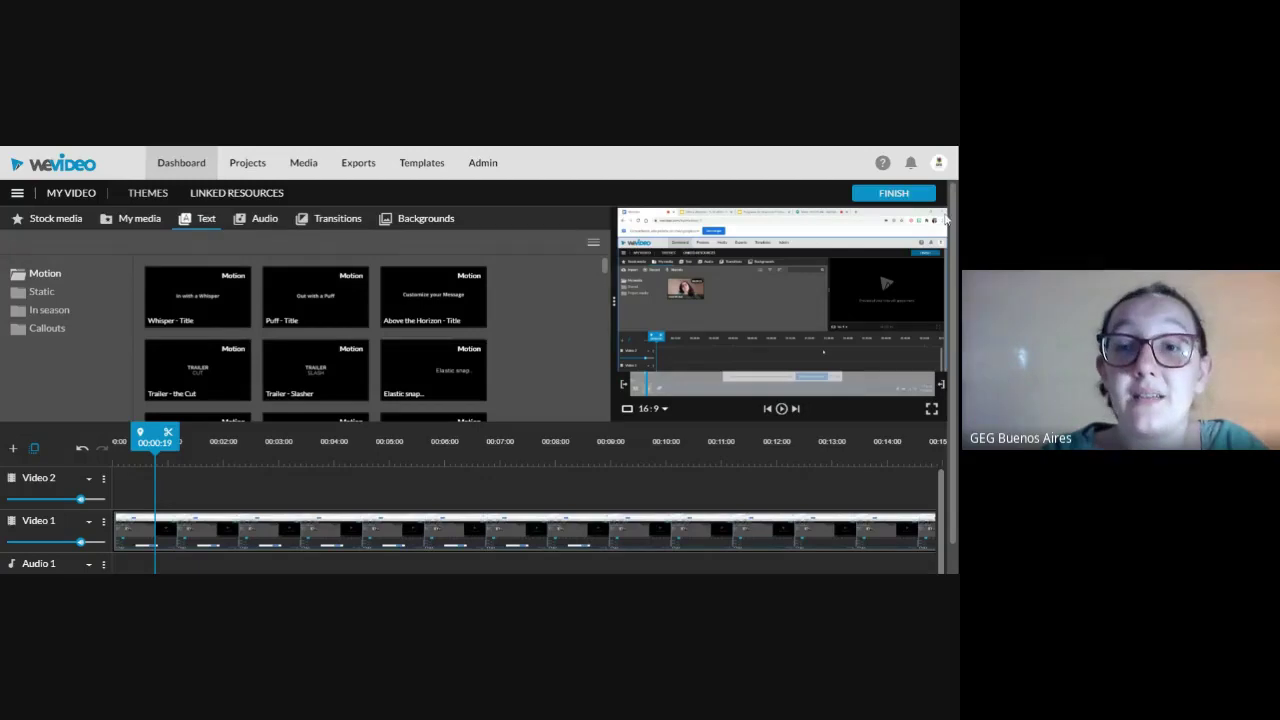
{"action": "left_click", "coordinate": [314, 528]}
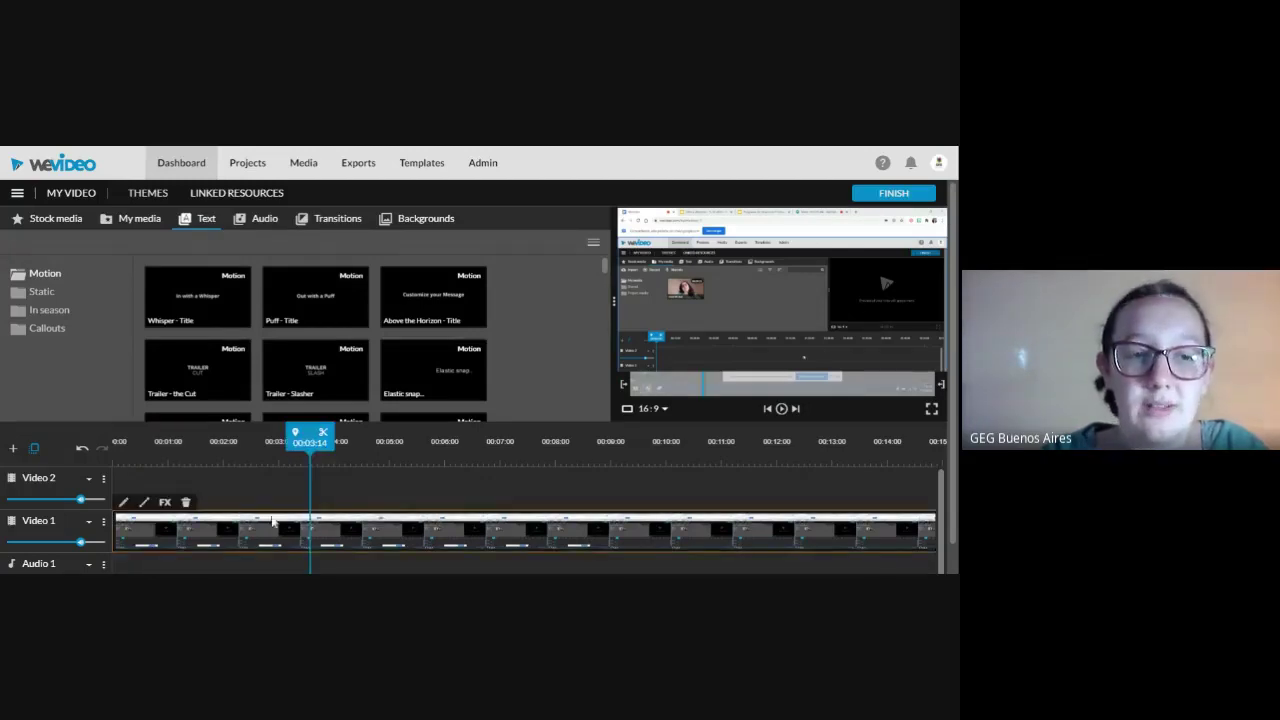
{"action": "left_click", "coordinate": [181, 502]}
Preview motion titles such as Whisper, Above the Horizon, Elastic snap, Badda Boom, Candy dots and the Snippet quotes
{"action": "left_click", "coordinate": [220, 297]}
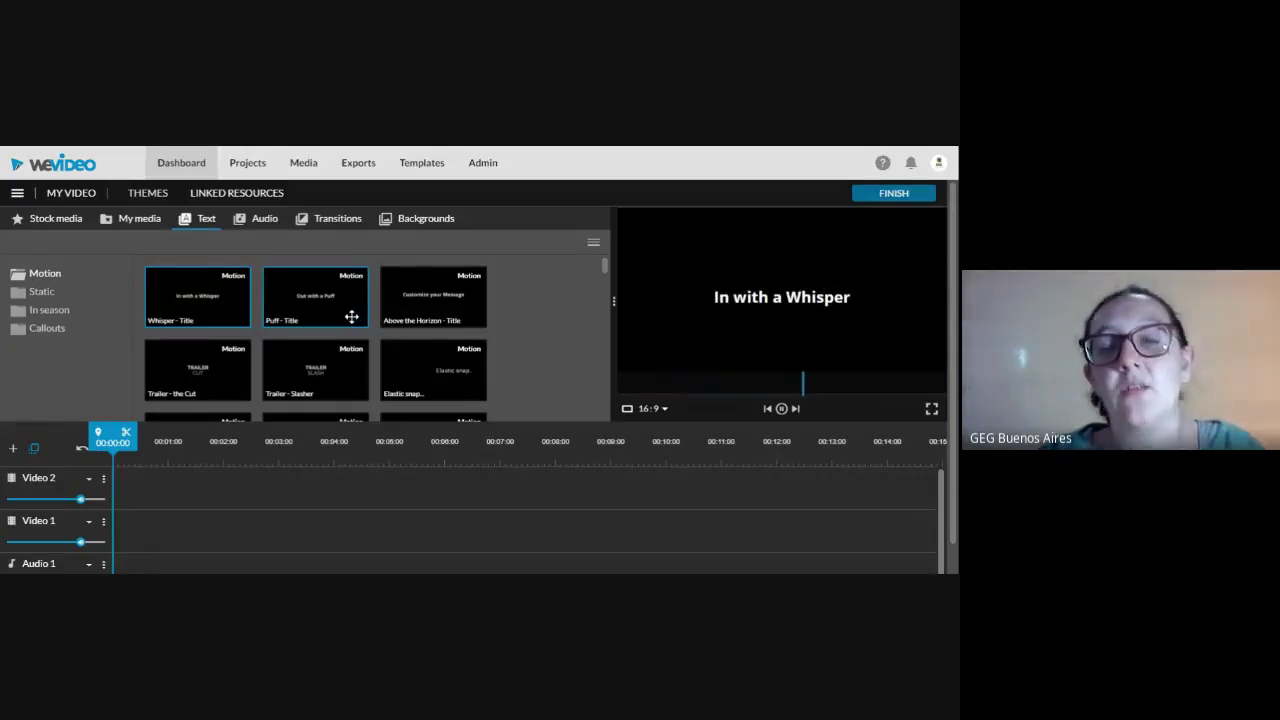
{"action": "left_click", "coordinate": [436, 311]}
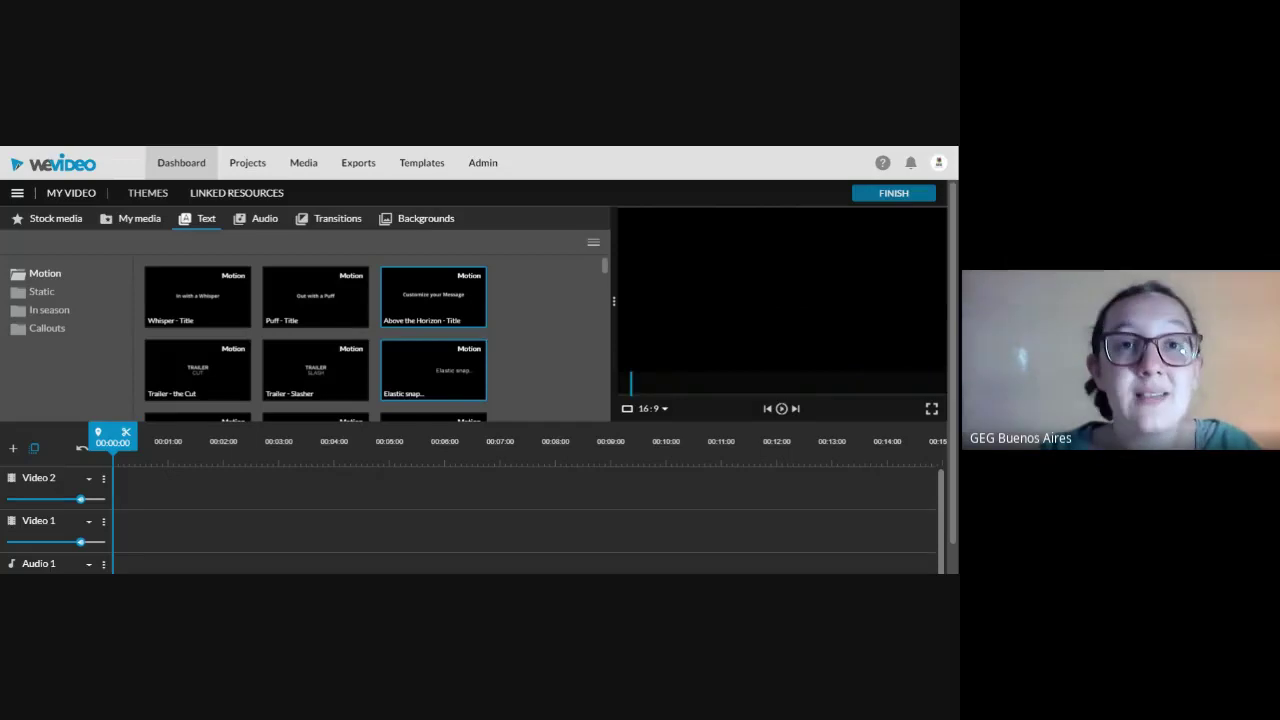
{"action": "left_click", "coordinate": [440, 373]}
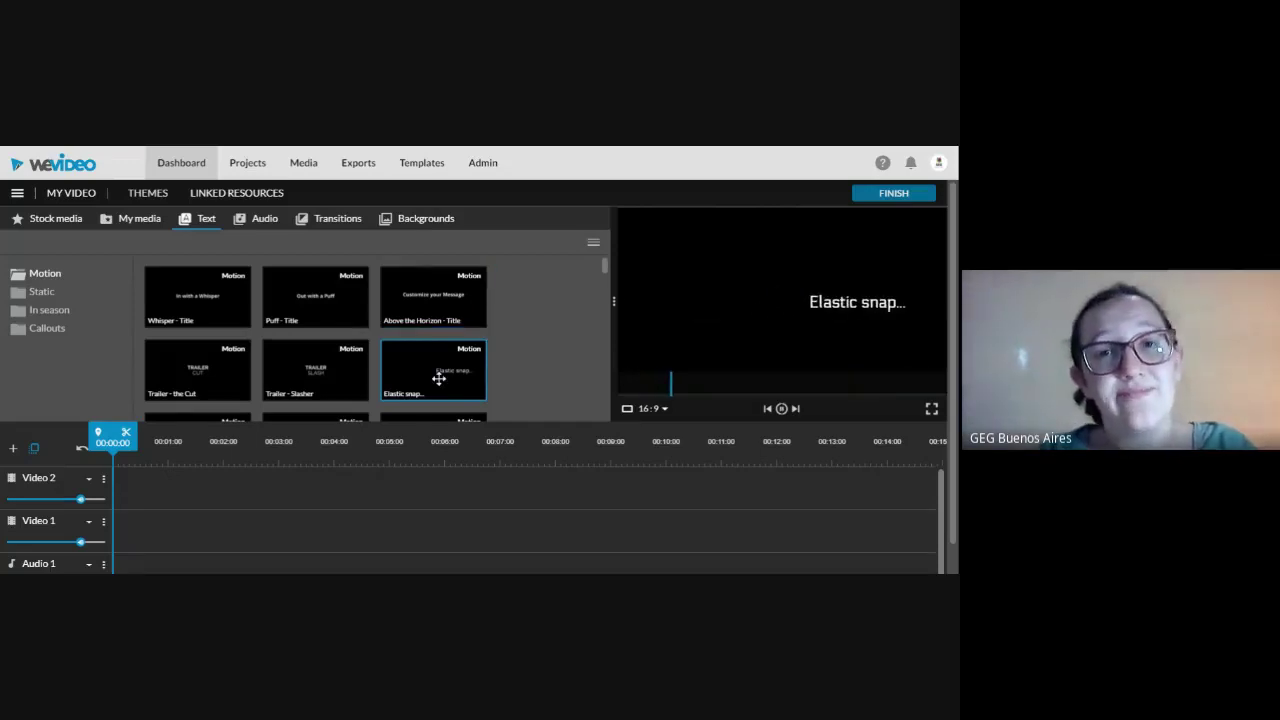
{"action": "scroll", "coordinate": [464, 371], "scroll_direction": "down", "scroll_amount": 1}
{"action": "left_click", "coordinate": [446, 368]}
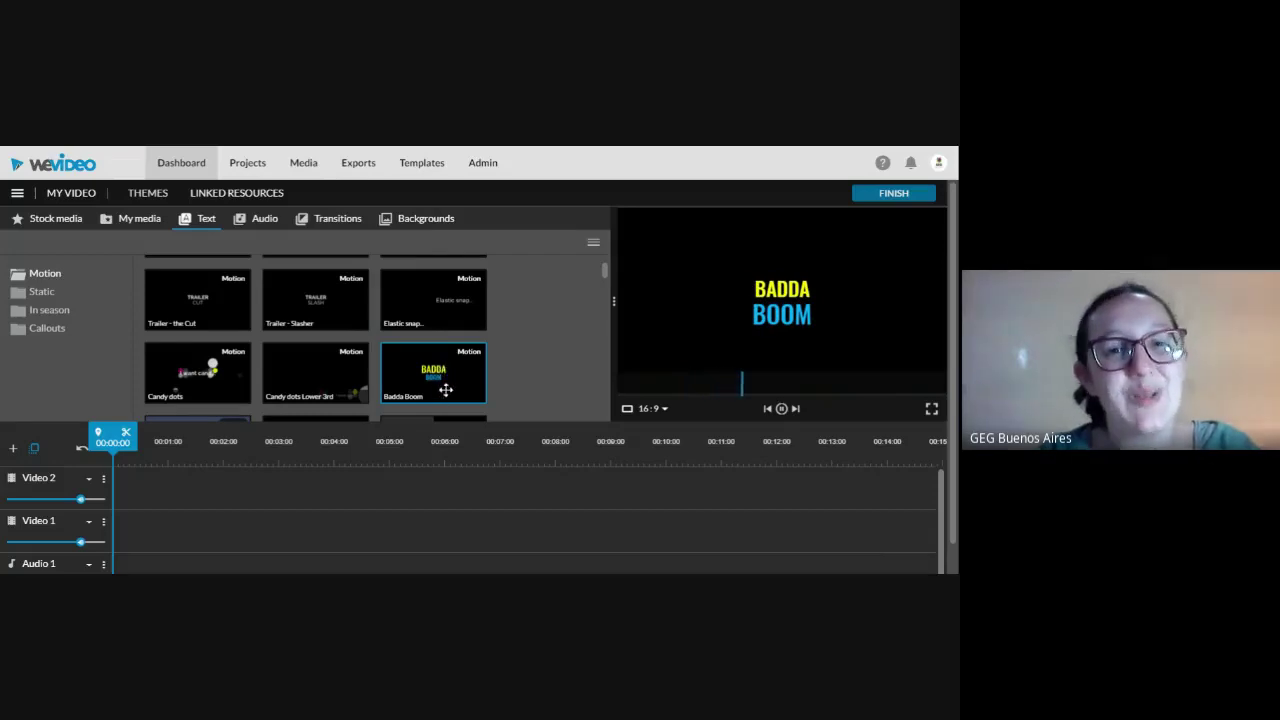
{"action": "scroll", "coordinate": [440, 391], "scroll_direction": "down", "scroll_amount": 1}
{"action": "left_click", "coordinate": [197, 302]}
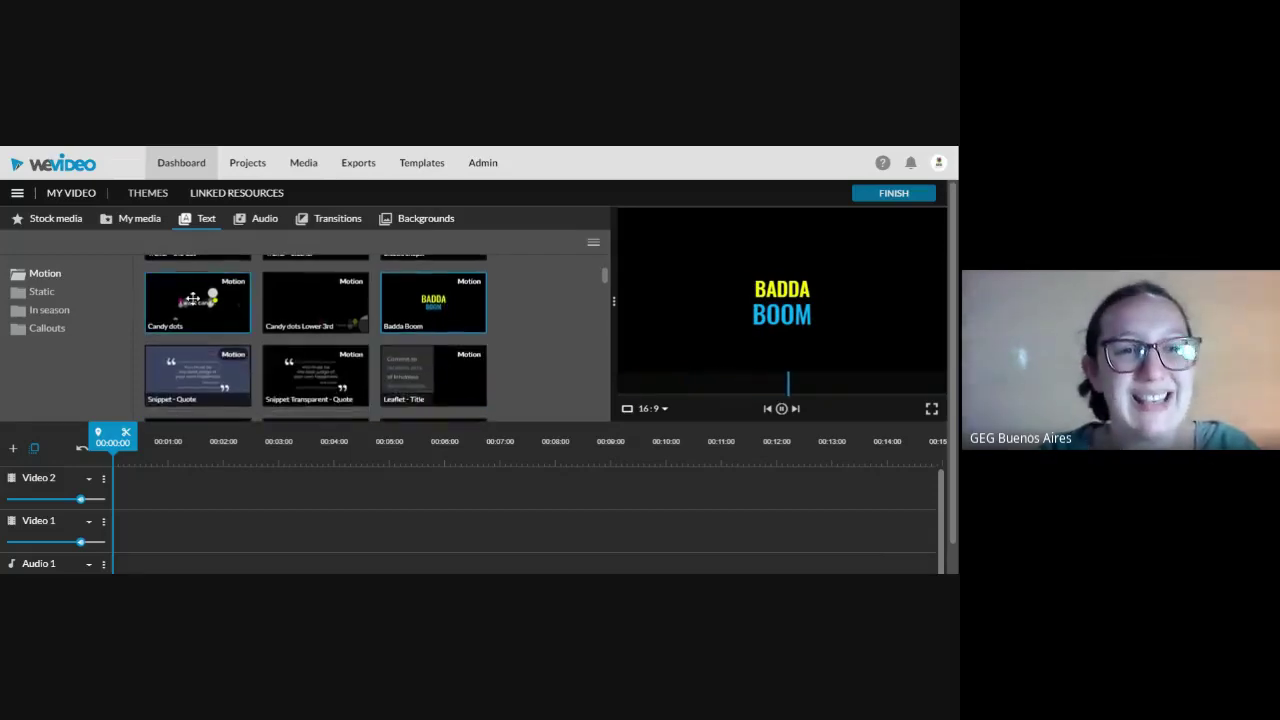
{"action": "left_click", "coordinate": [218, 393]}
{"action": "left_click", "coordinate": [295, 388]}
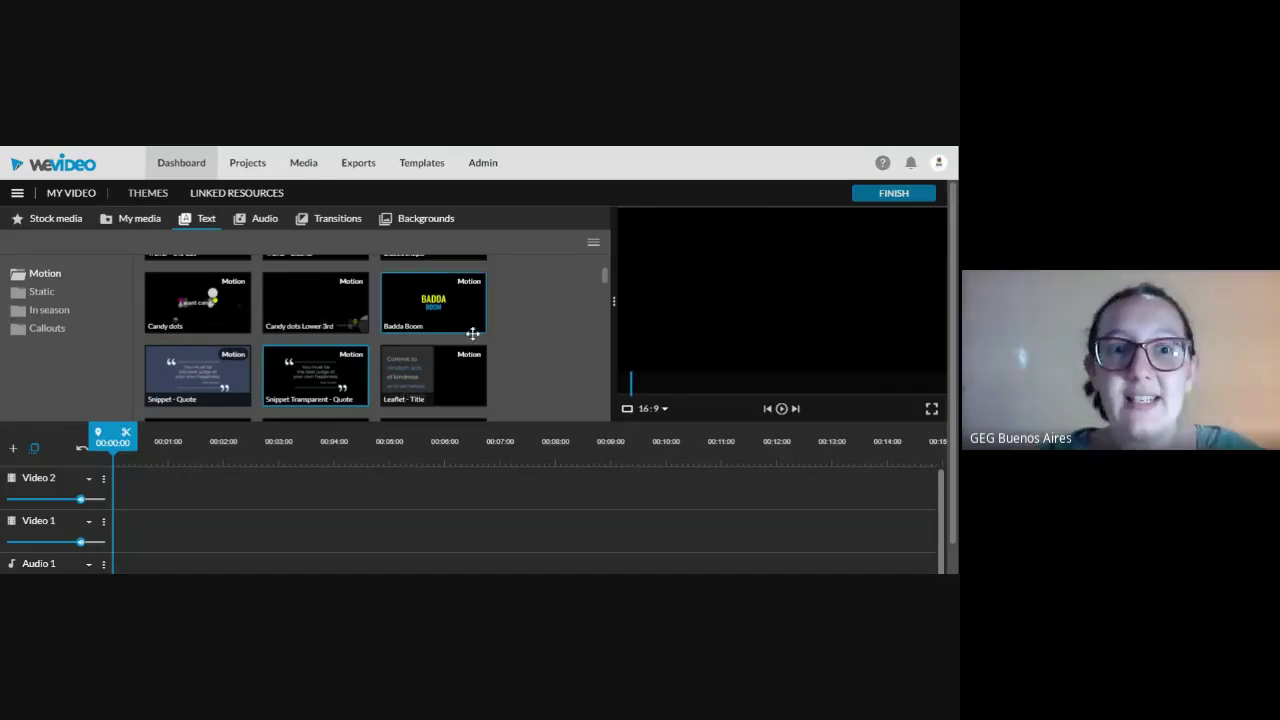
Browse the free music, sound effects, own media, transitions and backgrounds available for the project
{"action": "left_click", "coordinate": [265, 220]}
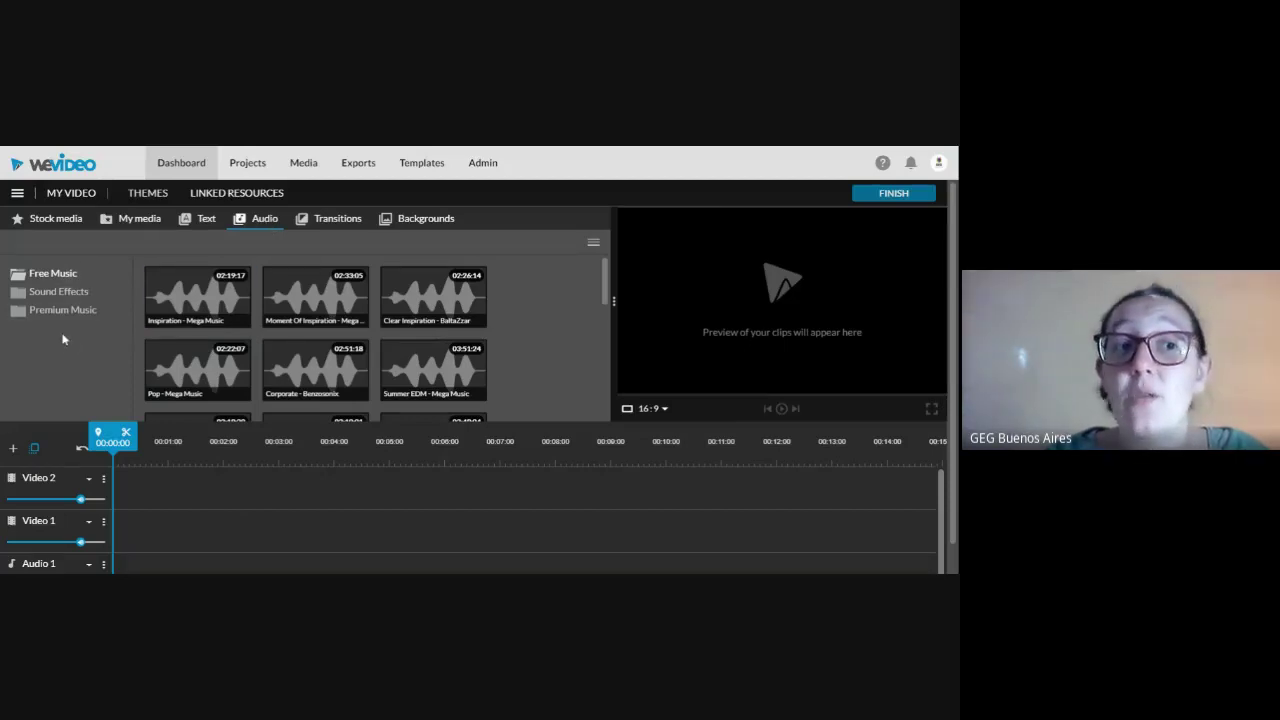
{"action": "left_click", "coordinate": [56, 292]}
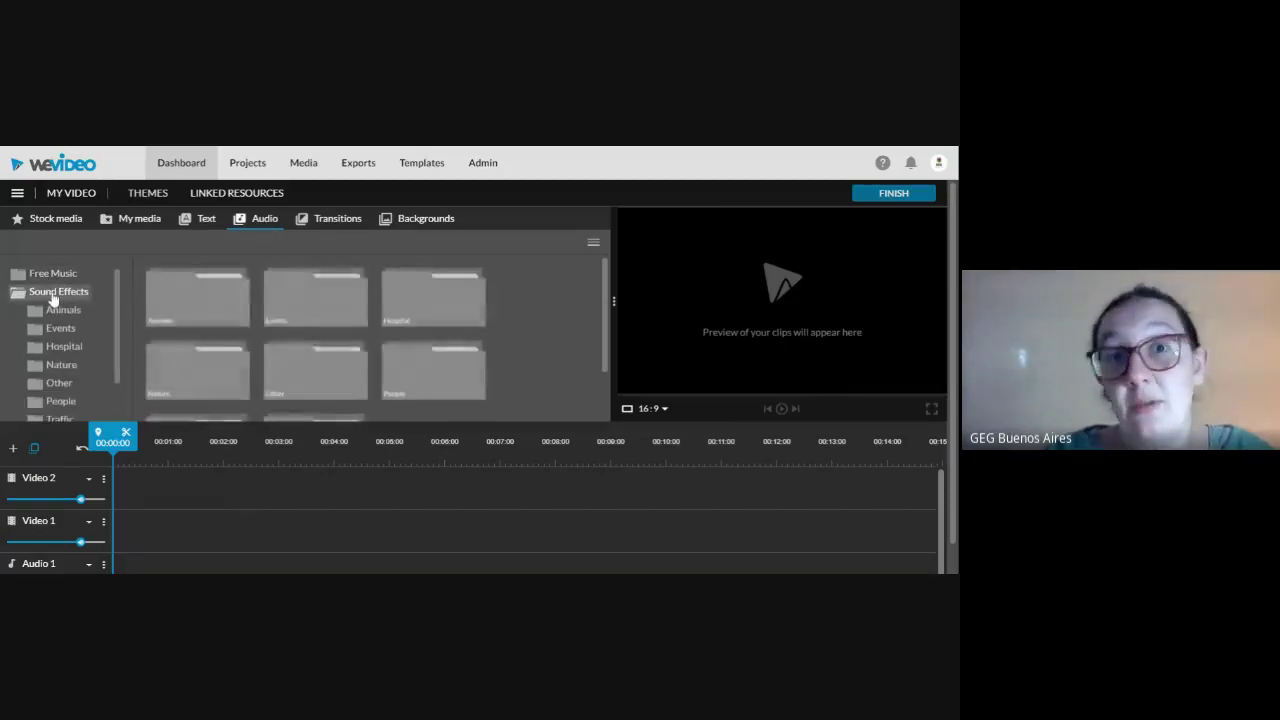
{"action": "left_click", "coordinate": [56, 292]}
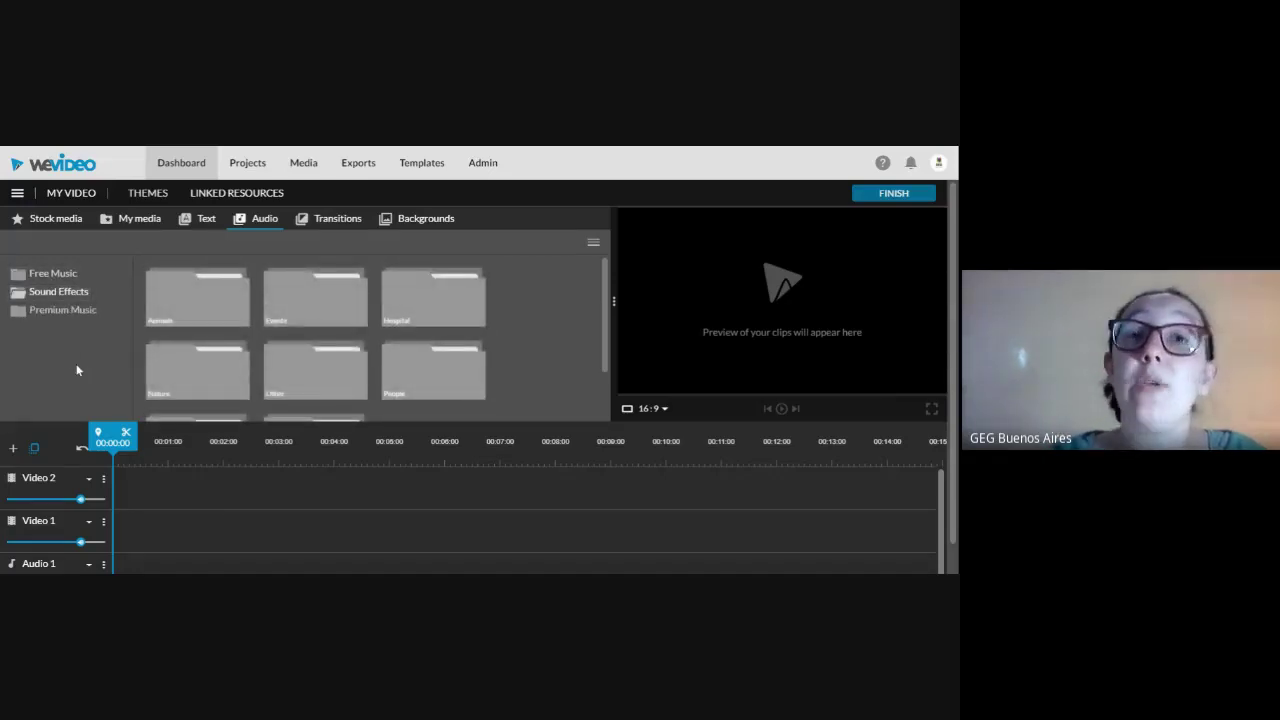
{"action": "left_click", "coordinate": [139, 218]}
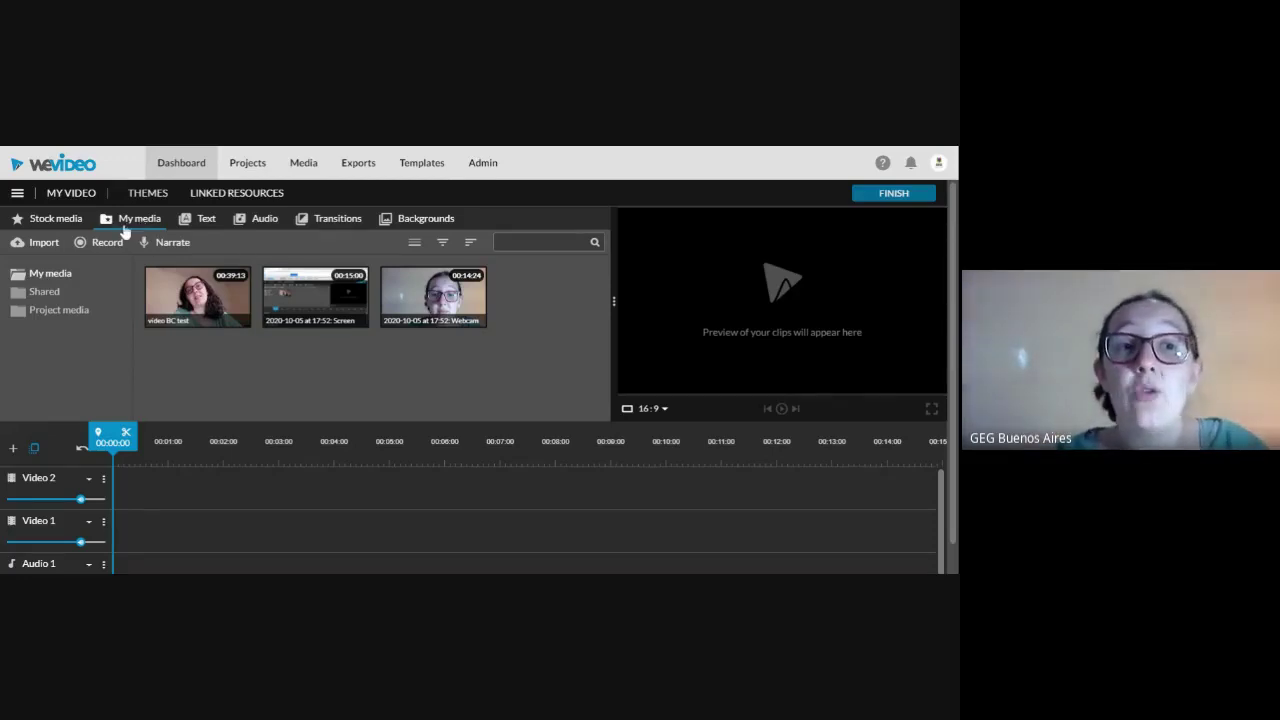
{"action": "left_click", "coordinate": [330, 218]}
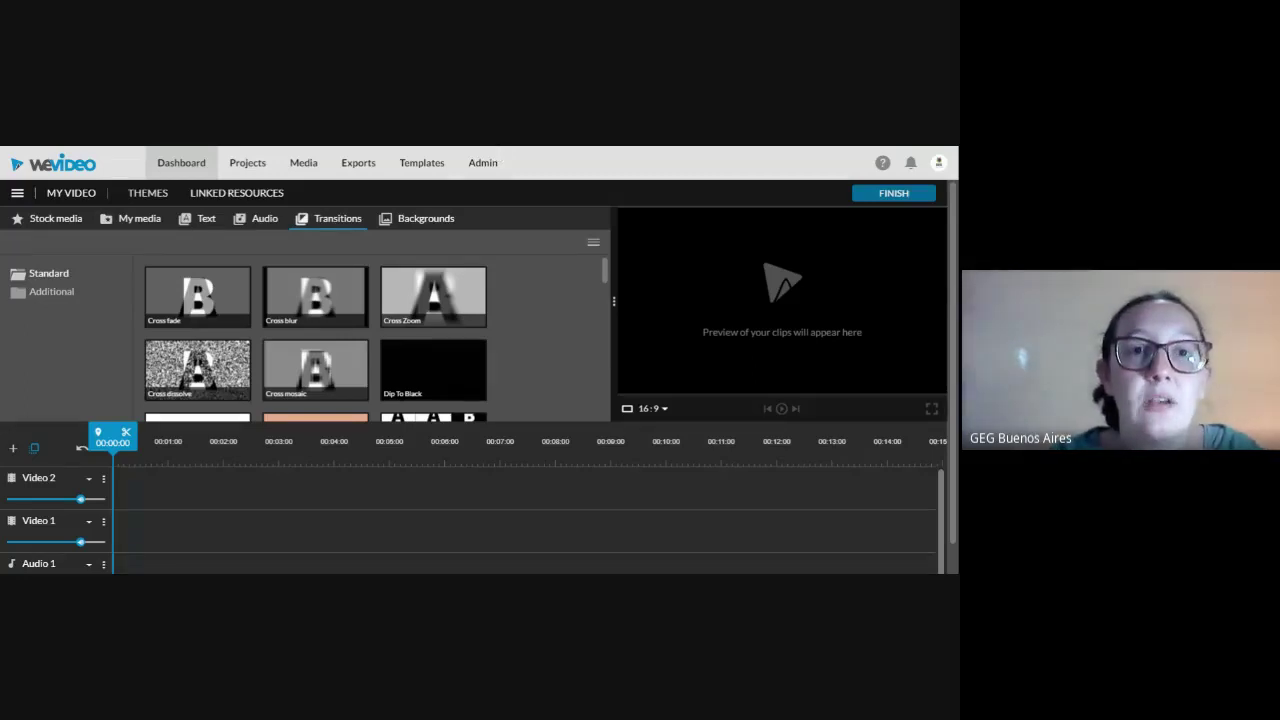
{"action": "left_click", "coordinate": [433, 222]}
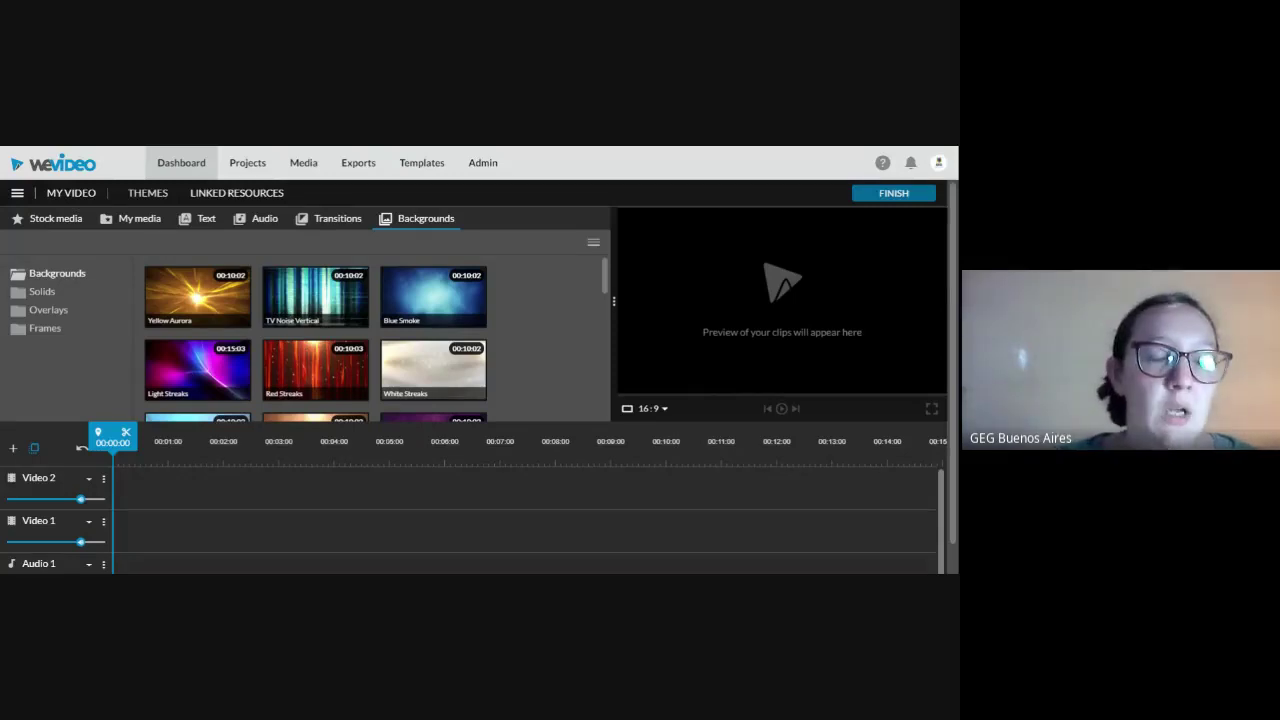
Preview the "video BC test" clip from the media library and place it at the start of the Video 1 track
{"action": "left_click", "coordinate": [135, 218]}
{"action": "left_click", "coordinate": [177, 320]}
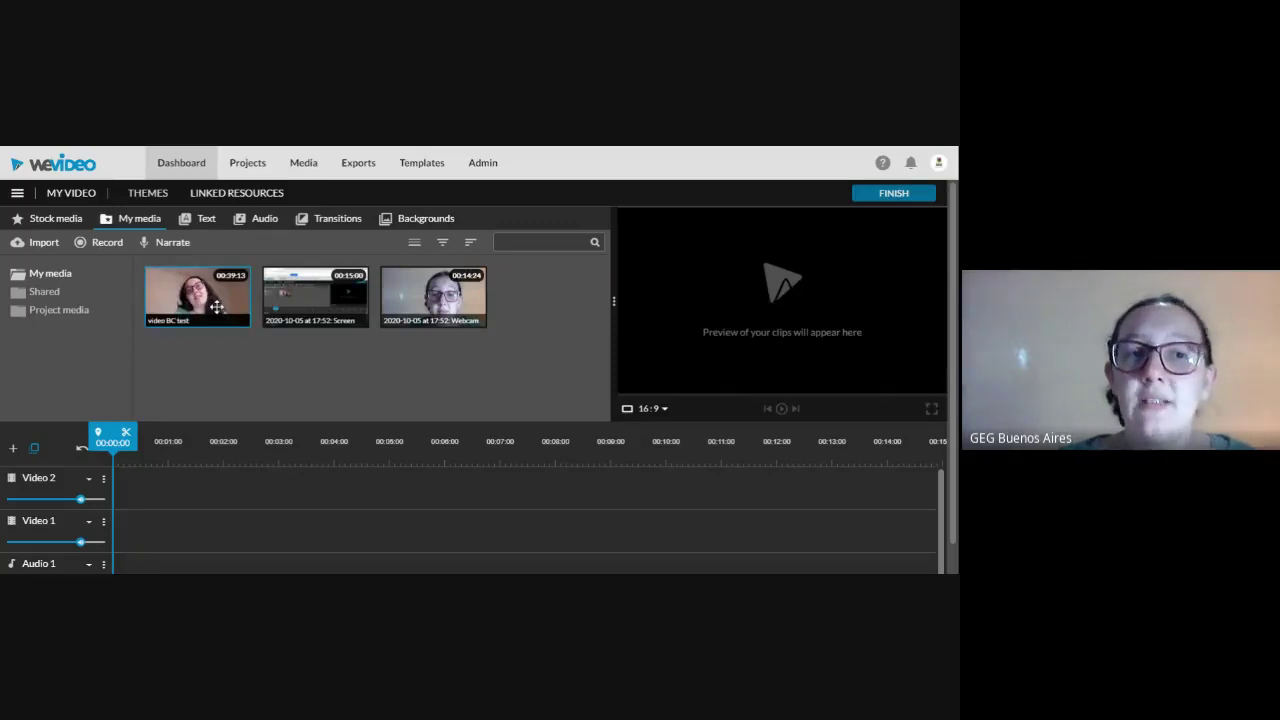
{"action": "left_click", "coordinate": [216, 306]}
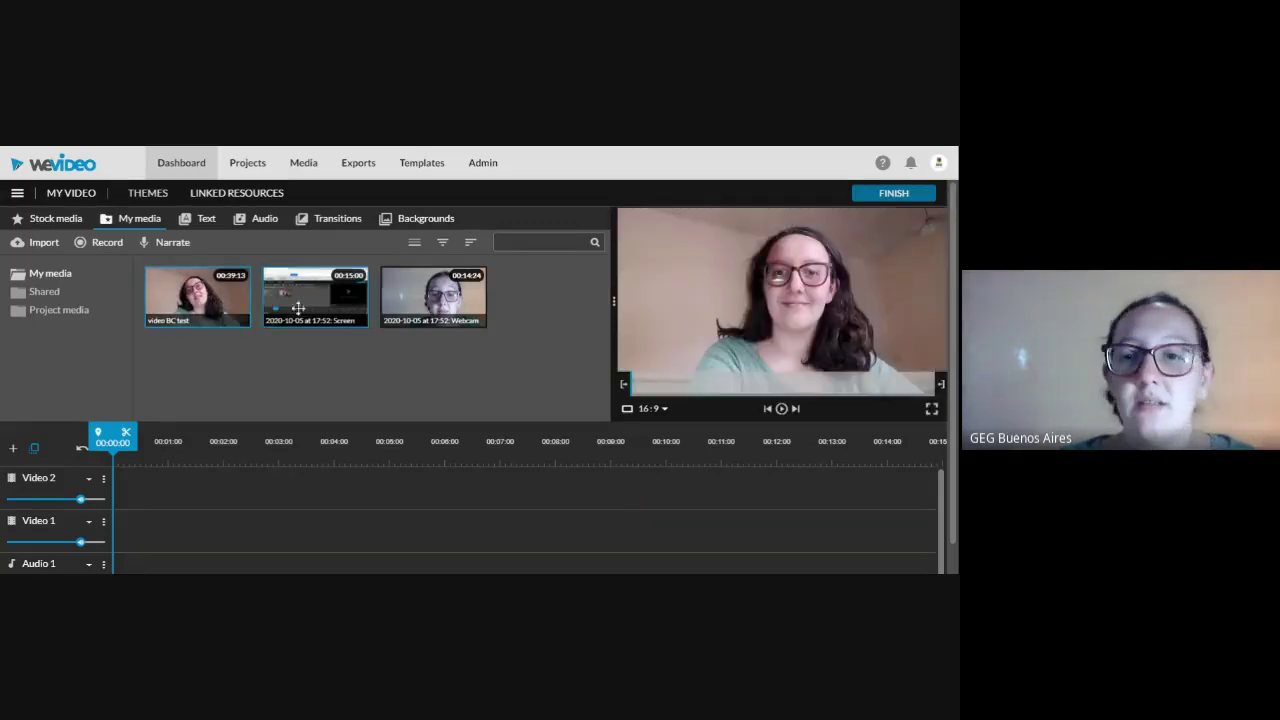
{"action": "left_click", "coordinate": [786, 414]}
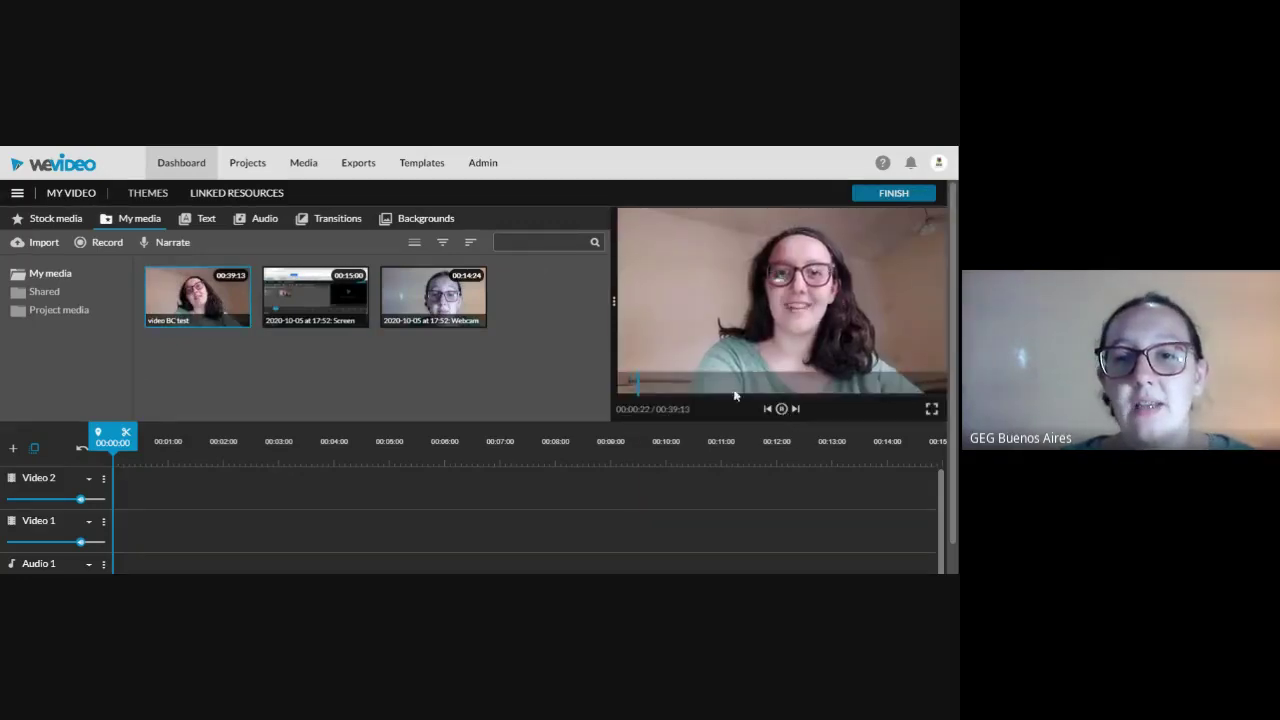
{"action": "left_click", "coordinate": [783, 412]}
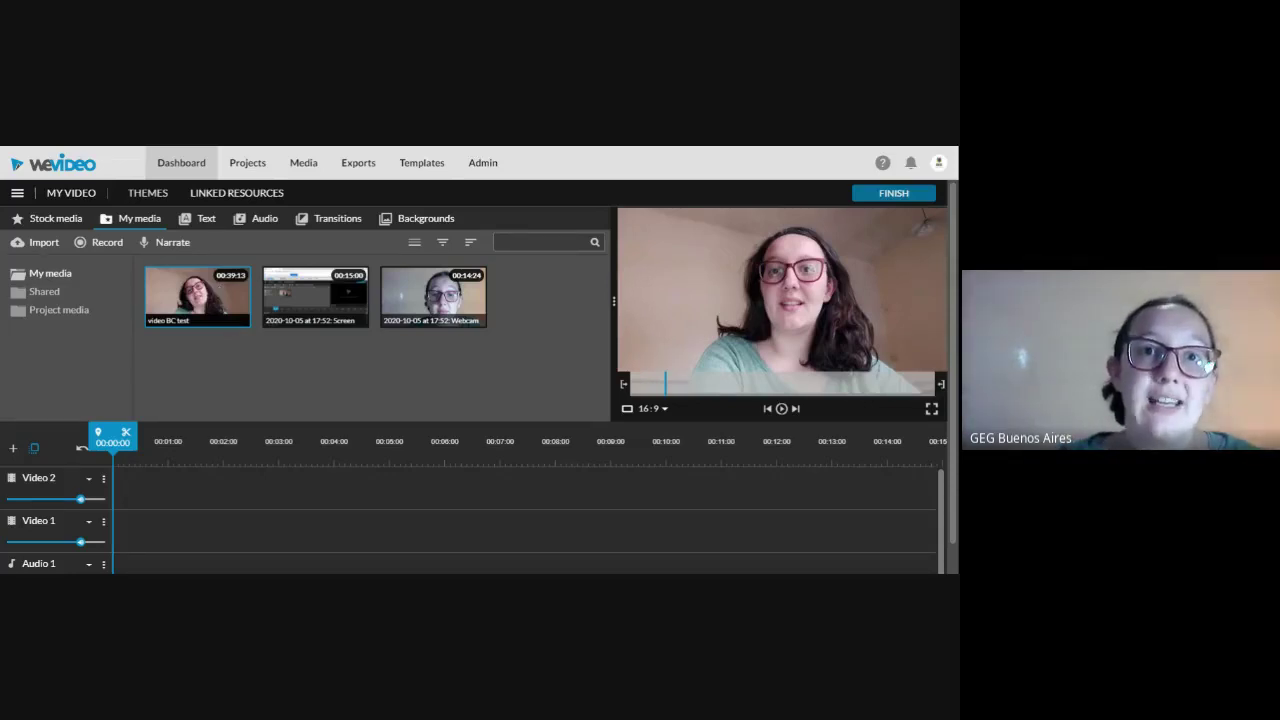
{"action": "left_click_drag", "start_coordinate": [197, 296], "coordinate": [123, 537]}
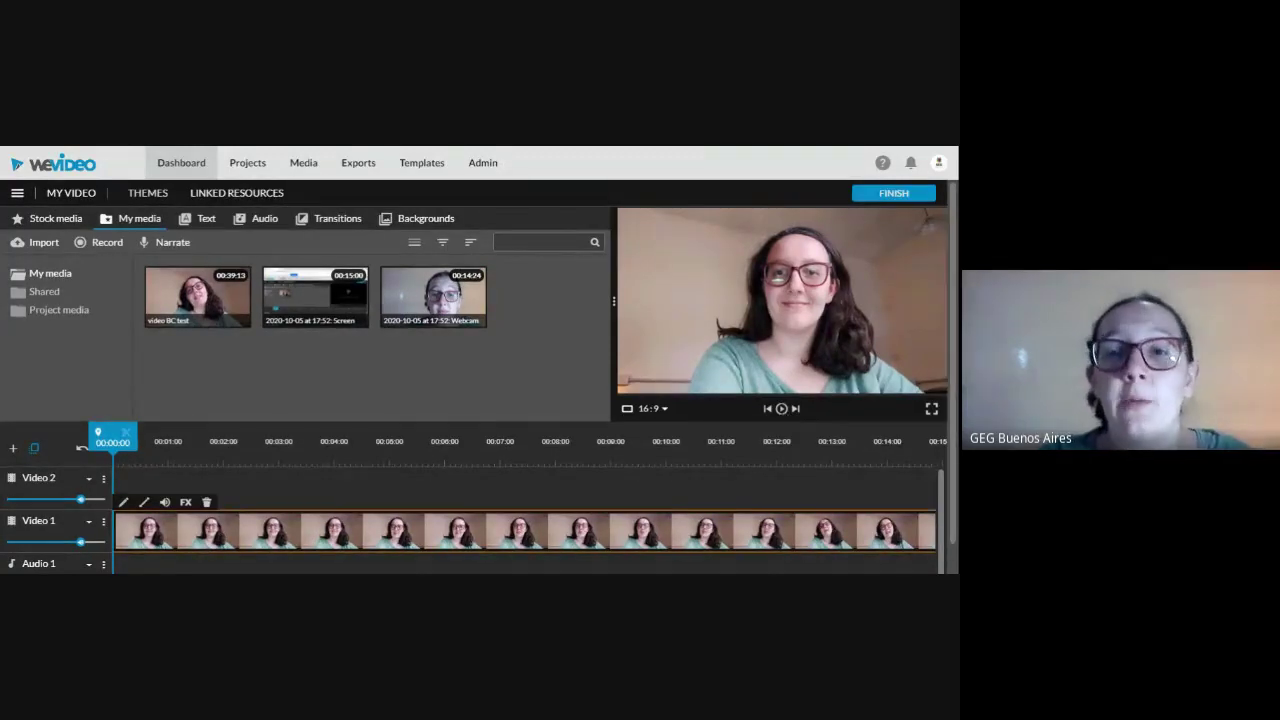
Play the start of the clip on Video 1 to find the cut point, and split it at 00:01:04
{"action": "left_click", "coordinate": [781, 408]}
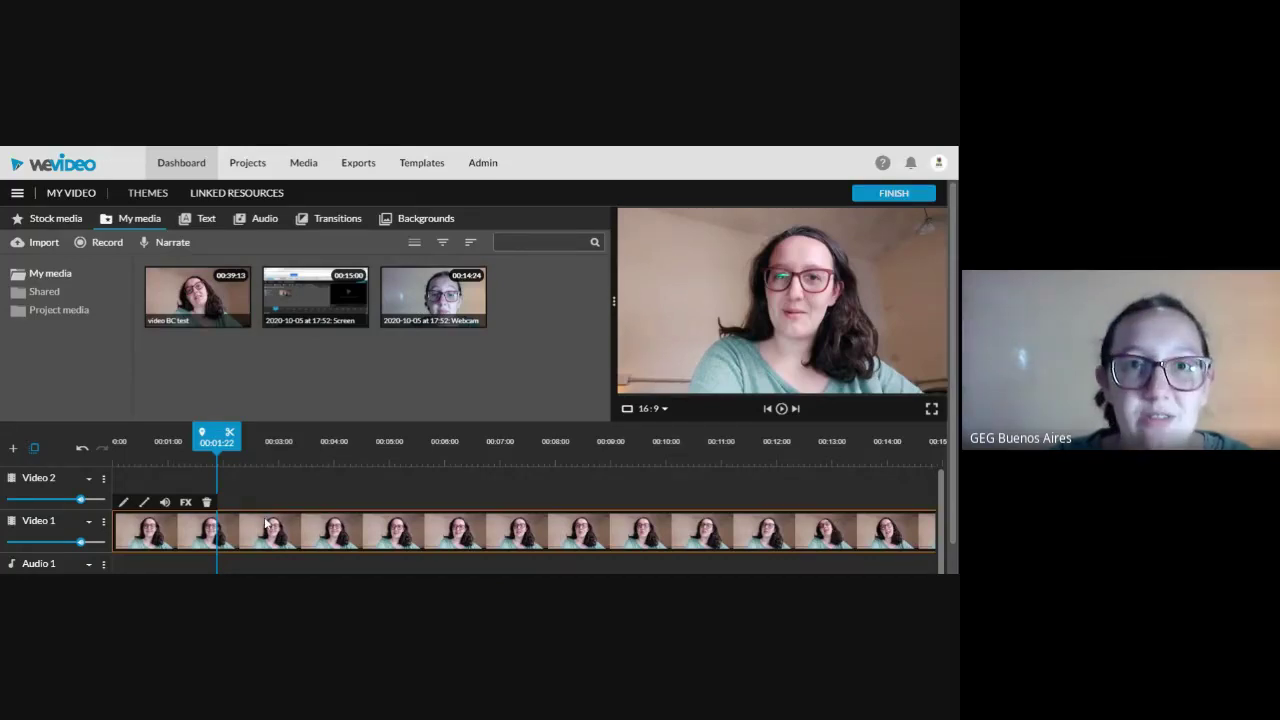
{"action": "left_click_drag", "start_coordinate": [217, 528], "coordinate": [215, 530]}
{"action": "left_click_drag", "start_coordinate": [117, 445], "coordinate": [173, 474]}
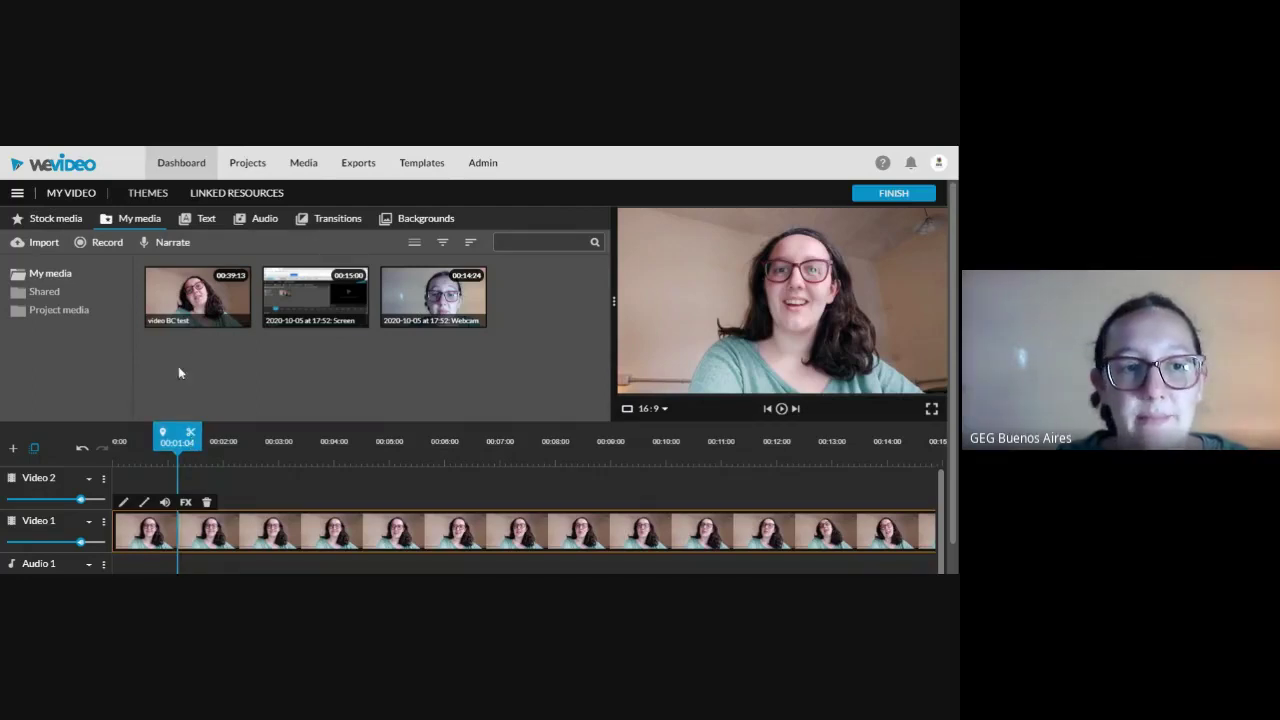
{"action": "left_click", "coordinate": [190, 432]}
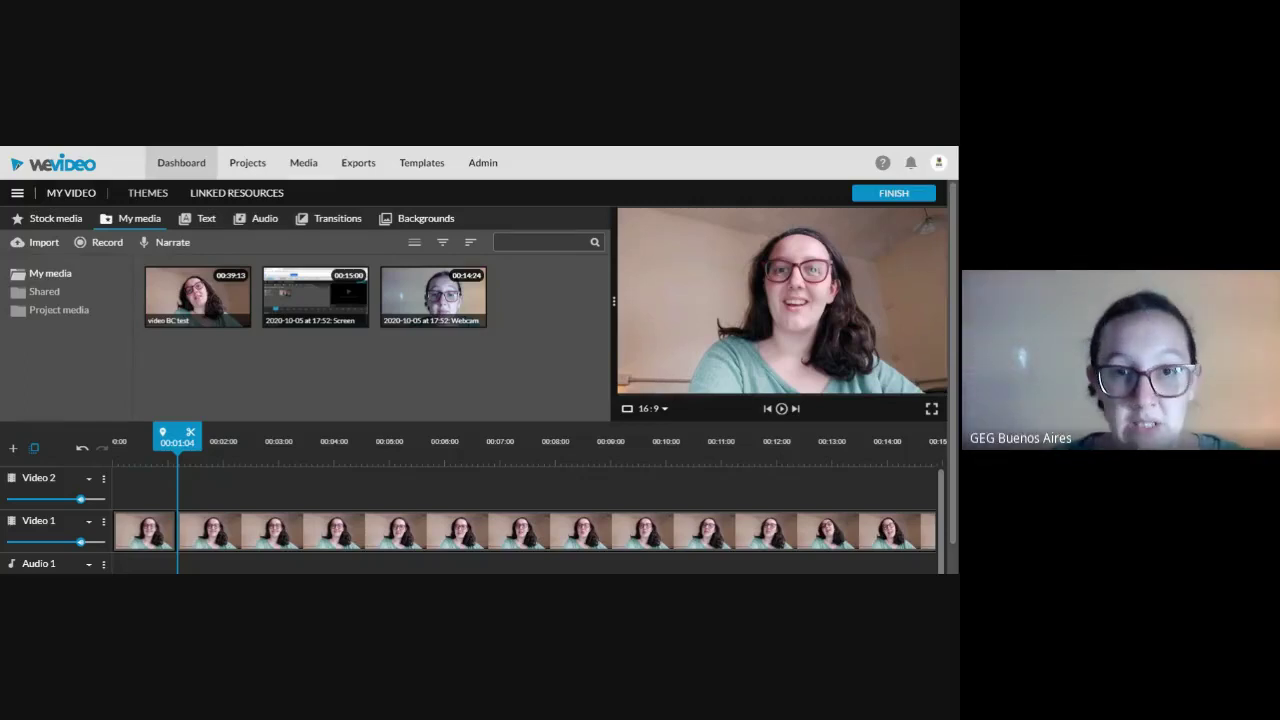
Play the timeline from the first segment and again from the split to check the cut on Video 1
{"action": "left_click", "coordinate": [132, 443]}
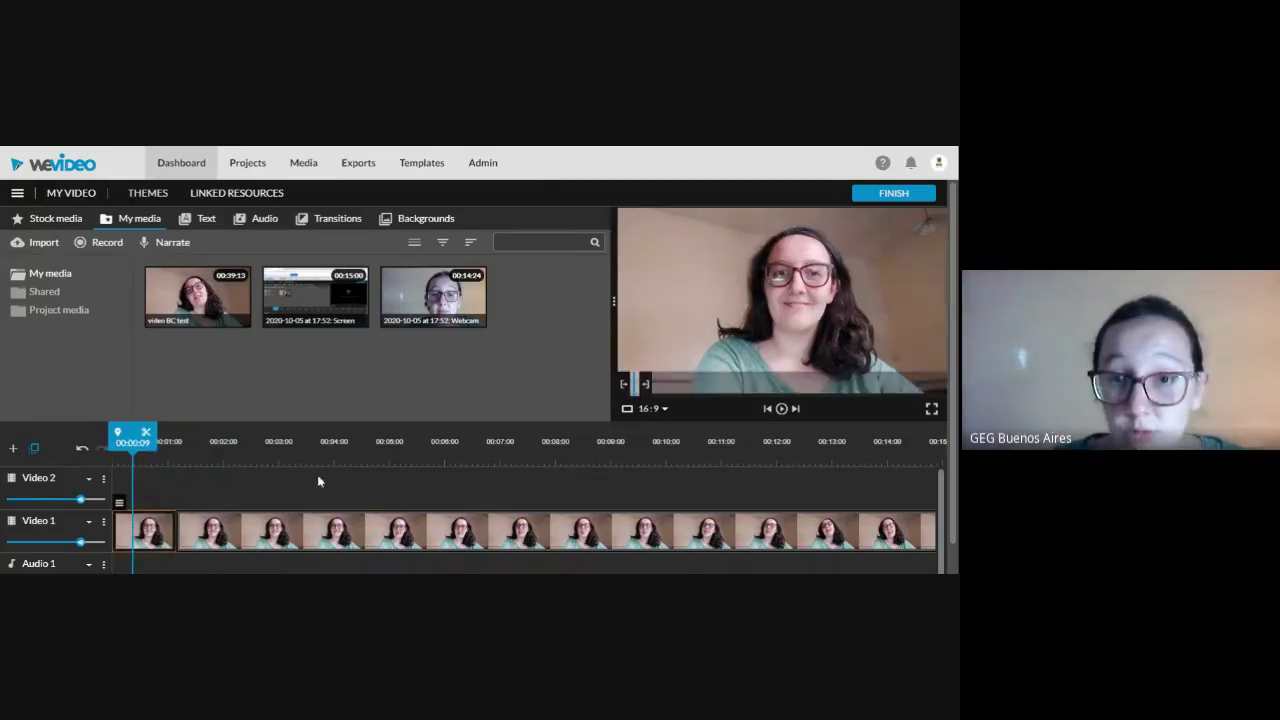
{"action": "left_click", "coordinate": [782, 409]}
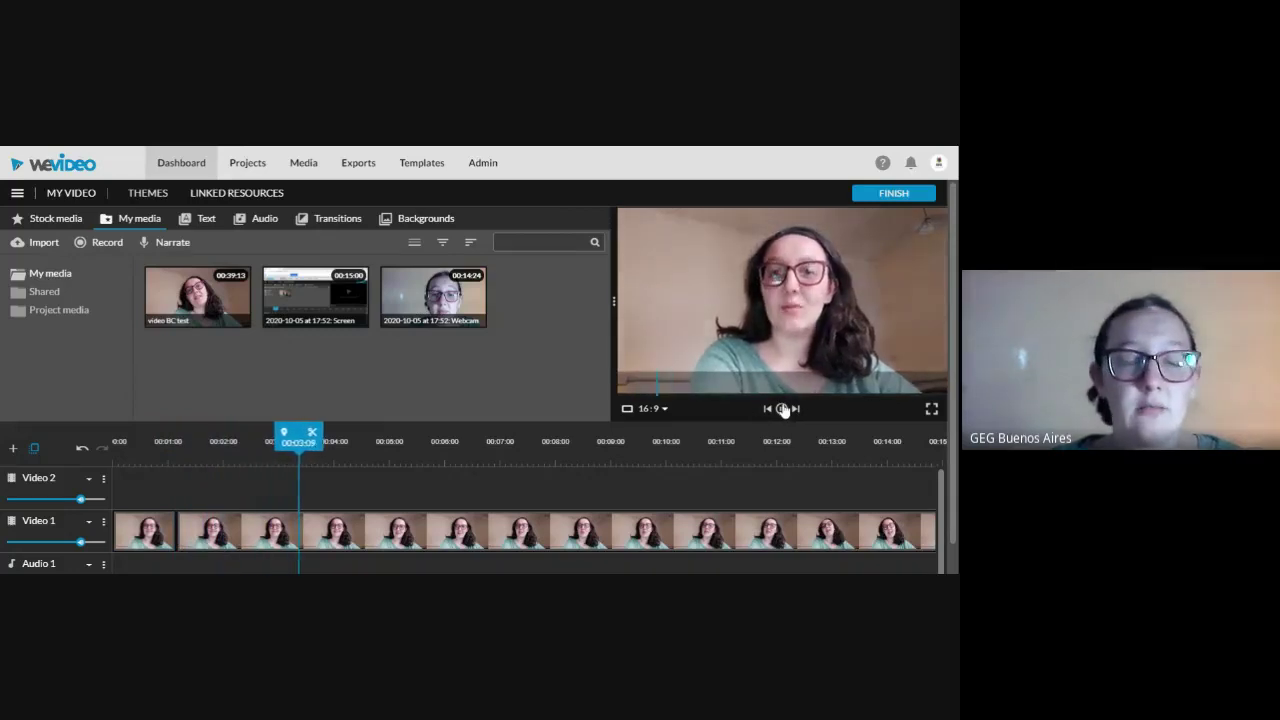
{"action": "left_click", "coordinate": [258, 538]}
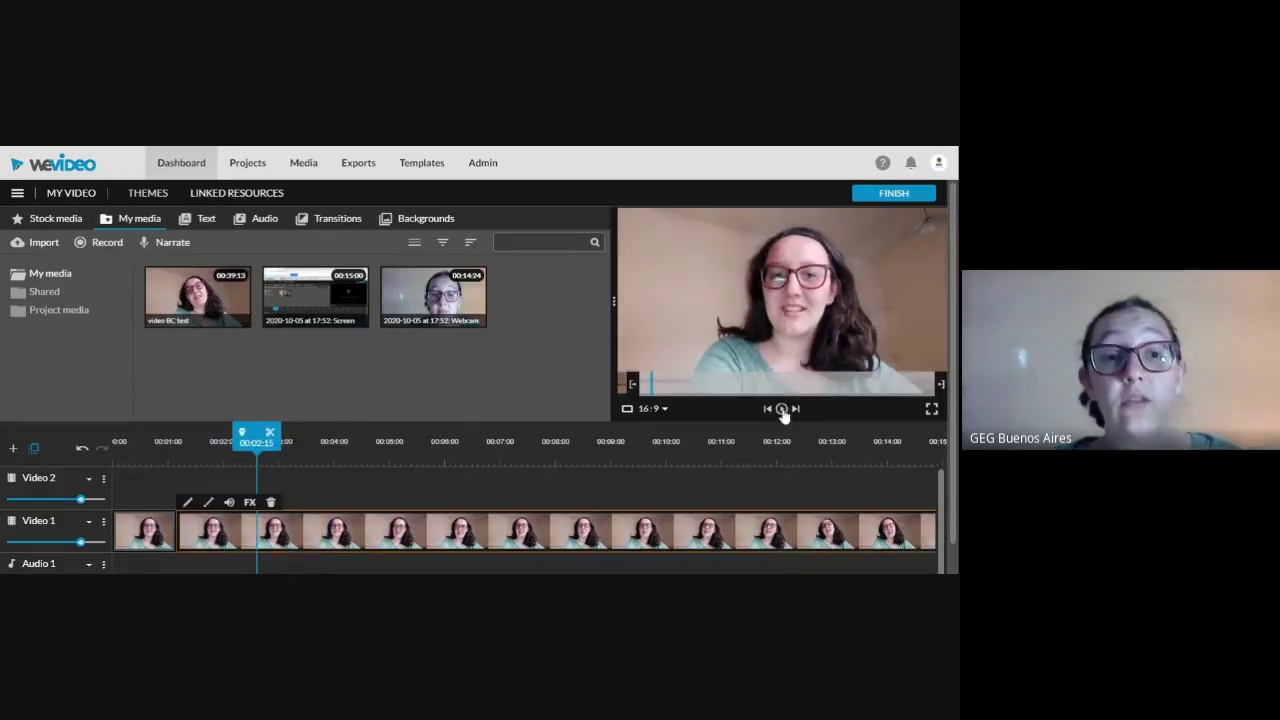
{"action": "left_click_drag", "start_coordinate": [257, 437], "coordinate": [176, 440]}
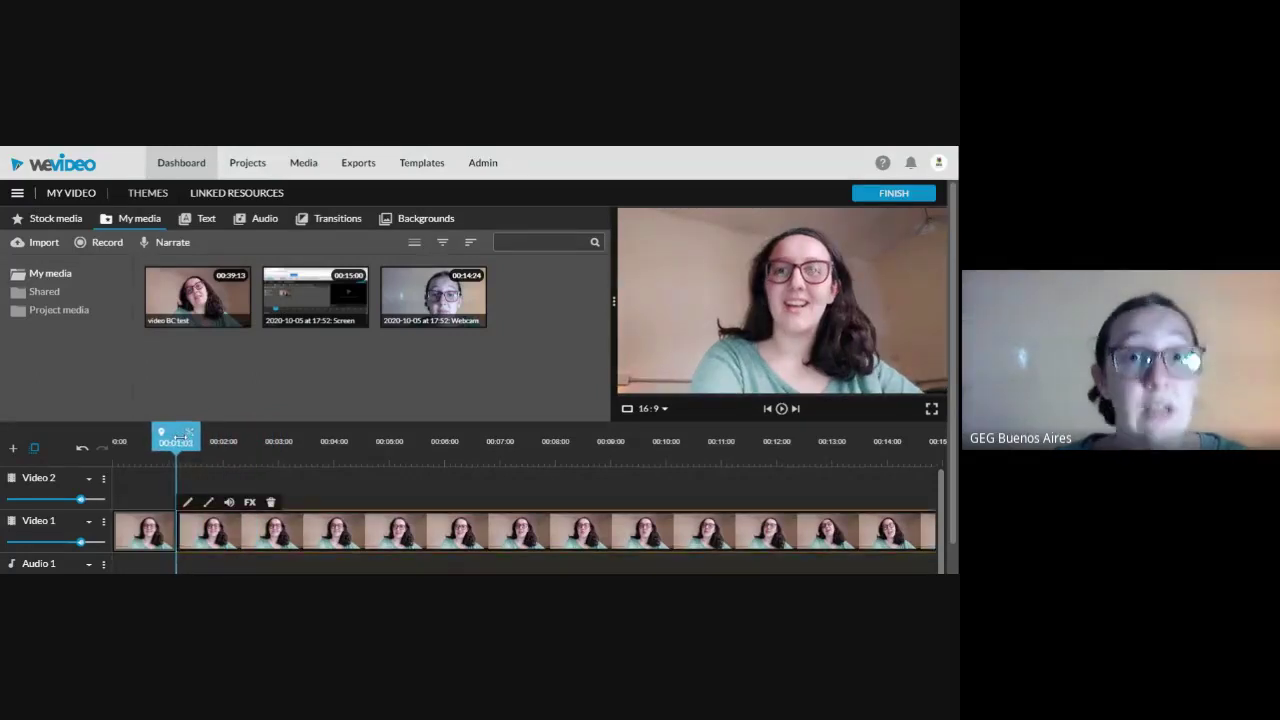
{"action": "left_click", "coordinate": [782, 410]}
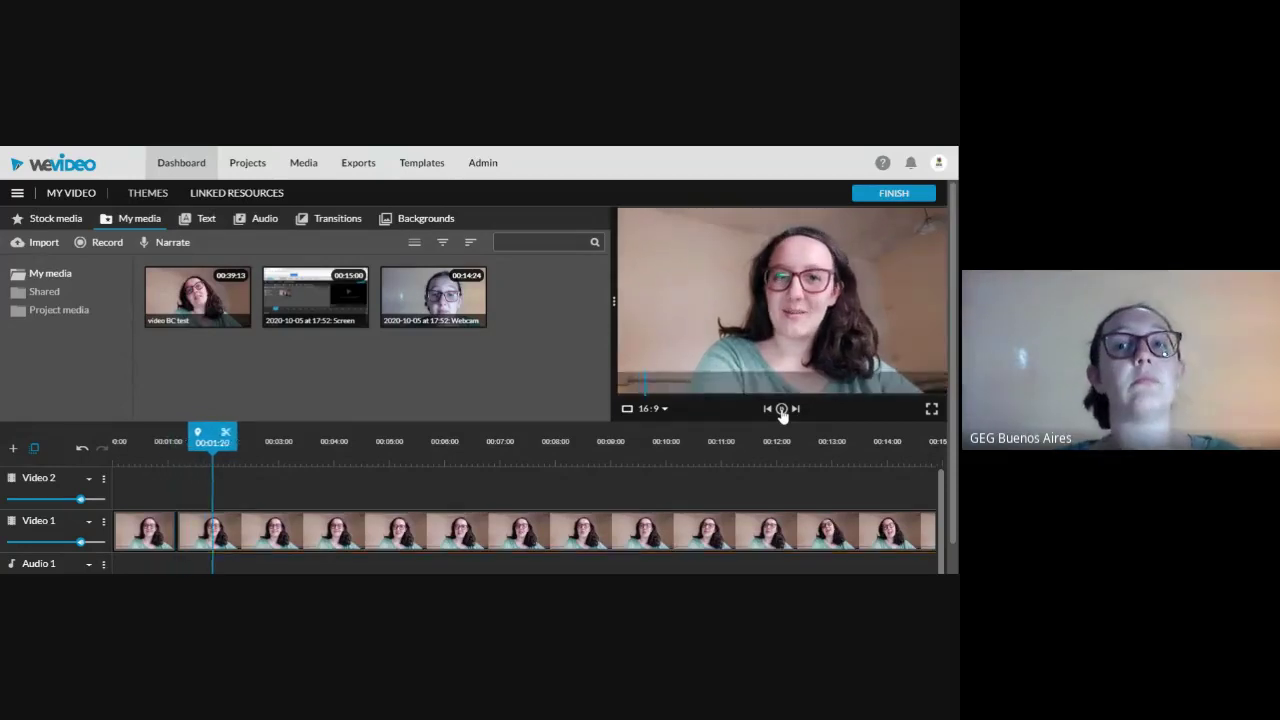
{"action": "left_click", "coordinate": [782, 410]}
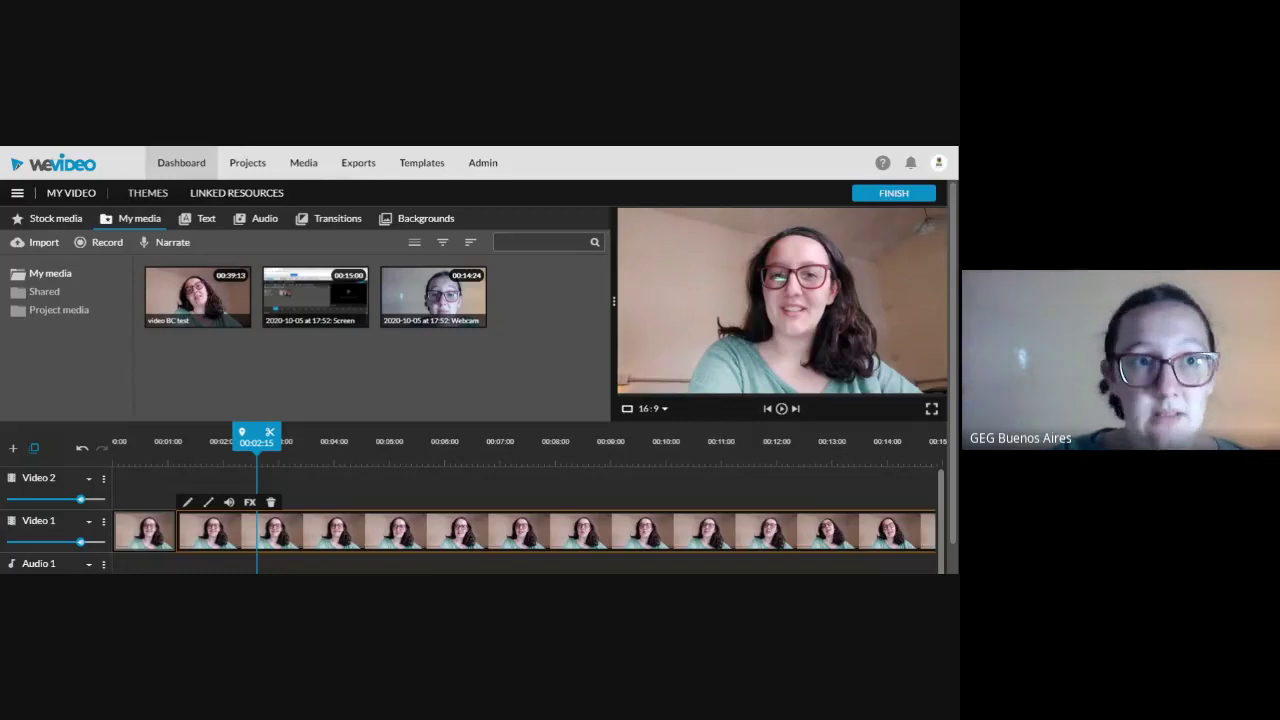
Delete the short first segment from Video 1 and undo the deletion
{"action": "left_click", "coordinate": [144, 545]}
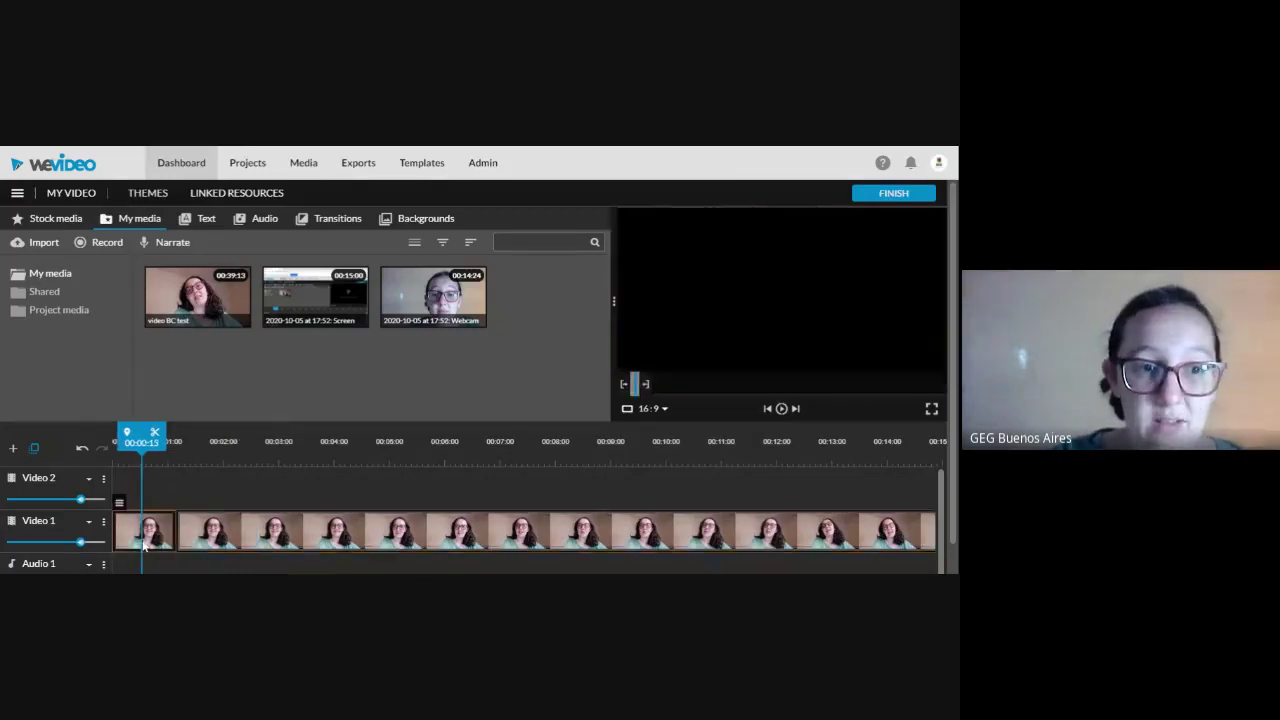
{"action": "key", "text": "Delete"}
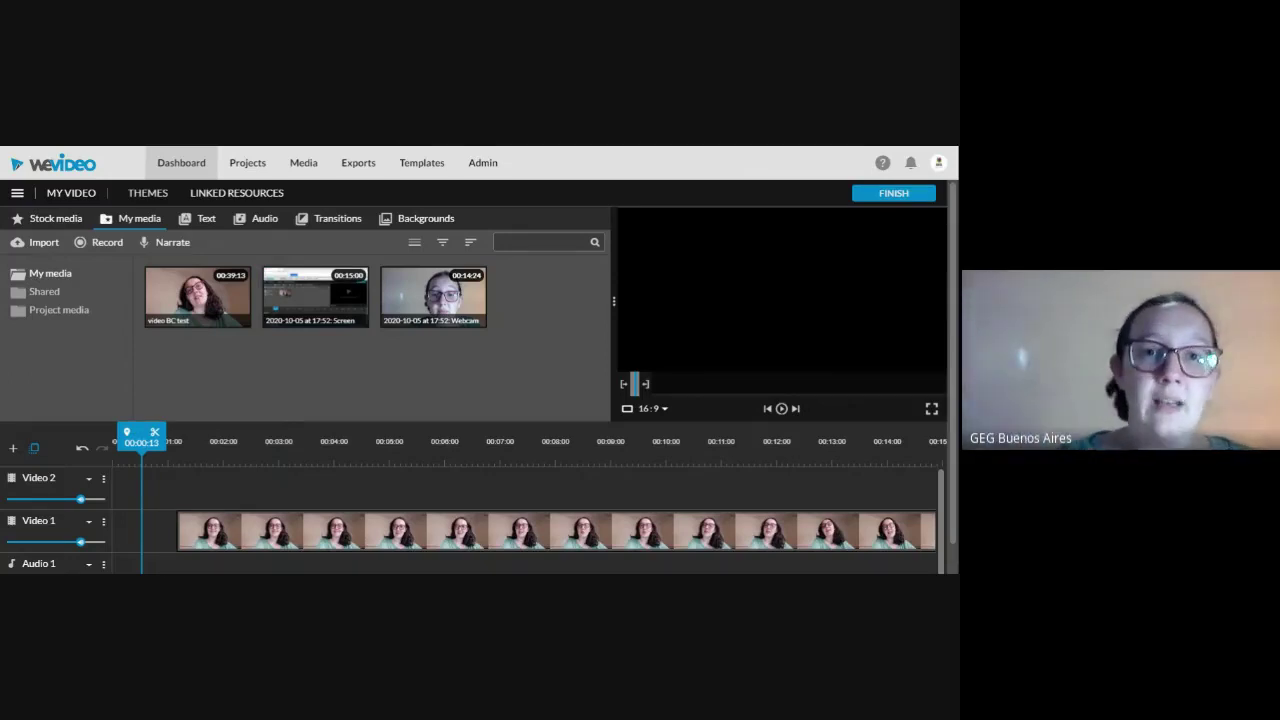
{"action": "key", "text": "ctrl+z"}
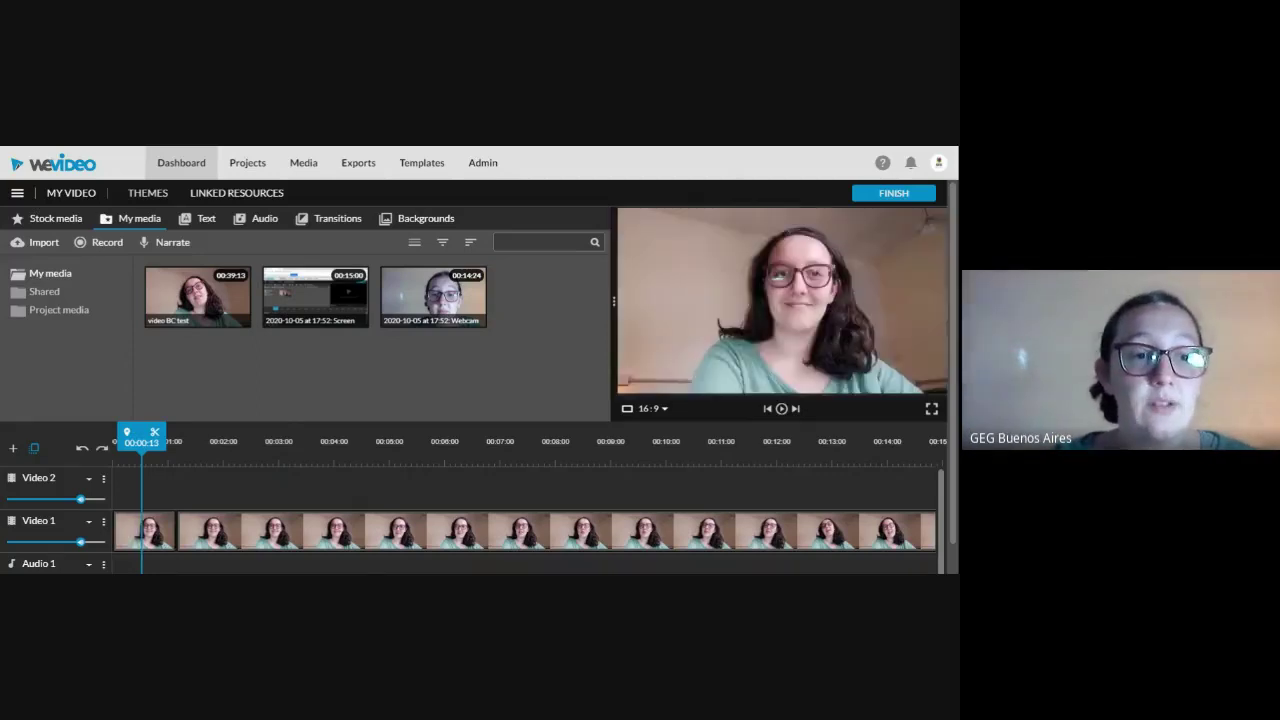
{"action": "left_click", "coordinate": [128, 540]}
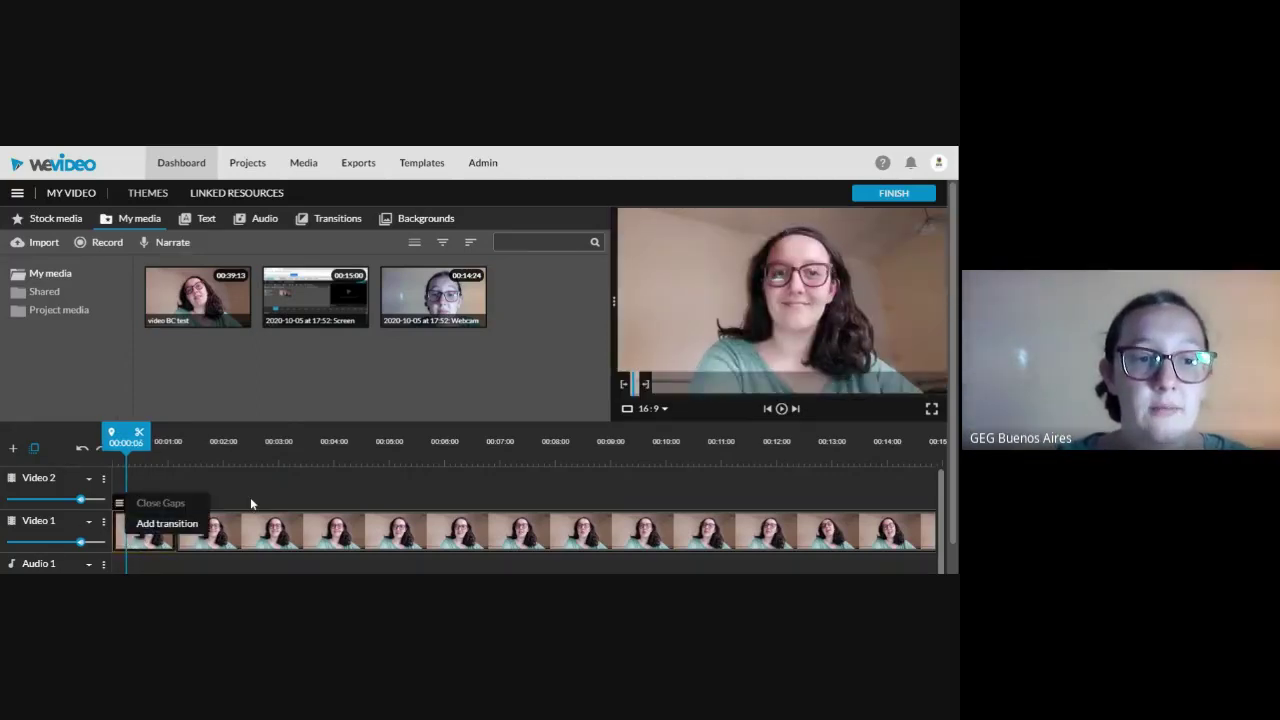
{"action": "left_click", "coordinate": [135, 530]}
{"action": "left_click", "coordinate": [121, 433]}
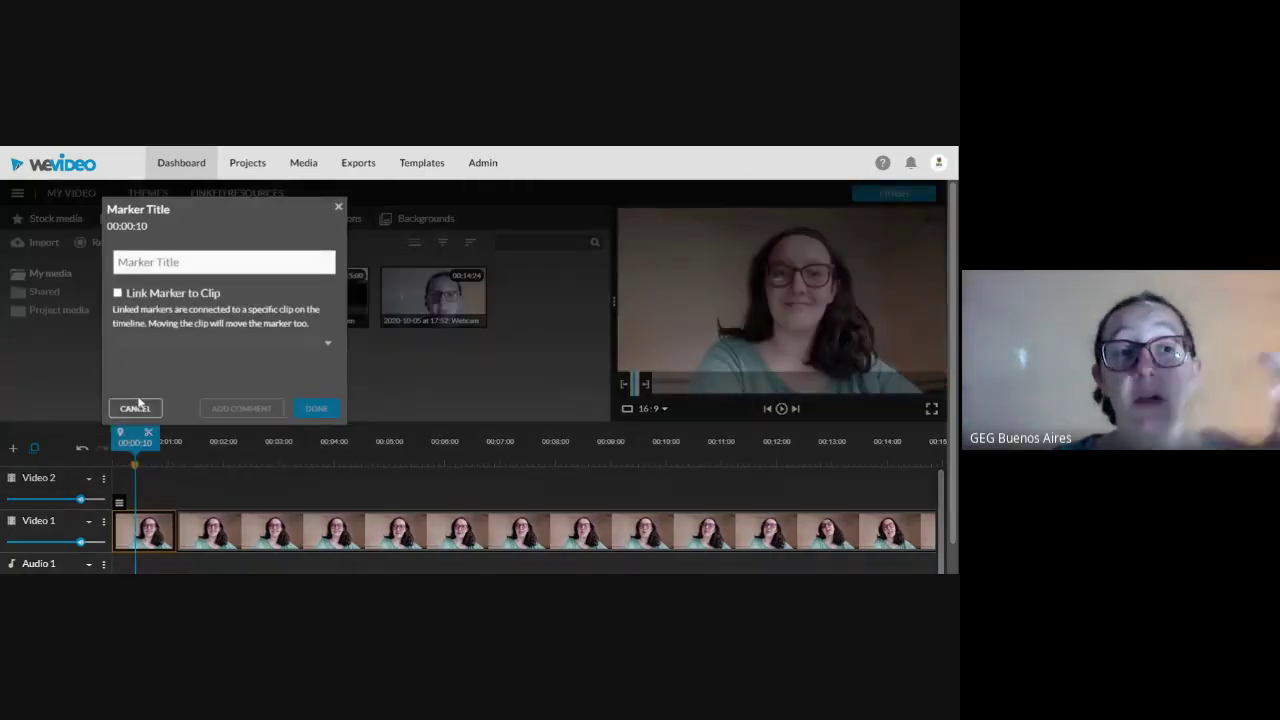
{"action": "left_click", "coordinate": [135, 408]}
Try moving the short first segment to Video 2 and the remaining clip to the start of Video 1, and restore the original arrangement
{"action": "left_click_drag", "start_coordinate": [145, 530], "coordinate": [252, 490]}
{"action": "left_click_drag", "start_coordinate": [326, 530], "coordinate": [261, 540]}
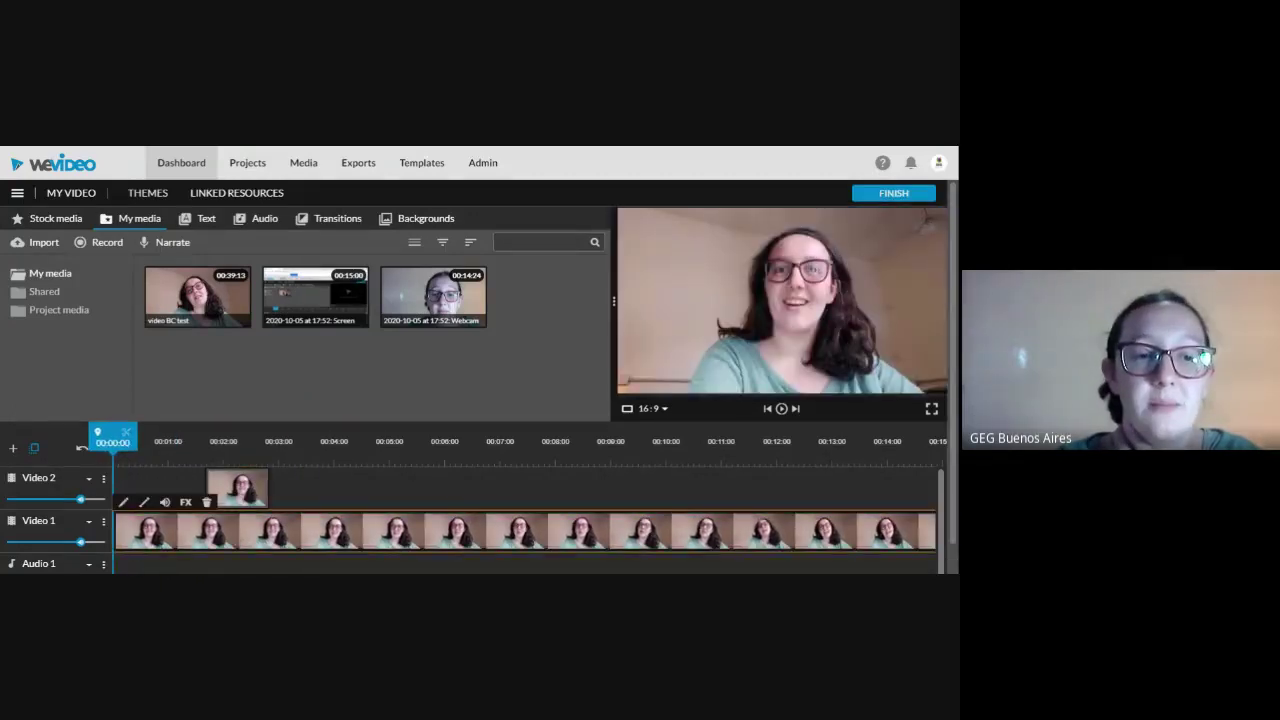
{"action": "left_click", "coordinate": [261, 492]}
{"action": "left_click_drag", "start_coordinate": [261, 492], "coordinate": [300, 540]}
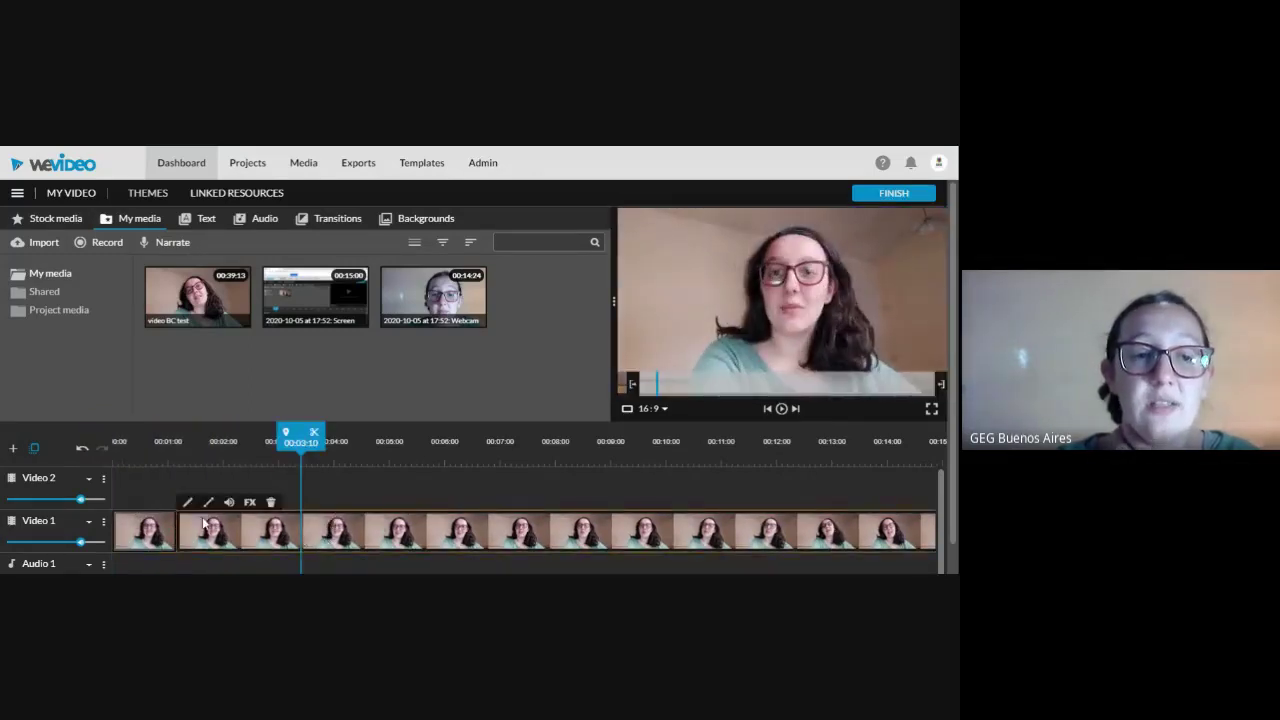
Delete the short first segment from Video 1 and move the remaining clip to the start of the track
{"action": "left_click", "coordinate": [145, 535]}
{"action": "left_click", "coordinate": [266, 535]}
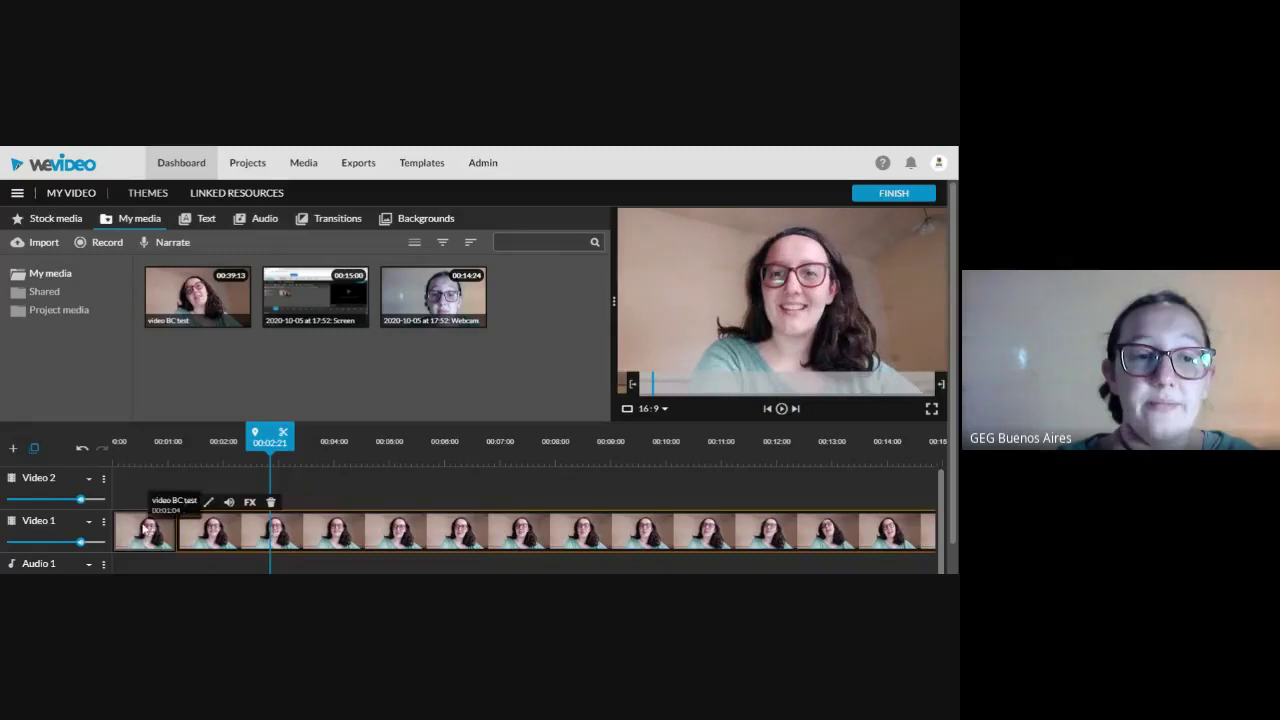
{"action": "right_click", "coordinate": [180, 525]}
{"action": "left_click", "coordinate": [129, 538]}
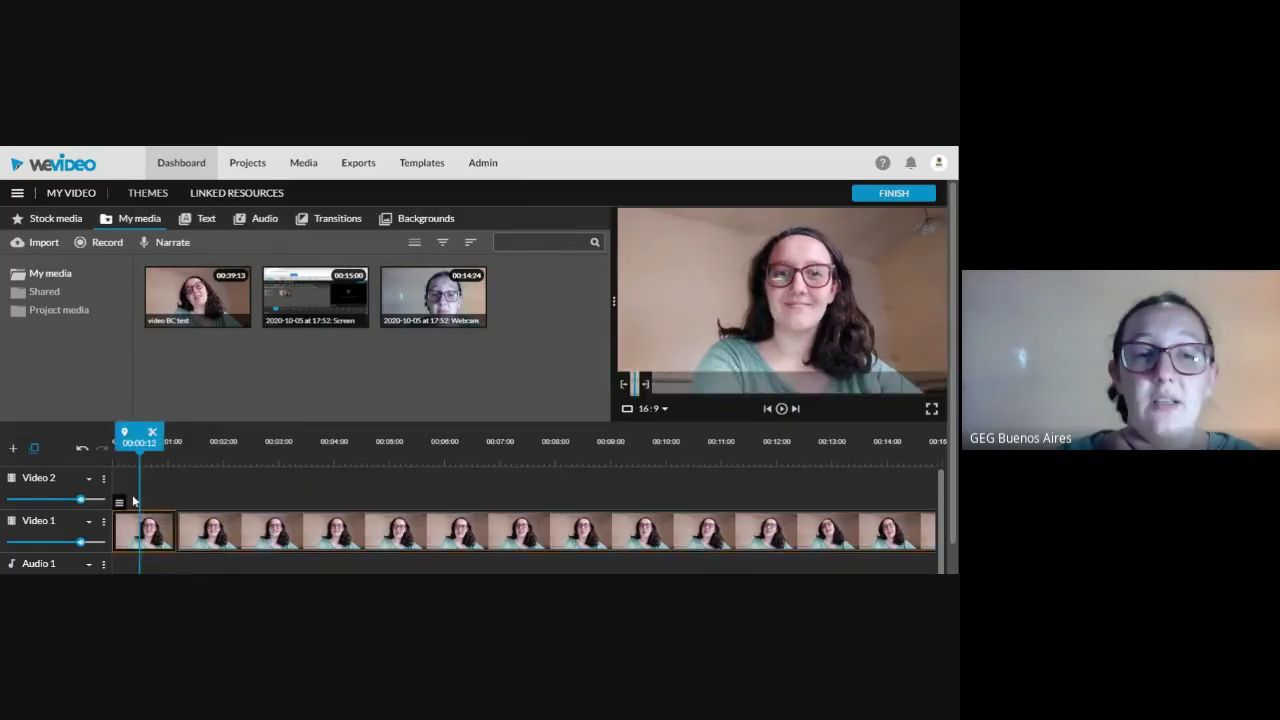
{"action": "left_click", "coordinate": [249, 530]}
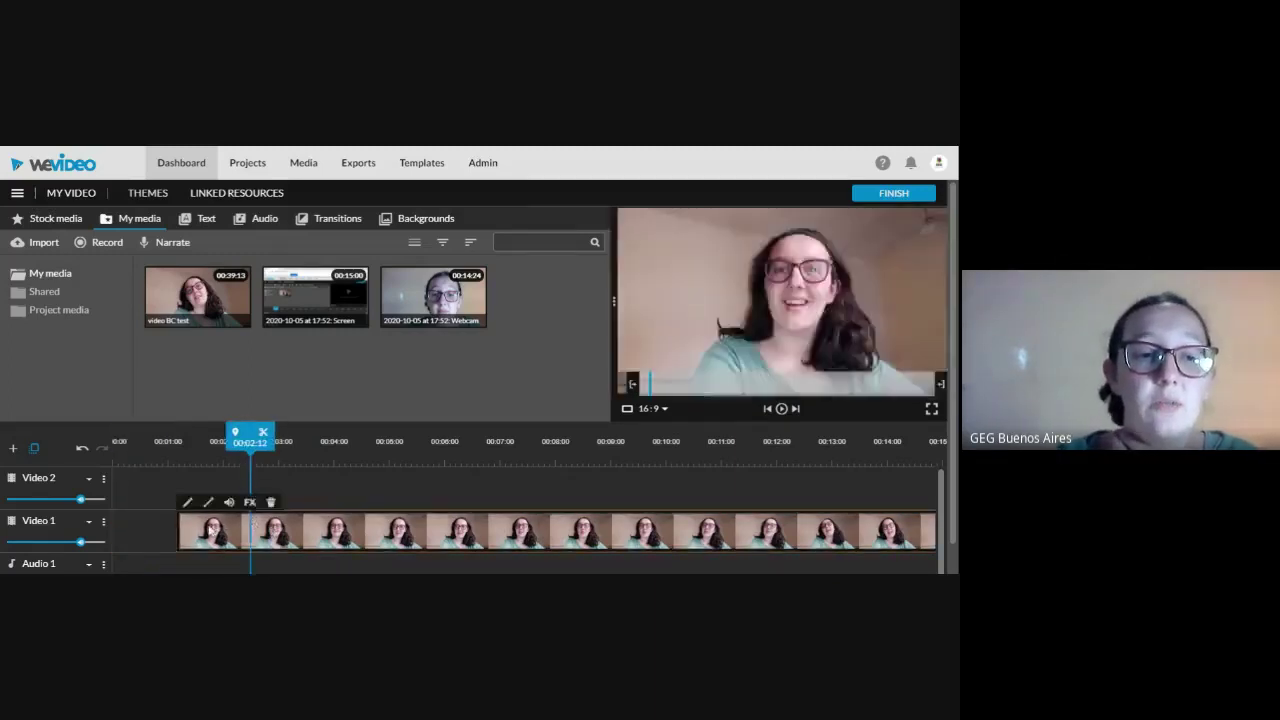
{"action": "left_click_drag", "start_coordinate": [249, 530], "coordinate": [180, 524]}
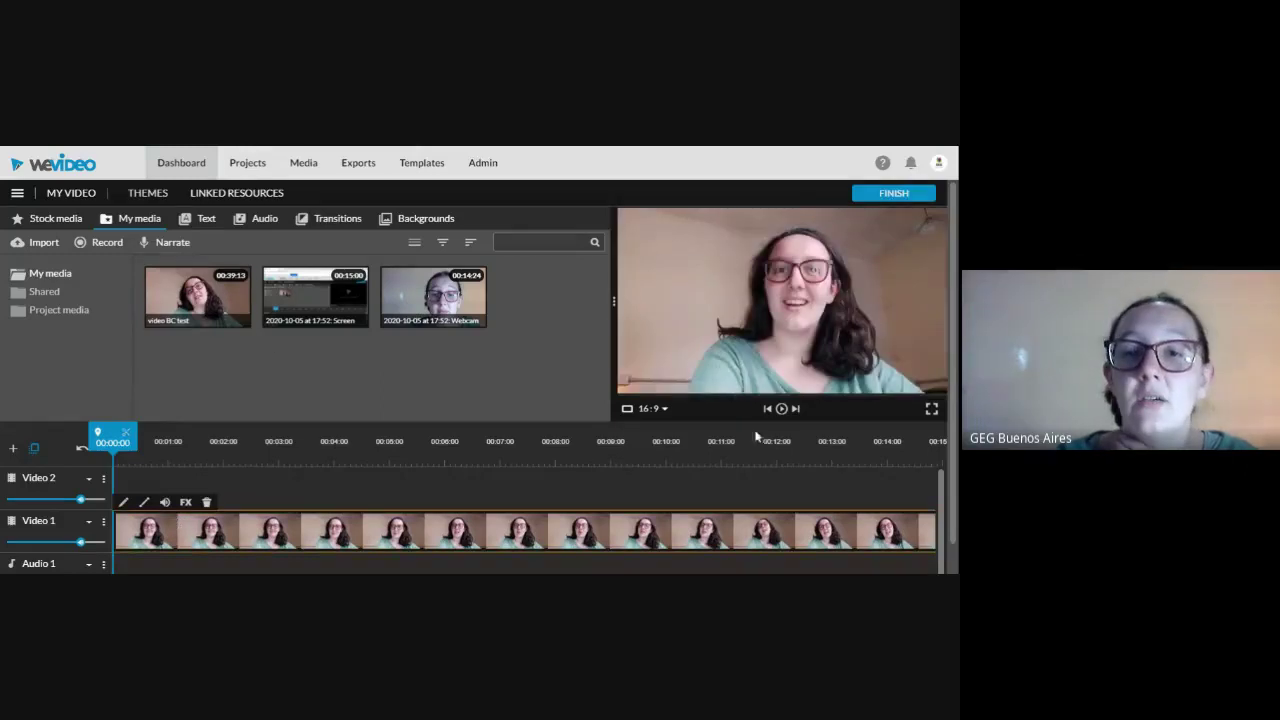
Play the trimmed clip from its beginning to check the new start, and return the playhead to 00:00:00
{"action": "left_click", "coordinate": [784, 412]}
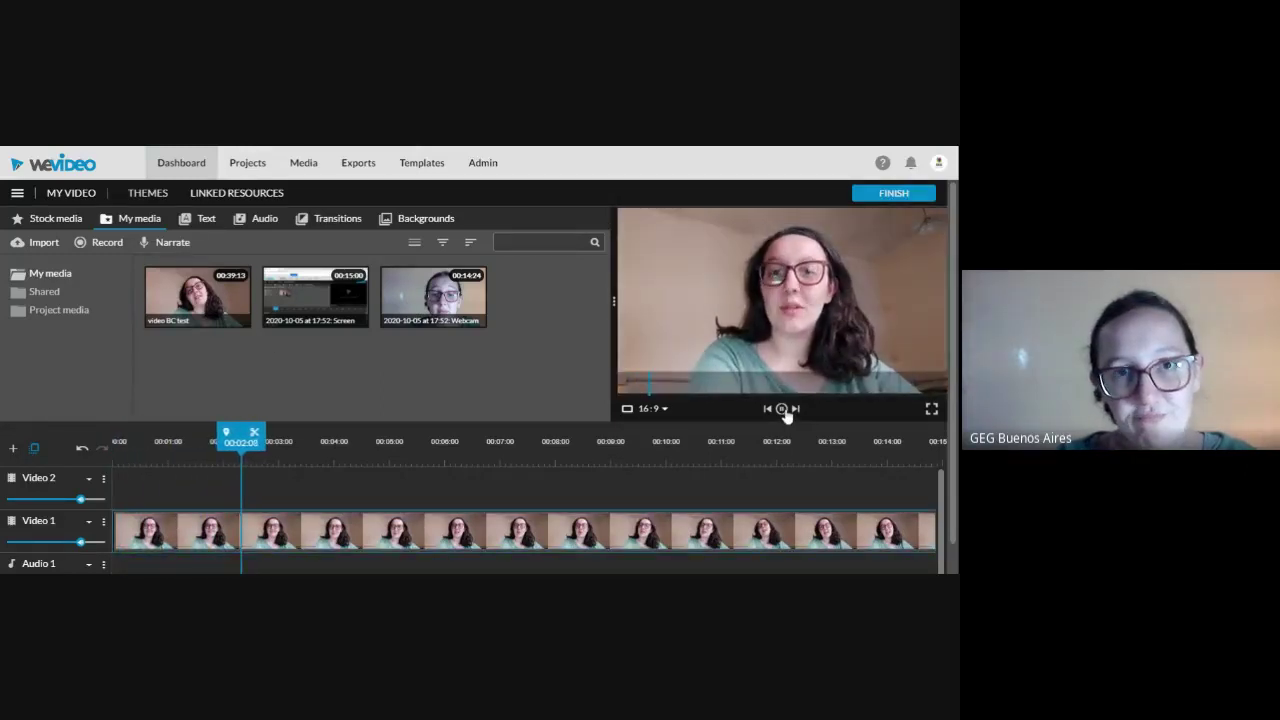
{"action": "left_click", "coordinate": [784, 409]}
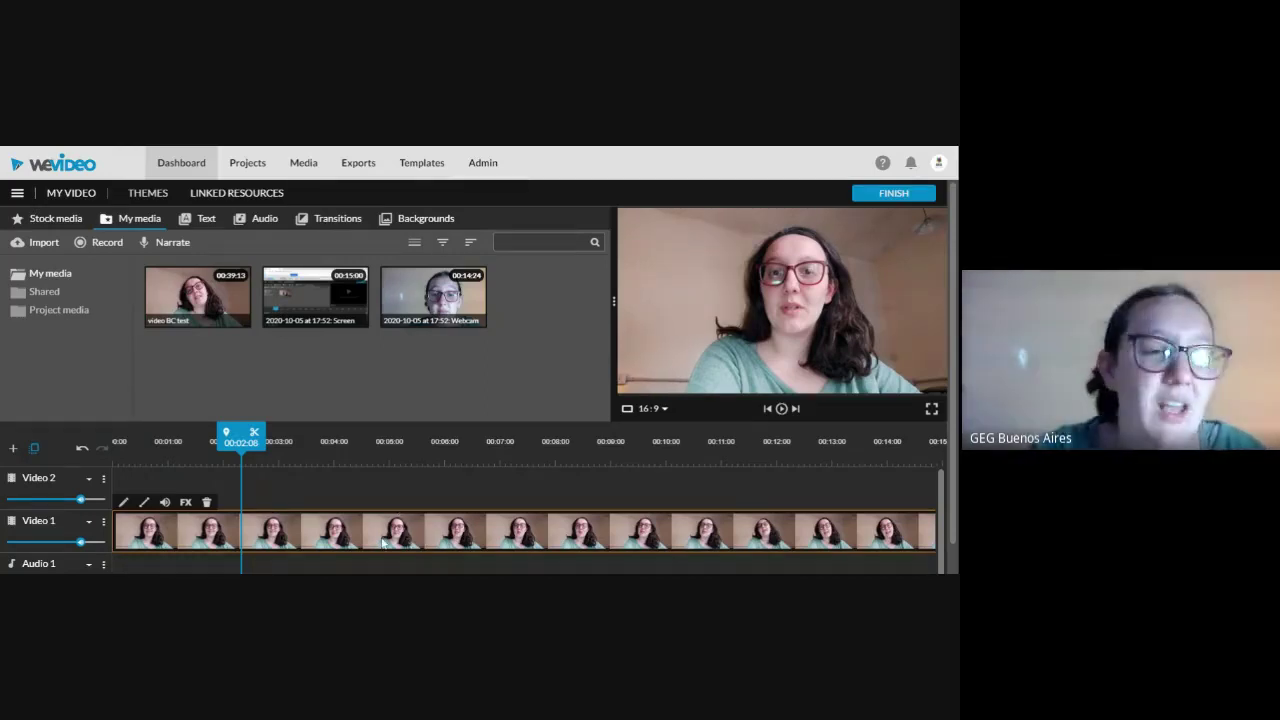
{"action": "left_click", "coordinate": [767, 408]}
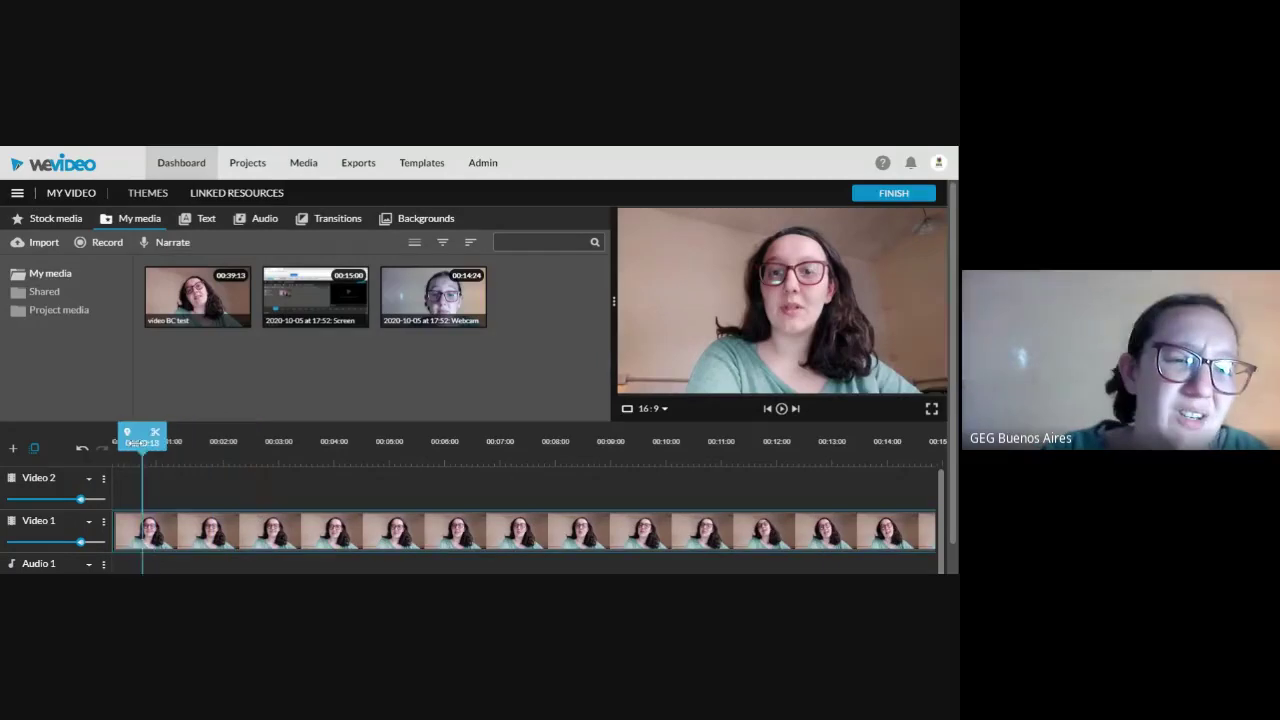
{"action": "left_click", "coordinate": [781, 408]}
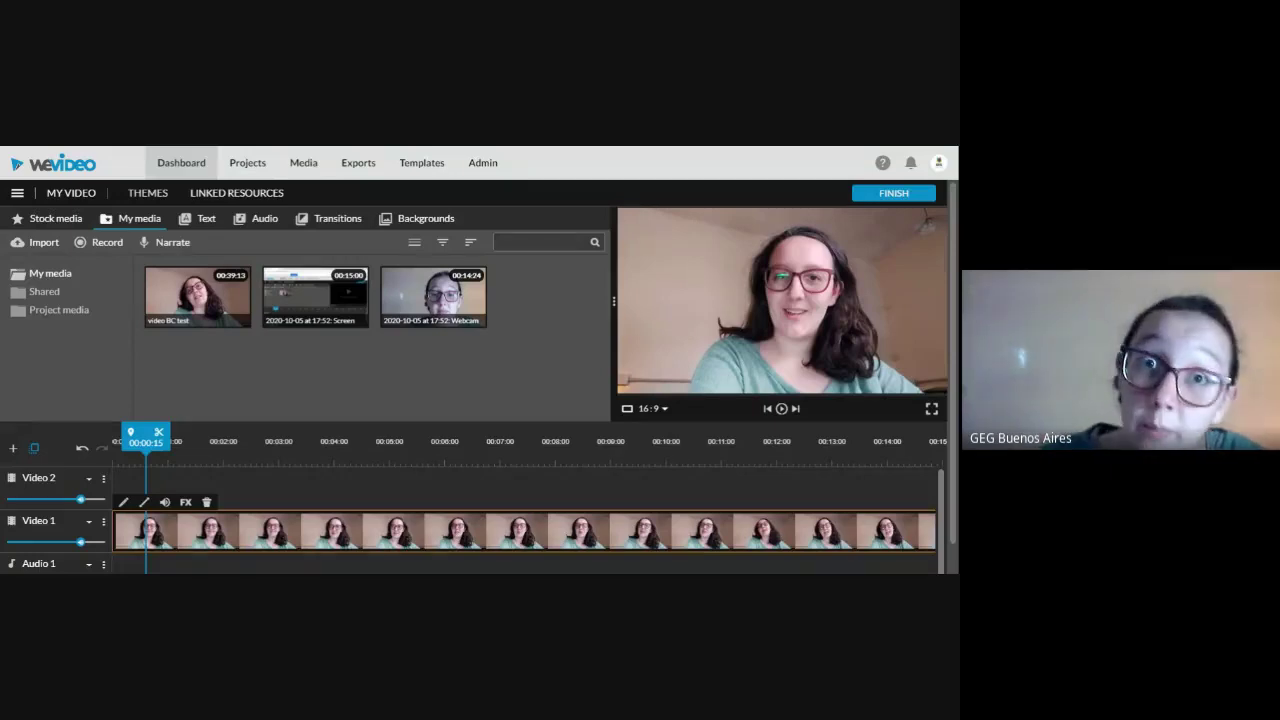
{"action": "left_click_drag", "start_coordinate": [140, 438], "coordinate": [110, 438]}
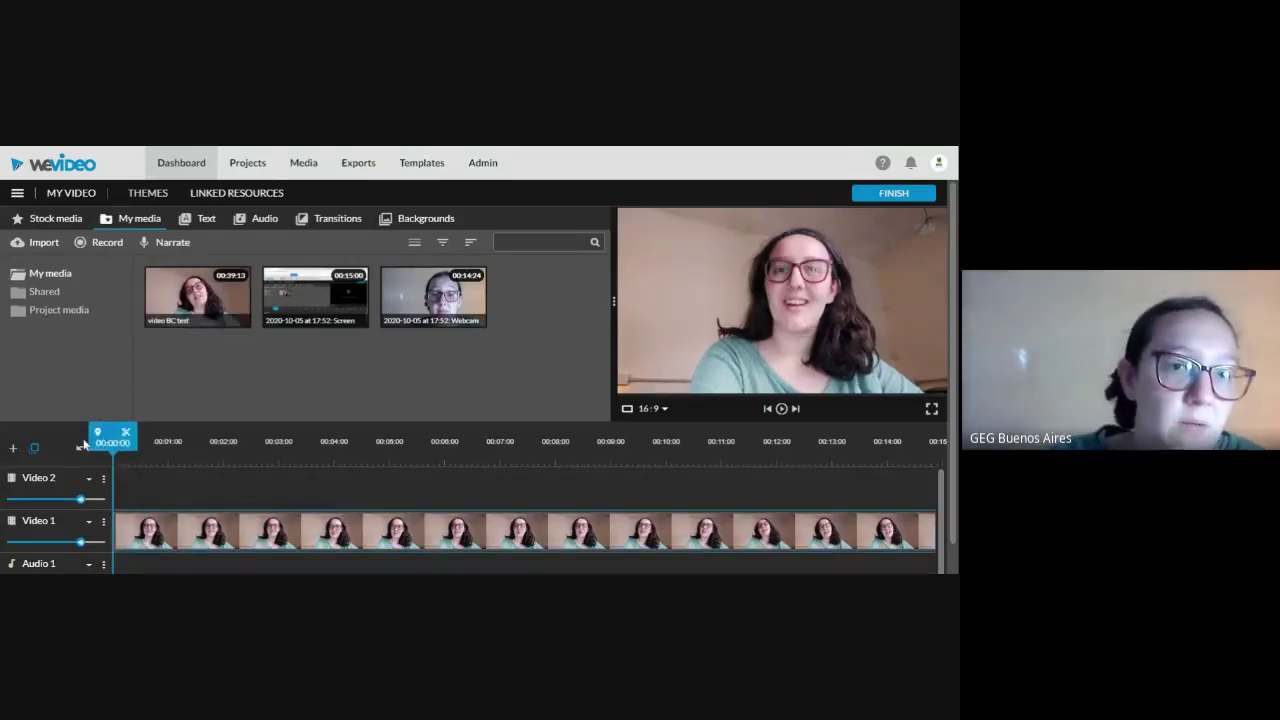
Preview the Cross blur and Dip To Black transitions, and shift the Video 1 clip so it starts at 00:00:07
{"action": "left_click", "coordinate": [344, 222]}
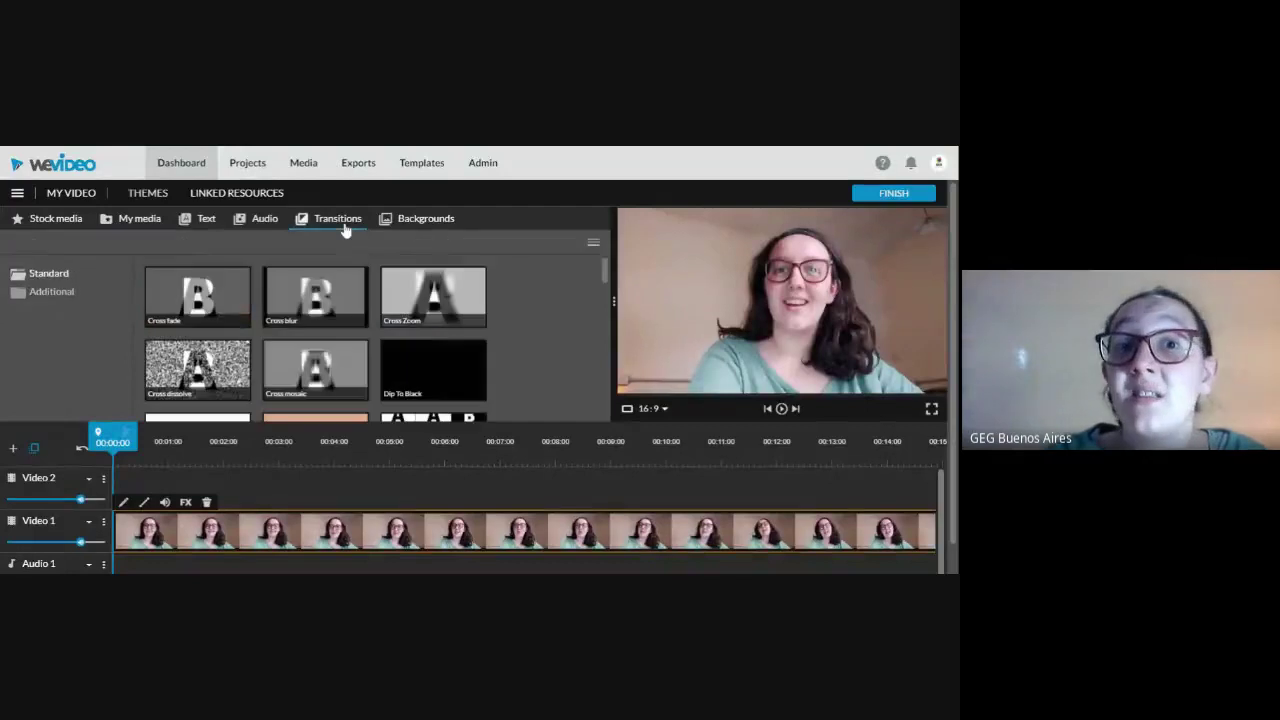
{"action": "left_click", "coordinate": [316, 313]}
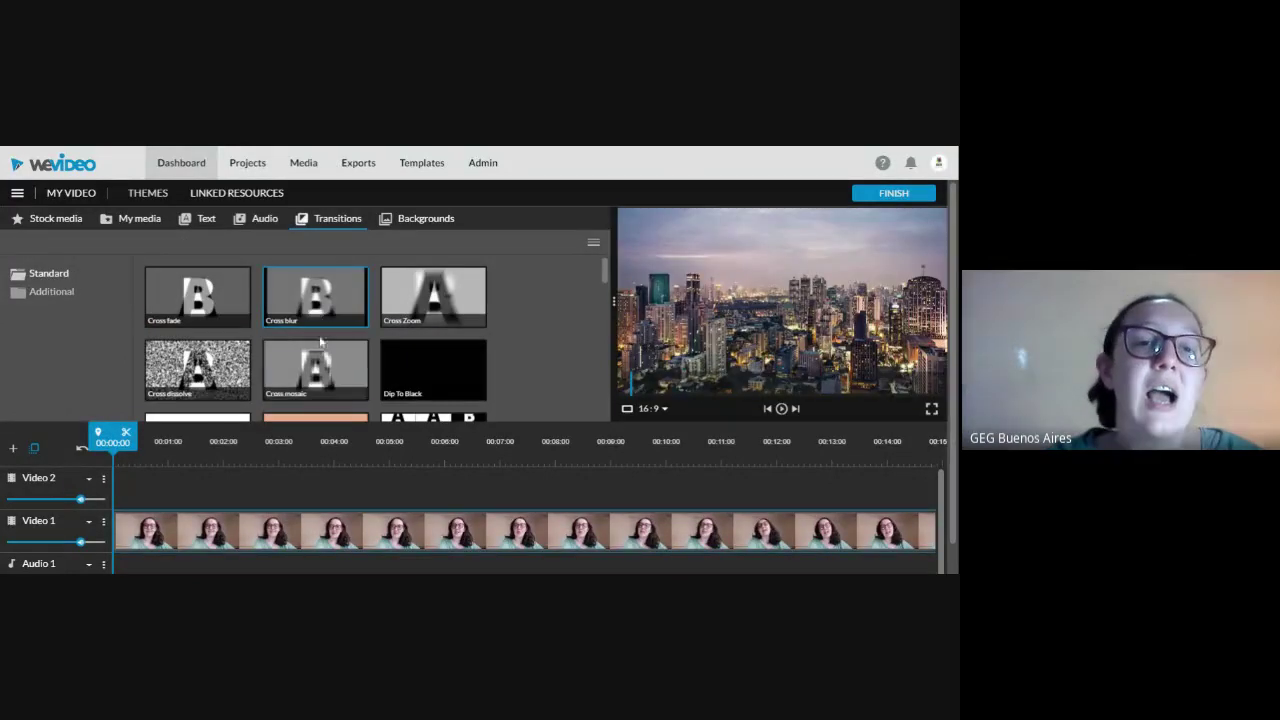
{"action": "left_click", "coordinate": [402, 380]}
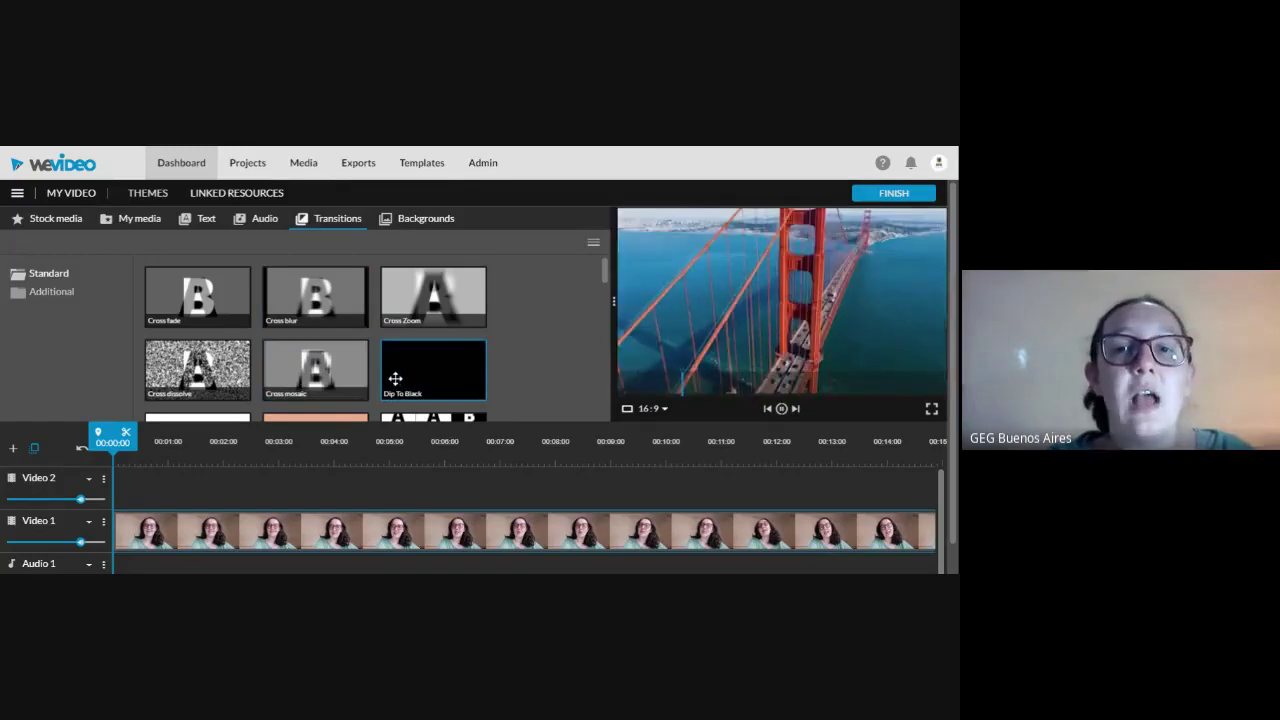
{"action": "left_click_drag", "start_coordinate": [309, 497], "coordinate": [200, 515]}
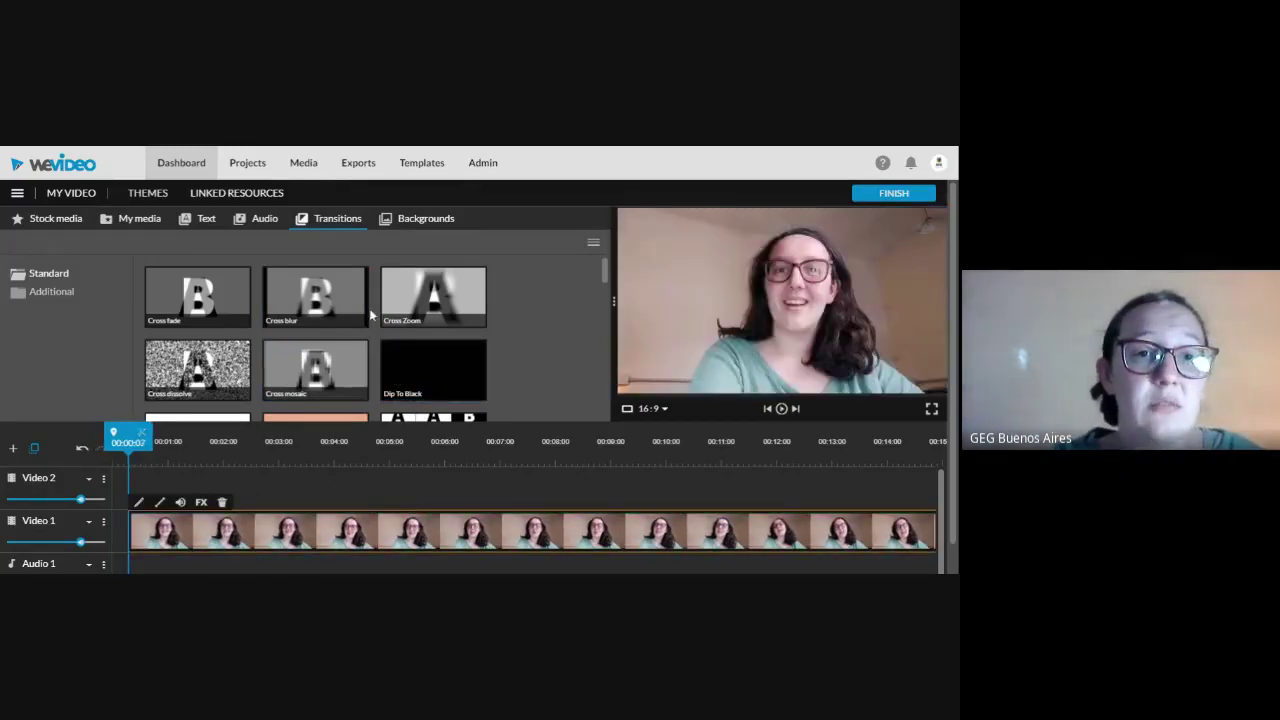
Add the Yellow Aurora background at the start of Video 2, preview it, and return the playhead to 00:00:00
{"action": "left_click", "coordinate": [405, 220]}
{"action": "left_click_drag", "start_coordinate": [197, 296], "coordinate": [123, 500]}
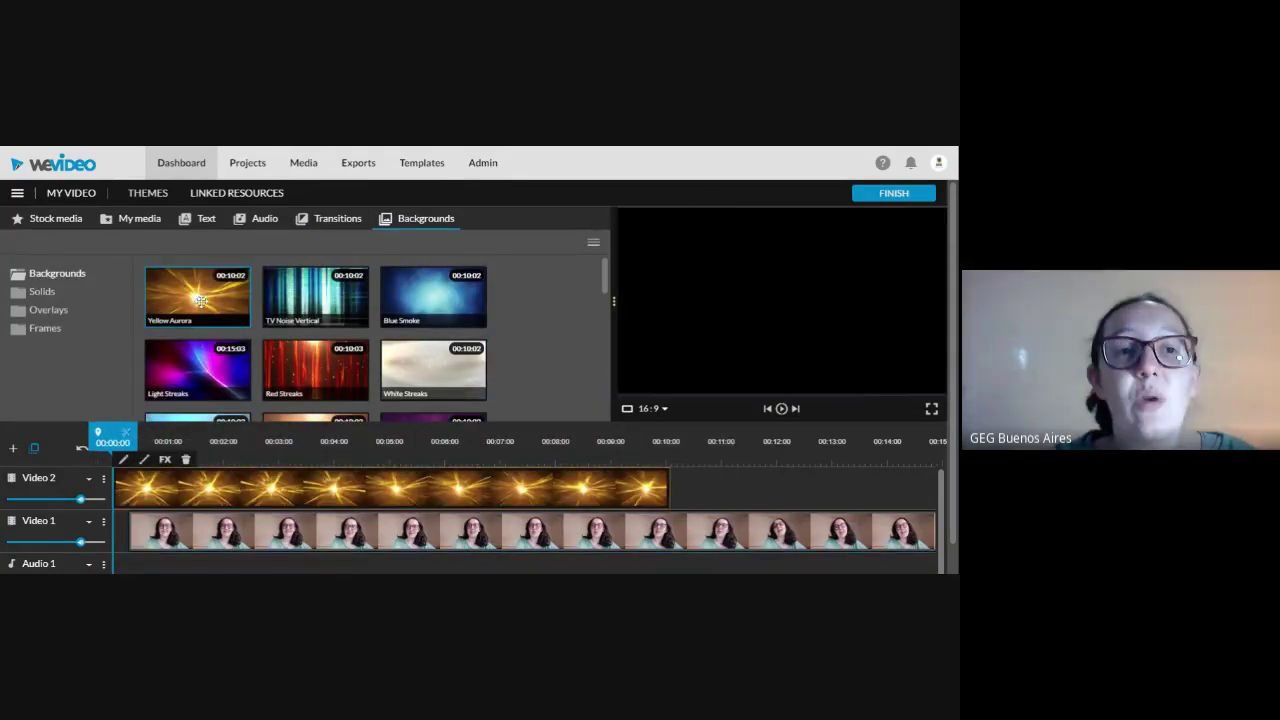
{"action": "left_click", "coordinate": [200, 300]}
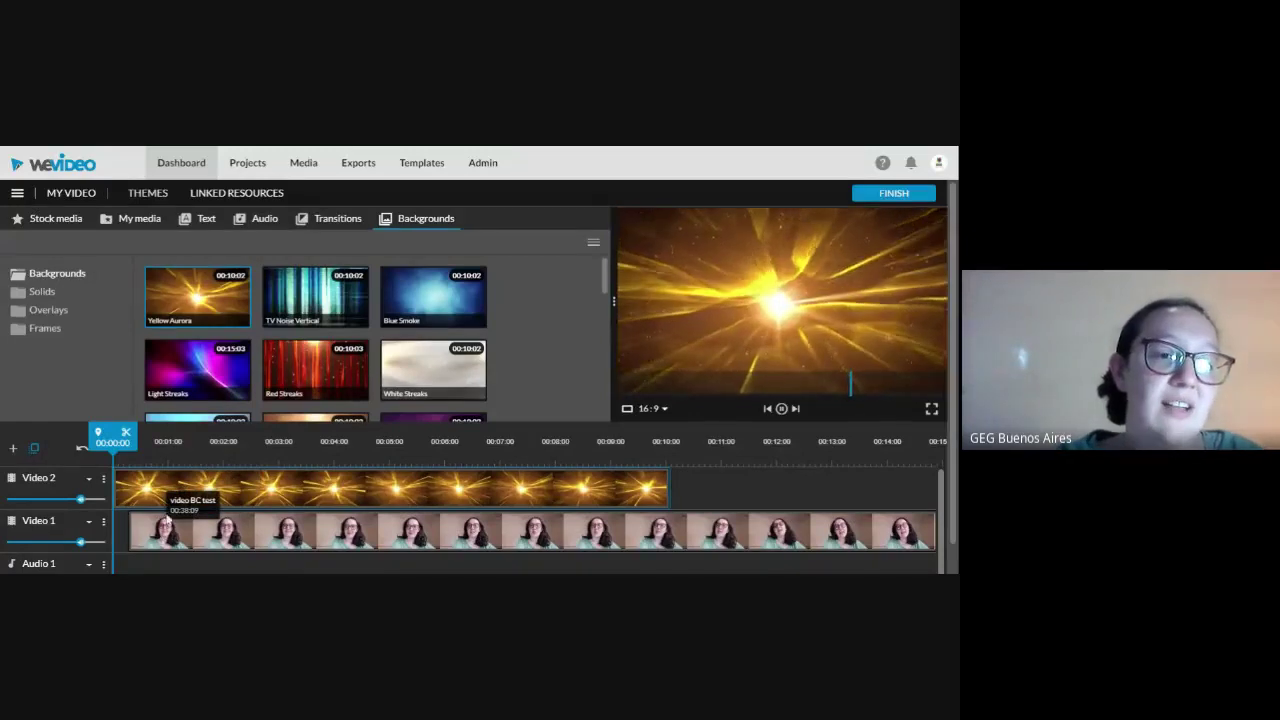
{"action": "left_click", "coordinate": [151, 536]}
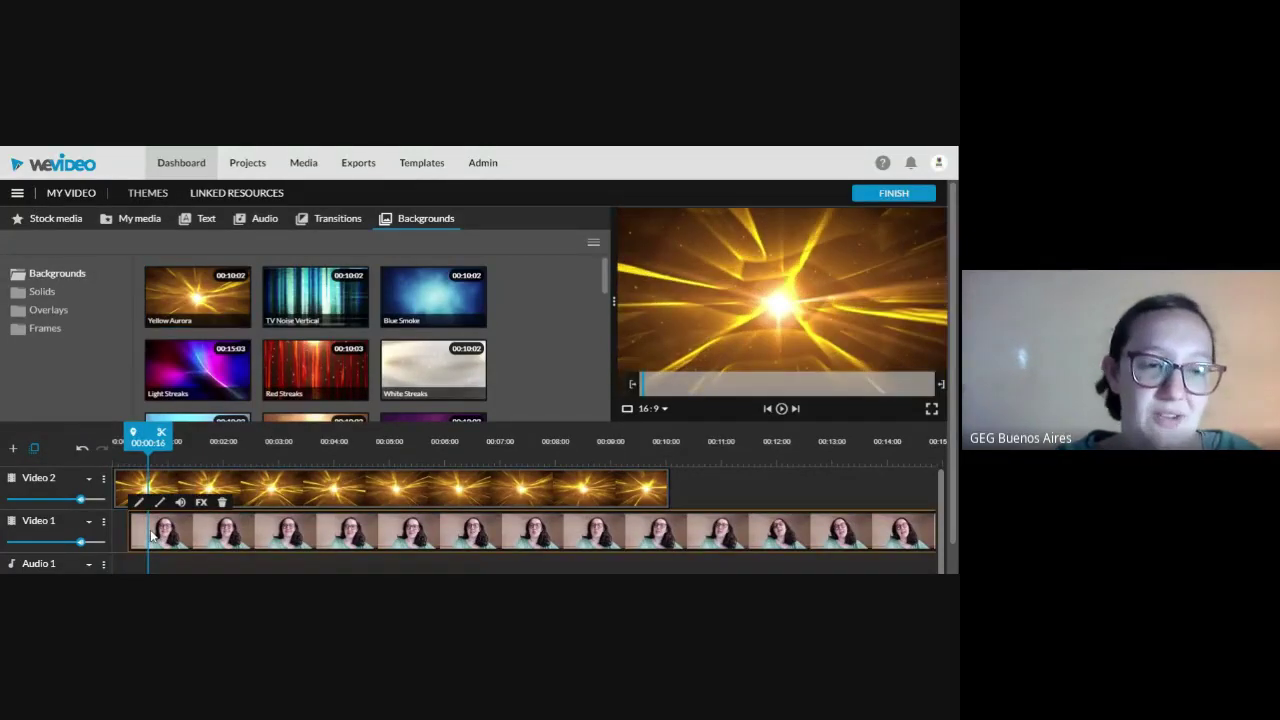
{"action": "left_click_drag", "start_coordinate": [148, 437], "coordinate": [112, 437]}
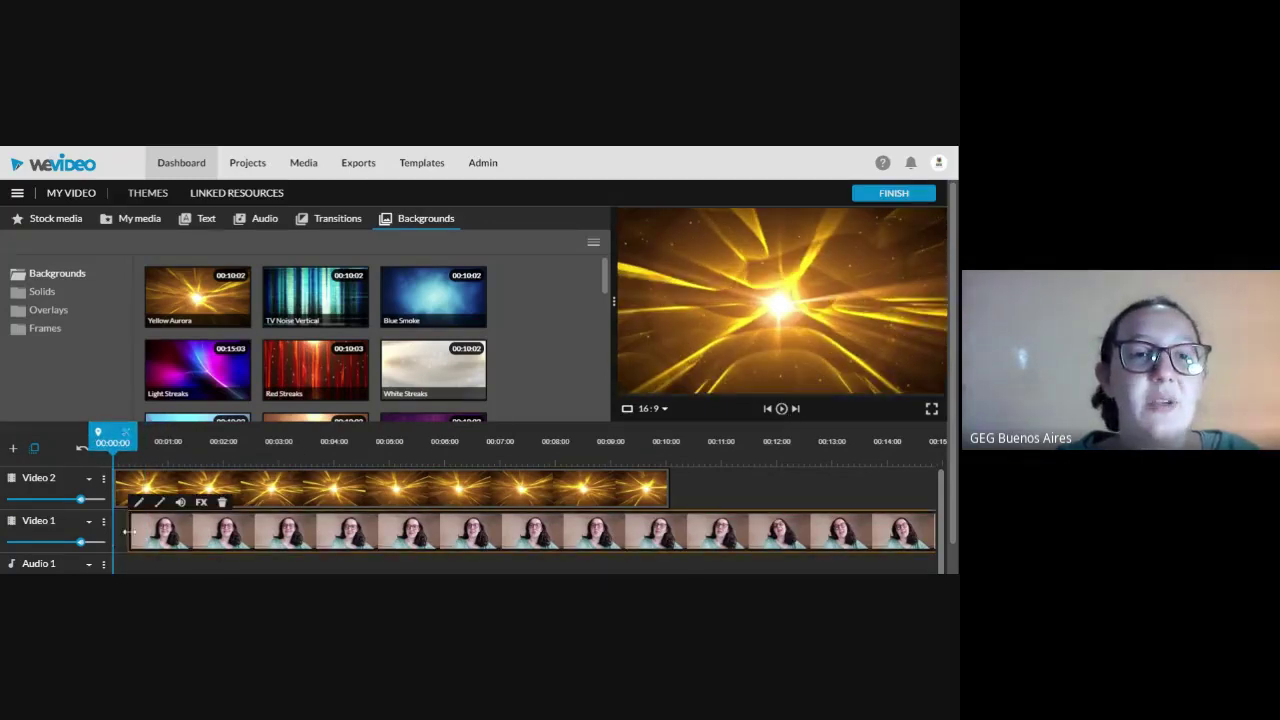
Play a Cross dissolve transition at the start of the Yellow Aurora background, and delete both from Video 2
{"action": "left_click", "coordinate": [362, 229]}
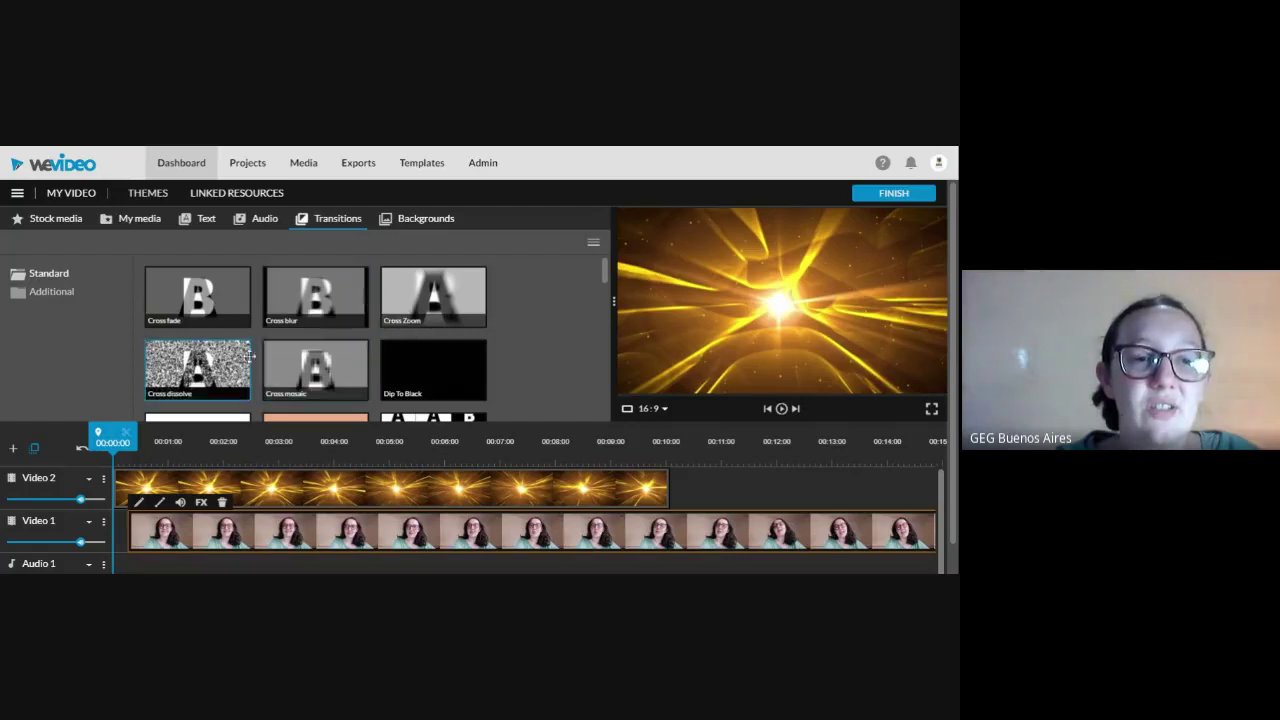
{"action": "left_click_drag", "start_coordinate": [225, 372], "coordinate": [140, 490]}
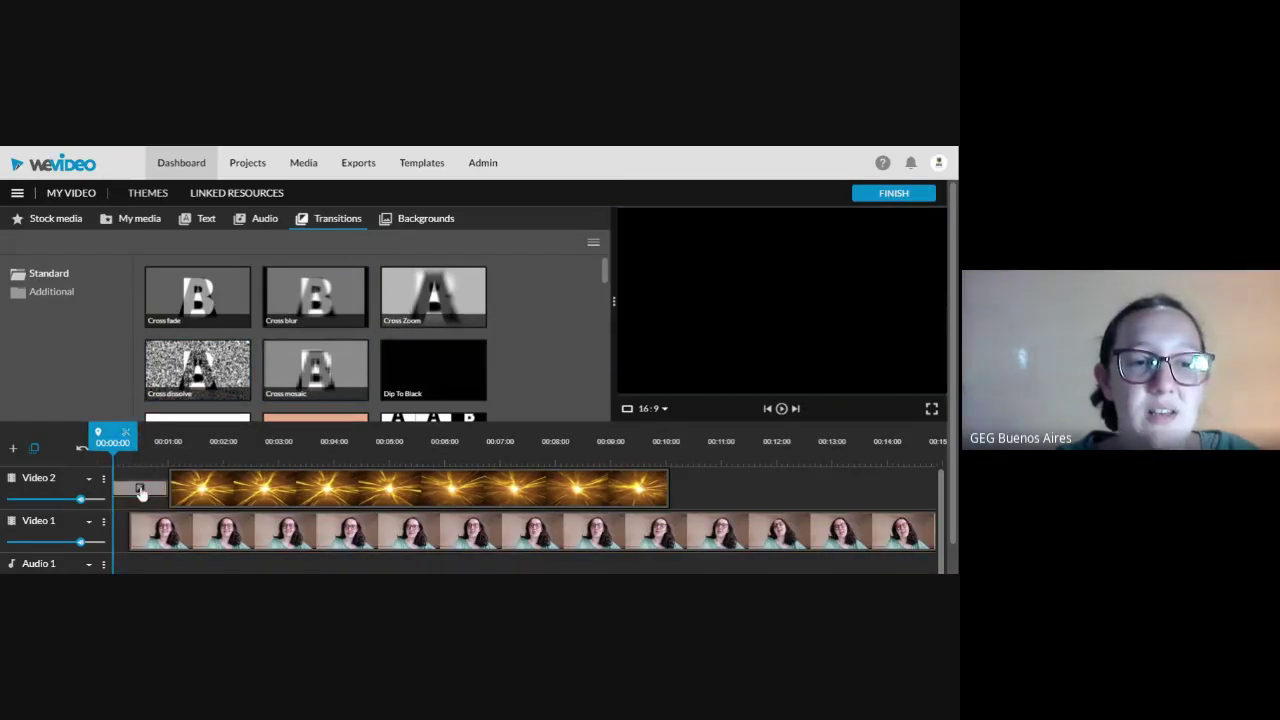
{"action": "left_click", "coordinate": [781, 409]}
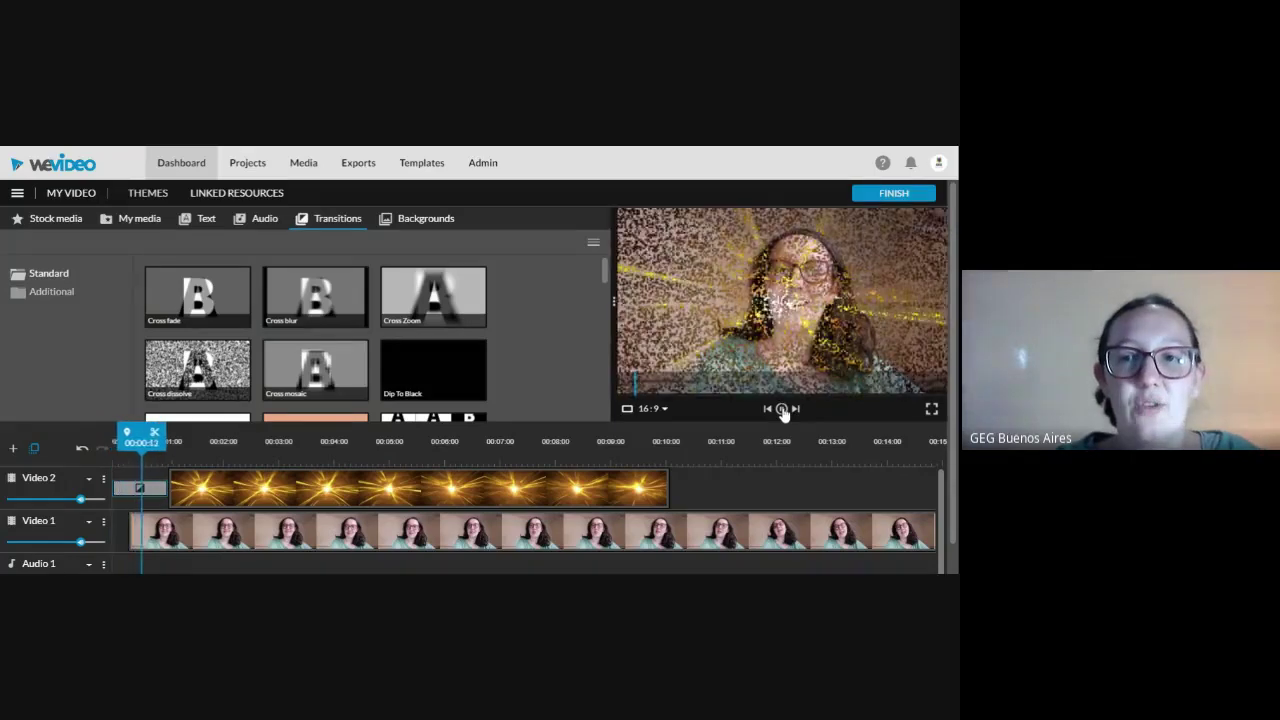
{"action": "key", "text": "Delete"}
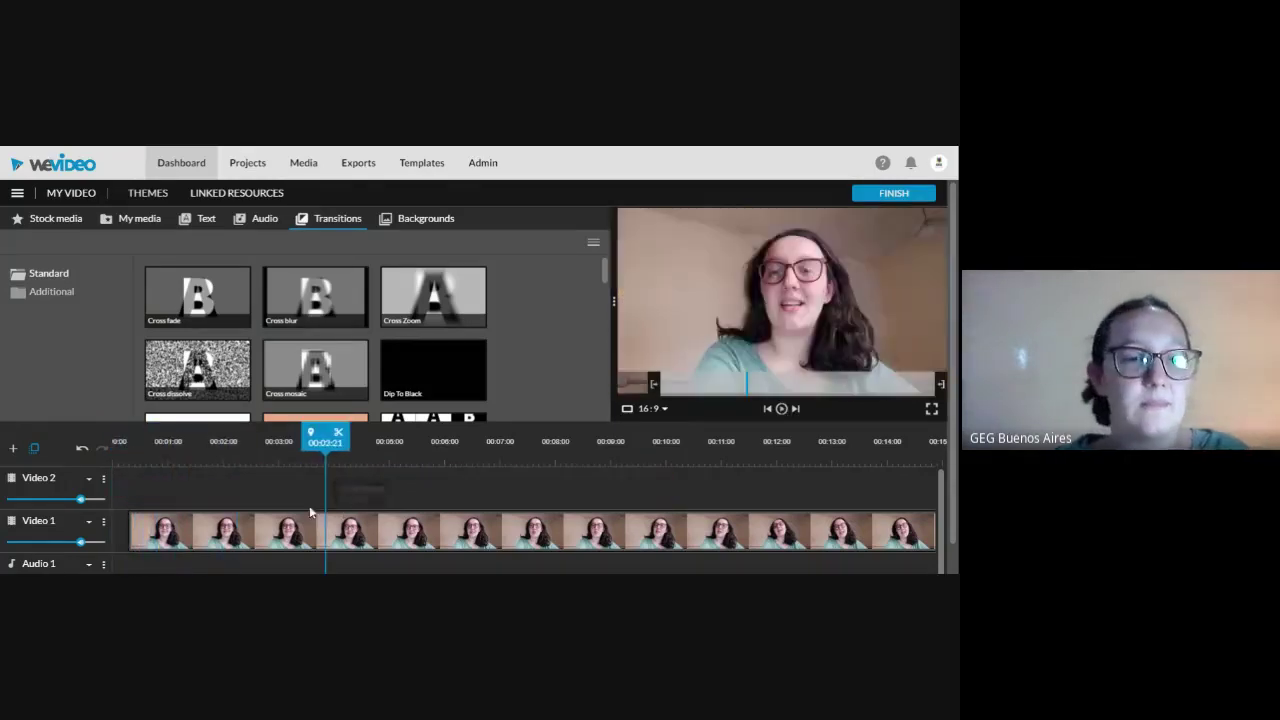
Place a Cross mosaic transition before the clip on Video 1 and set the playhead just ahead of it
{"action": "left_click_drag", "start_coordinate": [329, 304], "coordinate": [150, 527]}
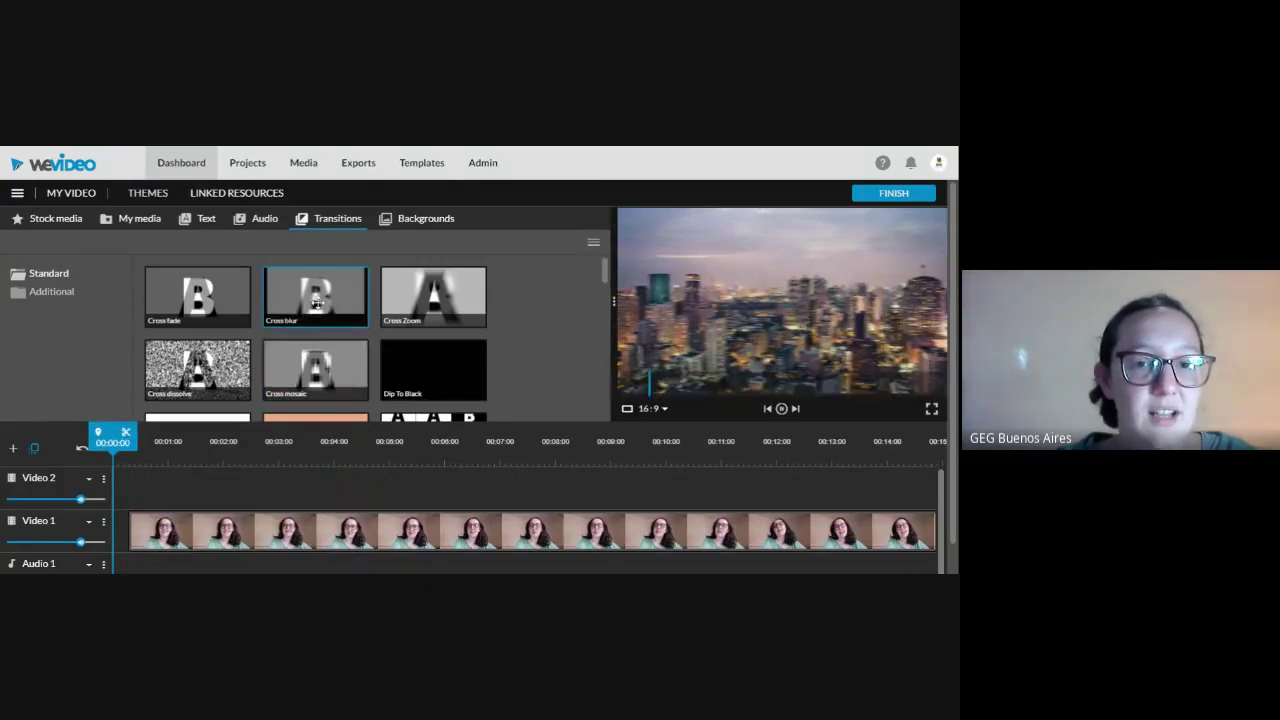
{"action": "left_click_drag", "start_coordinate": [296, 376], "coordinate": [118, 540]}
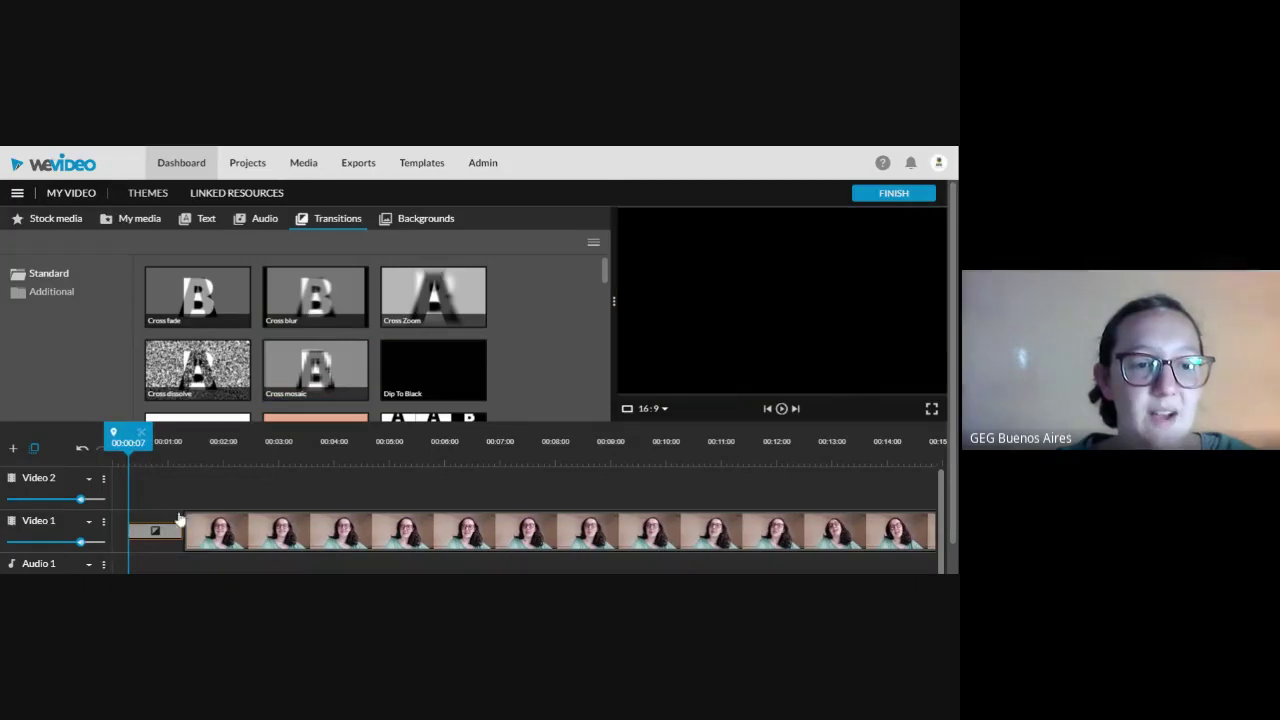
{"action": "left_click_drag", "start_coordinate": [228, 532], "coordinate": [186, 531]}
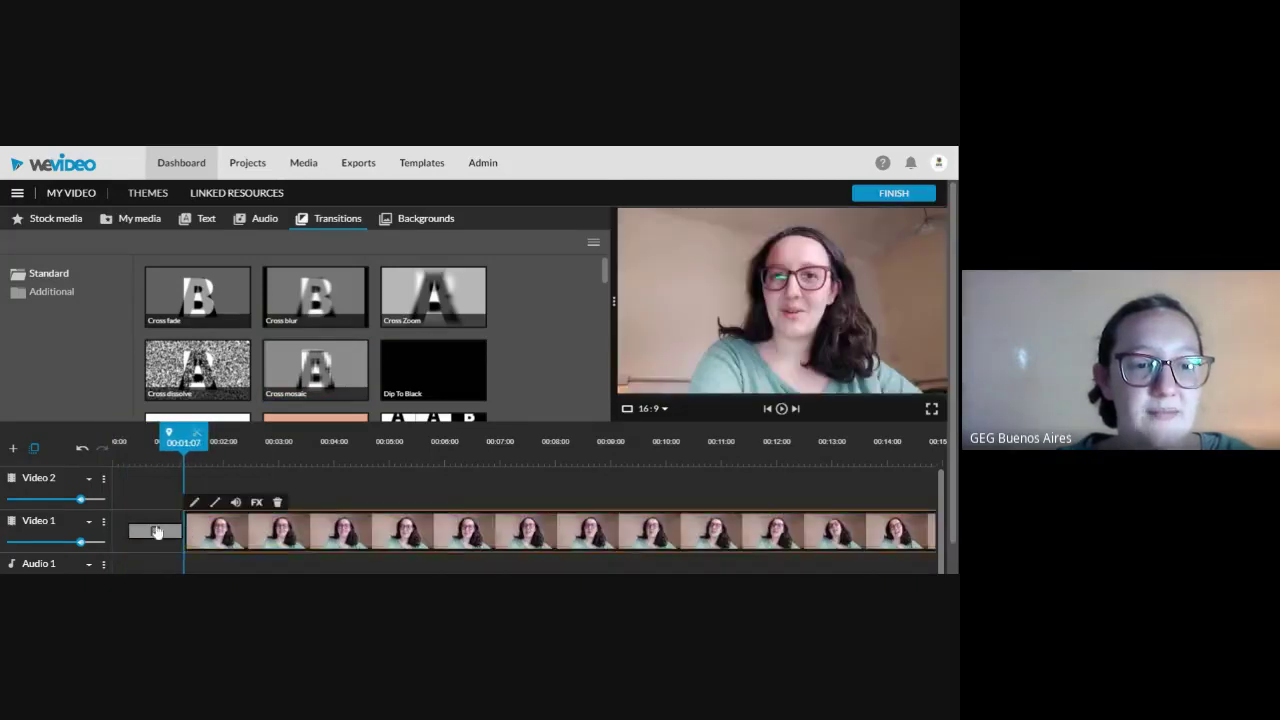
{"action": "left_click", "coordinate": [155, 530]}
{"action": "left_click_drag", "start_coordinate": [182, 441], "coordinate": [122, 450]}
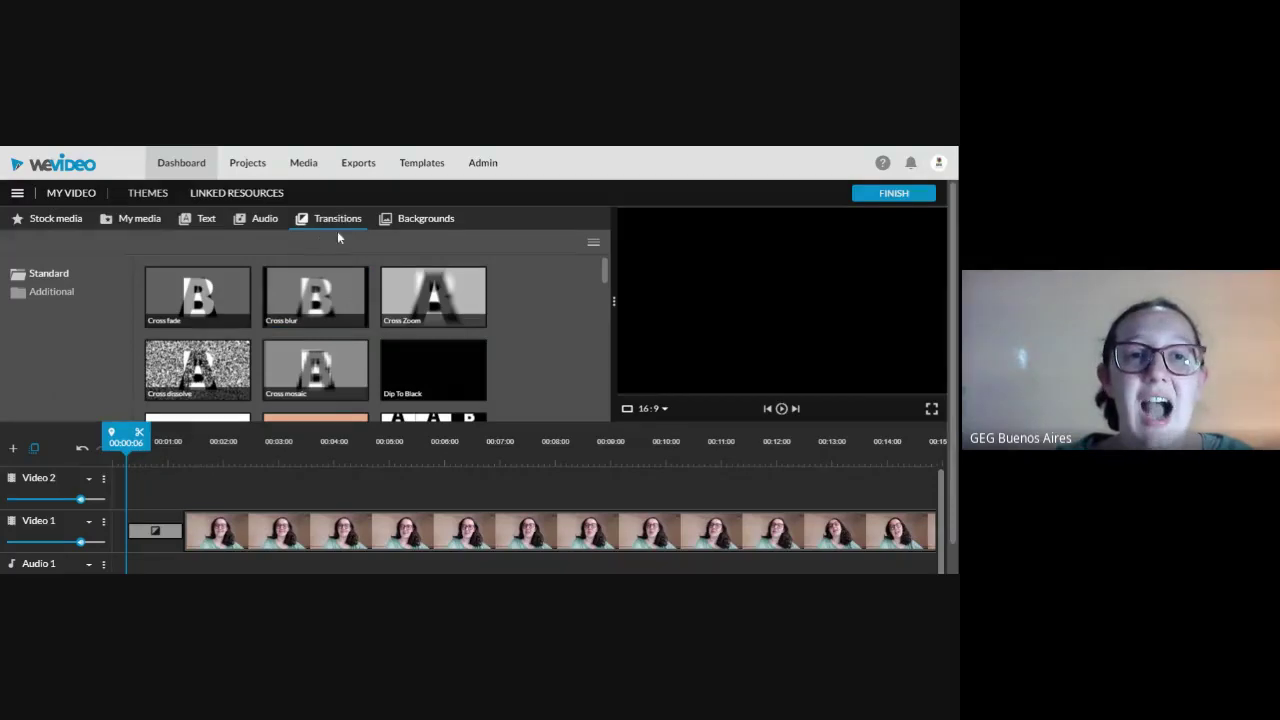
Apply the Cross blur transition to the transition slot before the Video 1 clip and play it from 00:00:07
{"action": "left_click", "coordinate": [331, 305]}
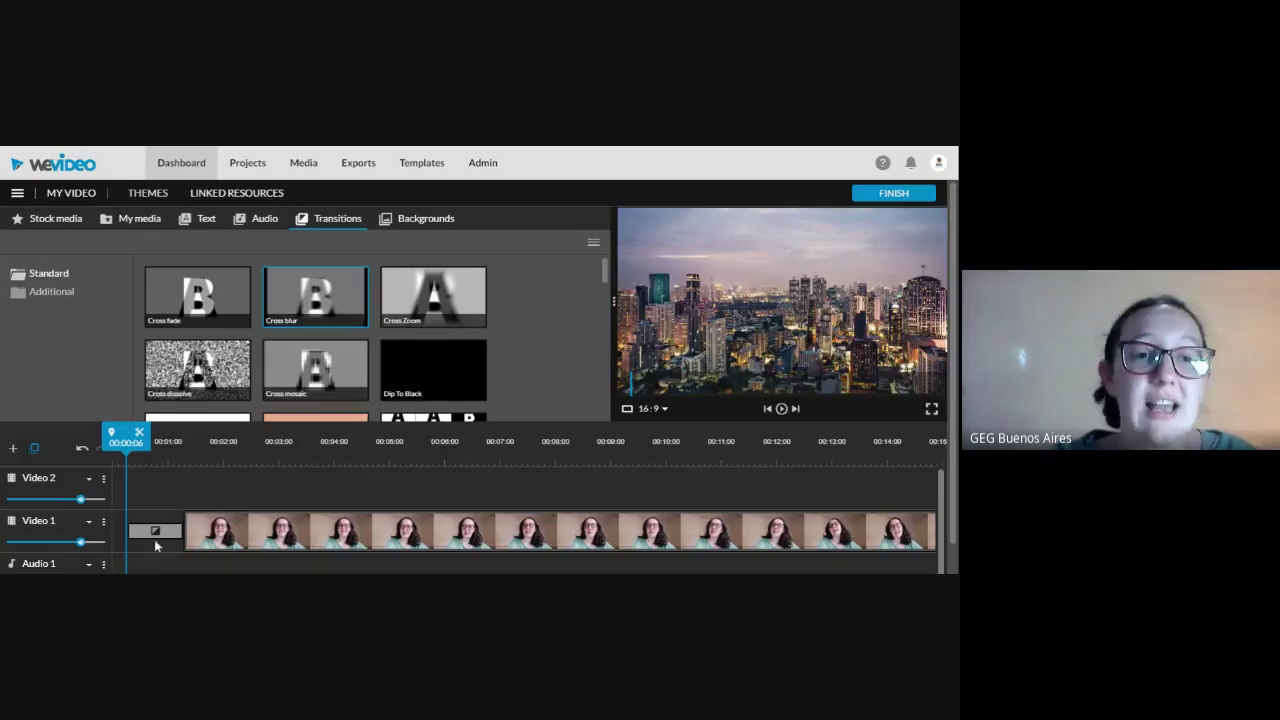
{"action": "left_click_drag", "start_coordinate": [319, 321], "coordinate": [163, 543]}
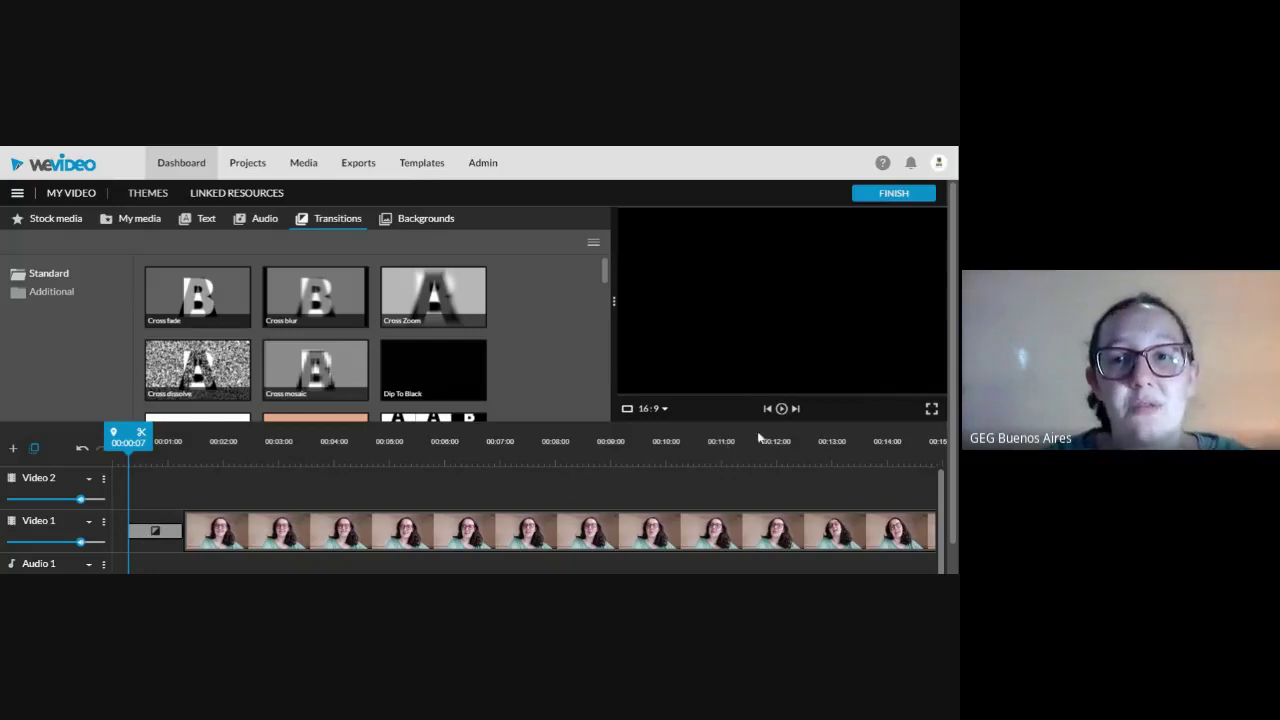
{"action": "left_click", "coordinate": [782, 410]}
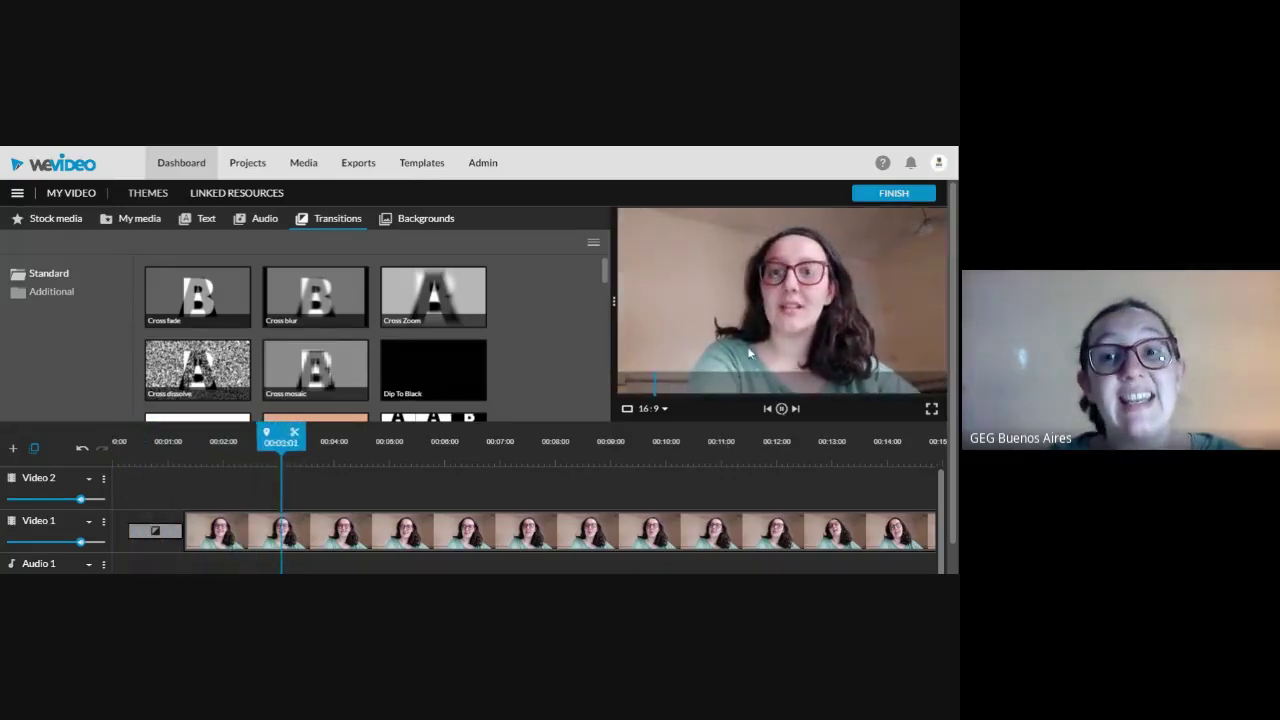
Stop playback, replay the Cross blur transition from the start of Video 1, and return the playhead to 00:00:06
{"action": "left_click", "coordinate": [782, 408]}
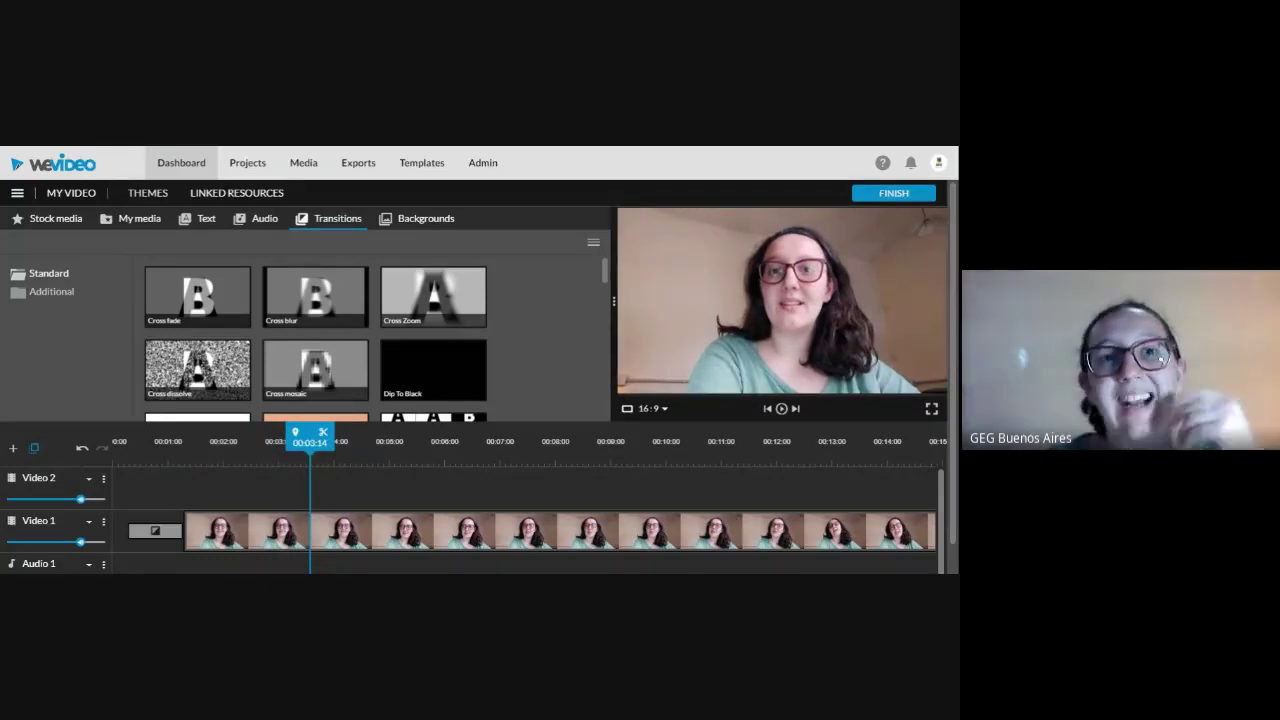
{"action": "left_click", "coordinate": [131, 533]}
{"action": "left_click", "coordinate": [230, 441]}
{"action": "left_click_drag", "start_coordinate": [229, 447], "coordinate": [130, 458]}
{"action": "left_click", "coordinate": [782, 410]}
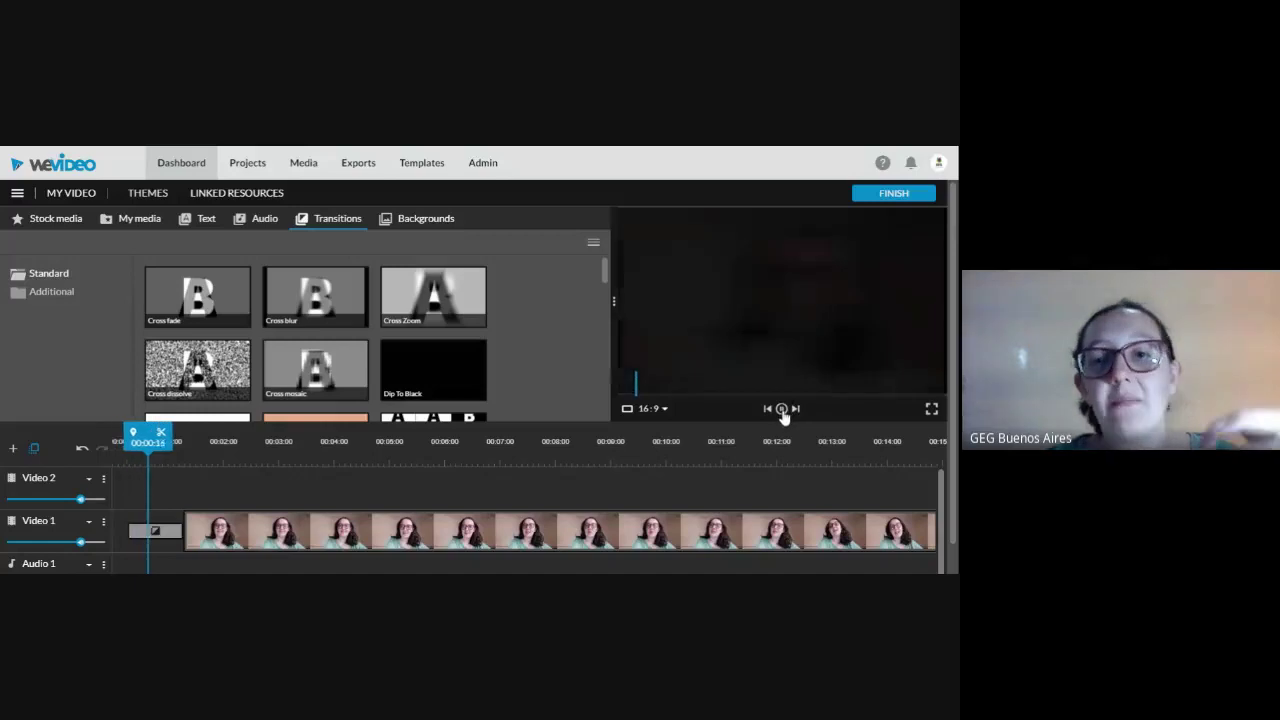
{"action": "left_click", "coordinate": [782, 410]}
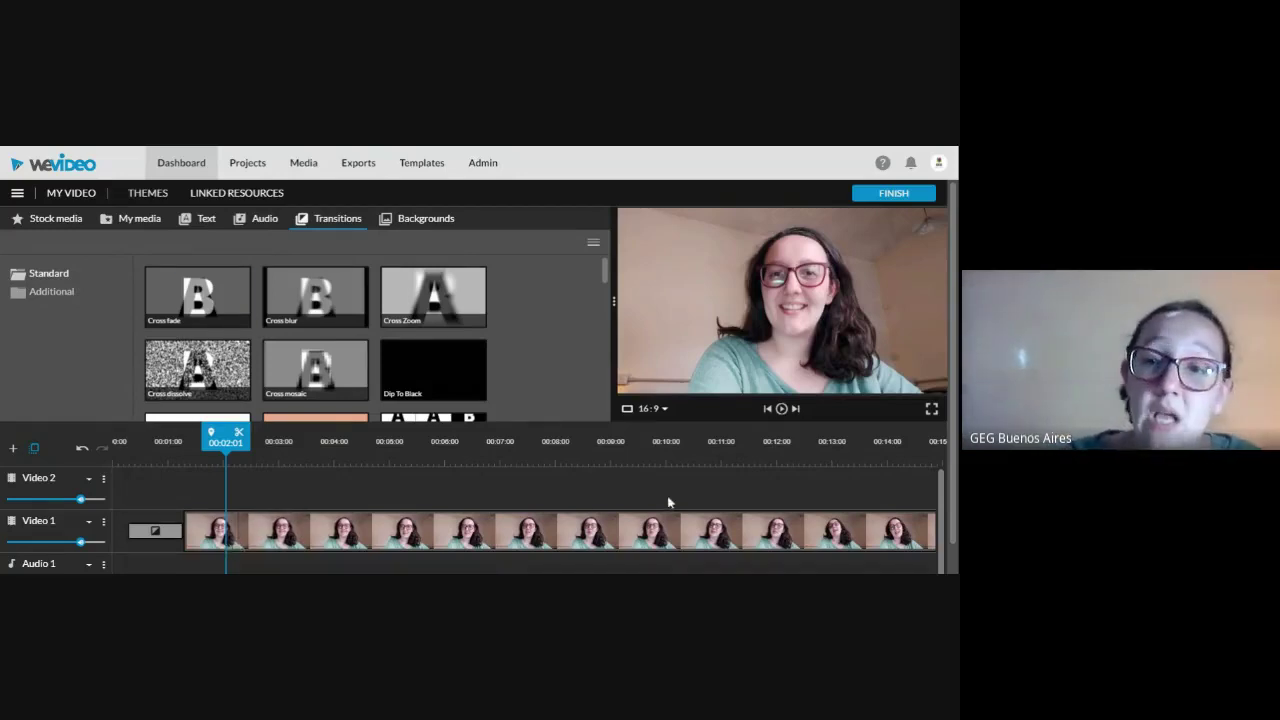
{"action": "scroll", "coordinate": [857, 488], "scroll_direction": "down", "scroll_amount": 1}
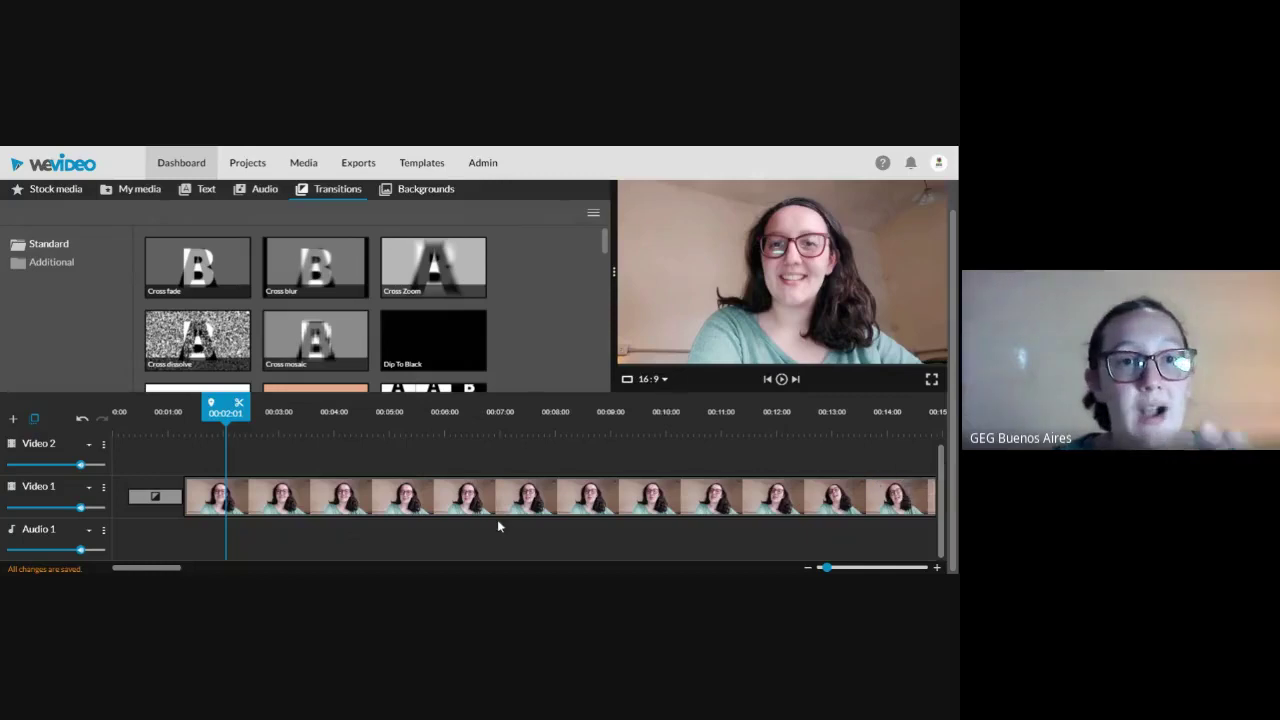
{"action": "left_click_drag", "start_coordinate": [225, 435], "coordinate": [127, 437]}
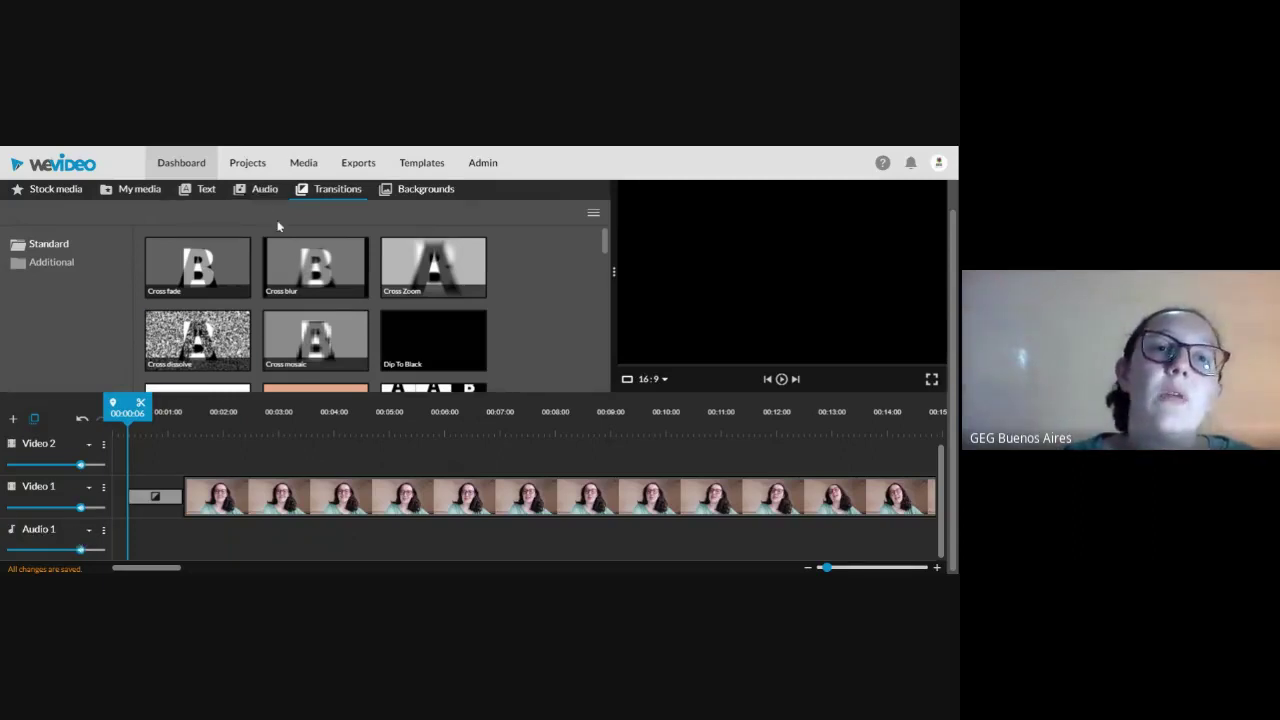
Preview the free music track Inspiration - Mega Music, add it at the start of Audio 1, and play it together with the video
{"action": "left_click", "coordinate": [258, 190]}
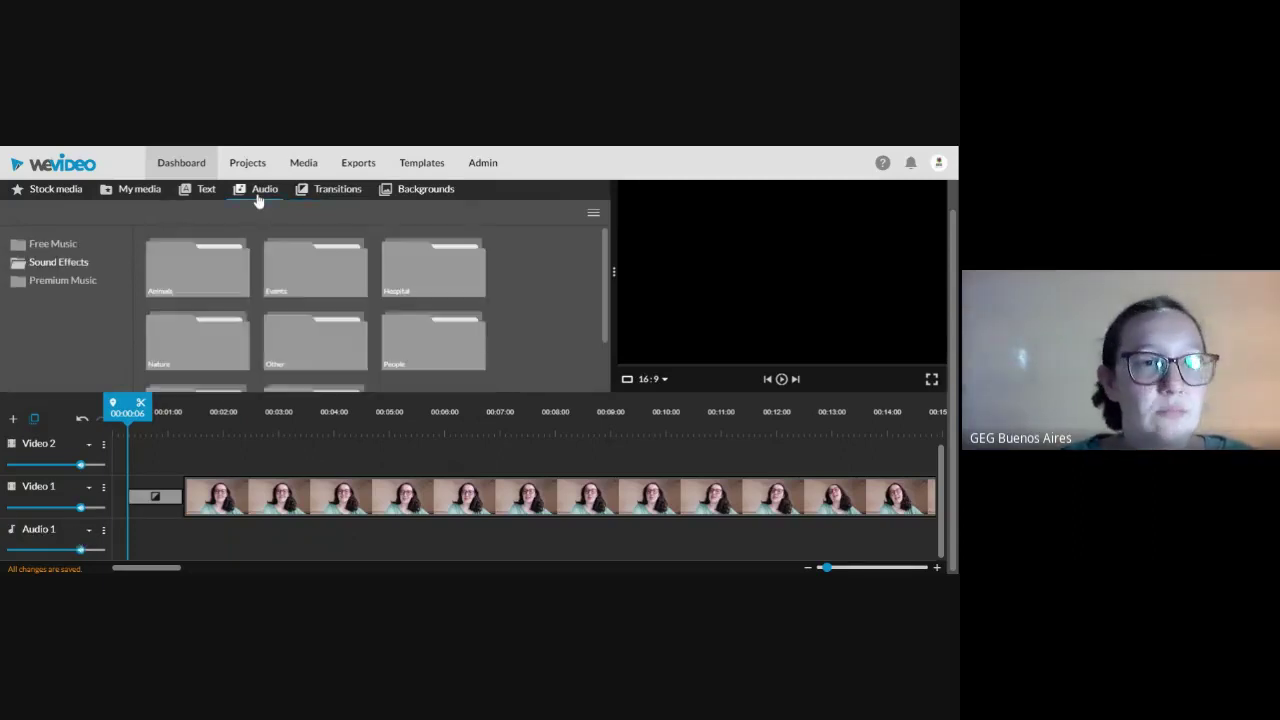
{"action": "left_click", "coordinate": [44, 247]}
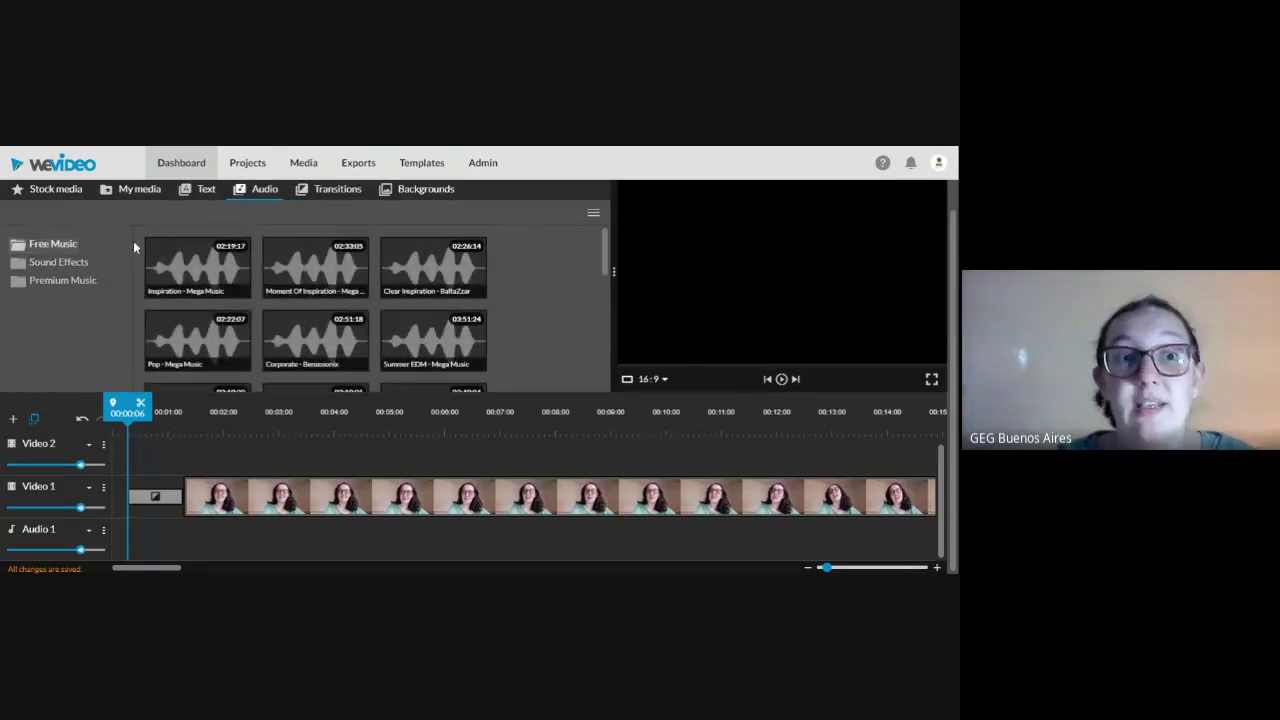
{"action": "left_click", "coordinate": [182, 277]}
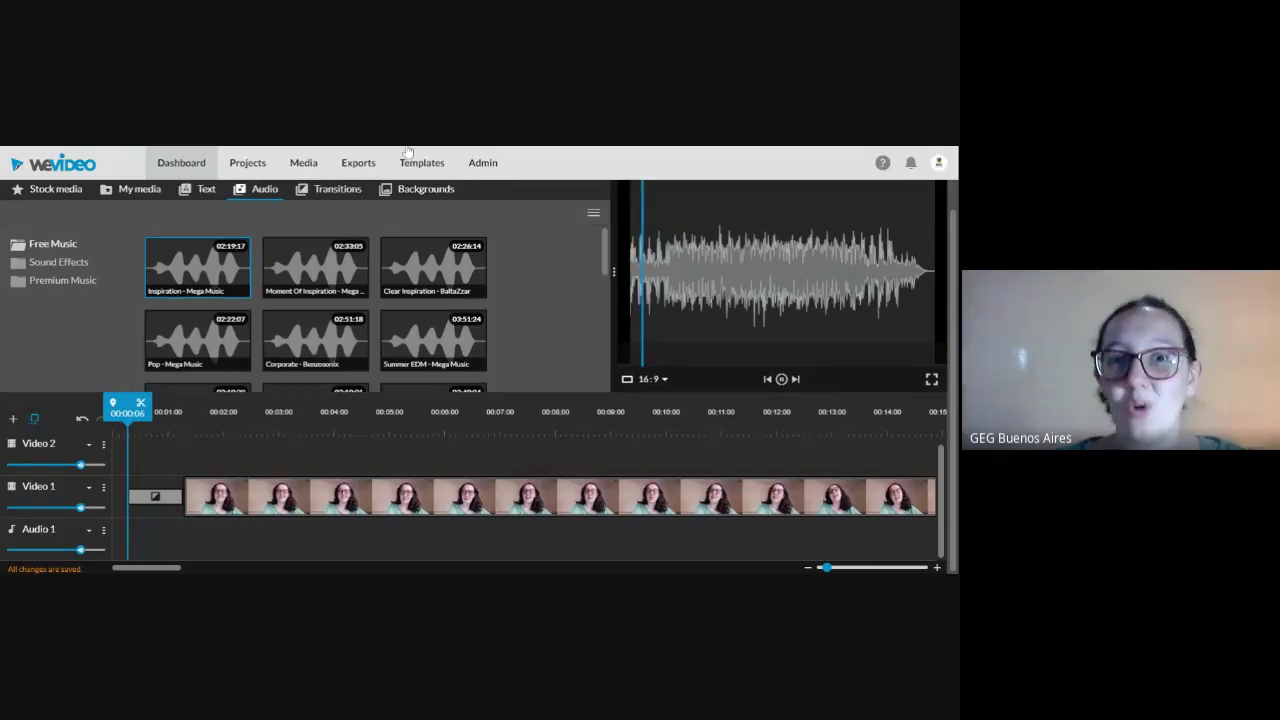
{"action": "left_click", "coordinate": [782, 380]}
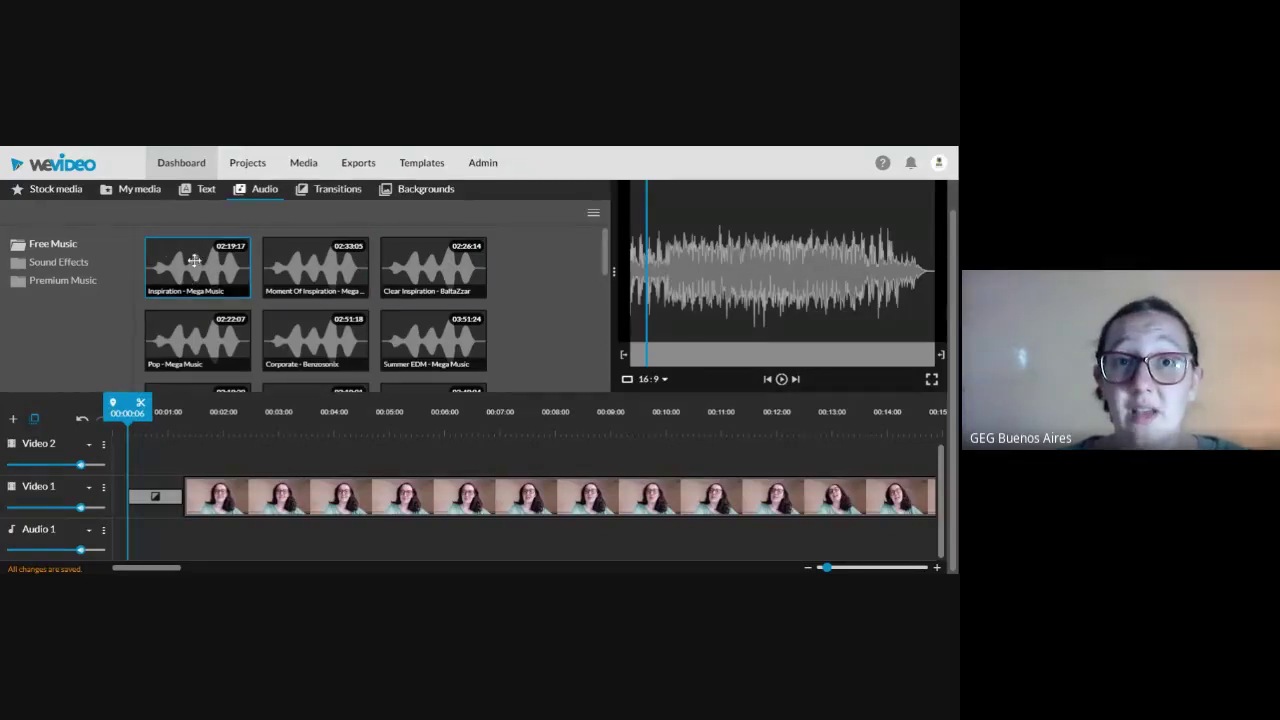
{"action": "left_click_drag", "start_coordinate": [194, 260], "coordinate": [149, 547]}
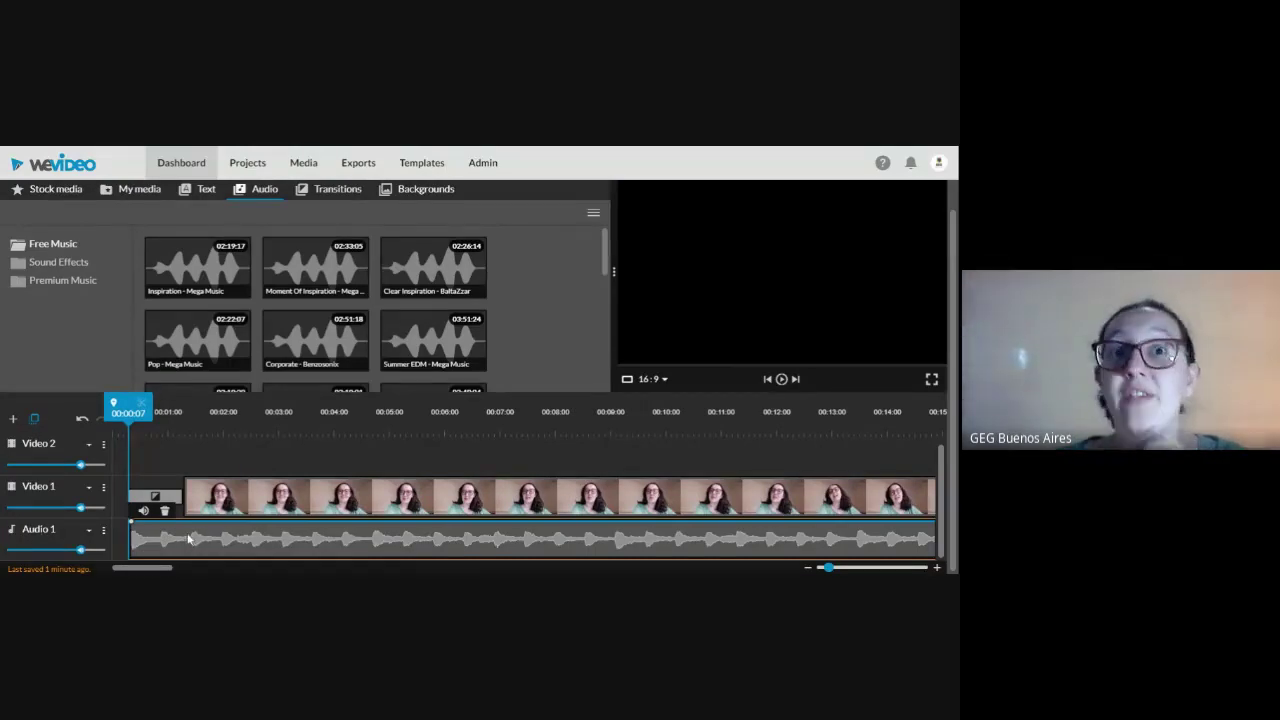
{"action": "left_click", "coordinate": [783, 379]}
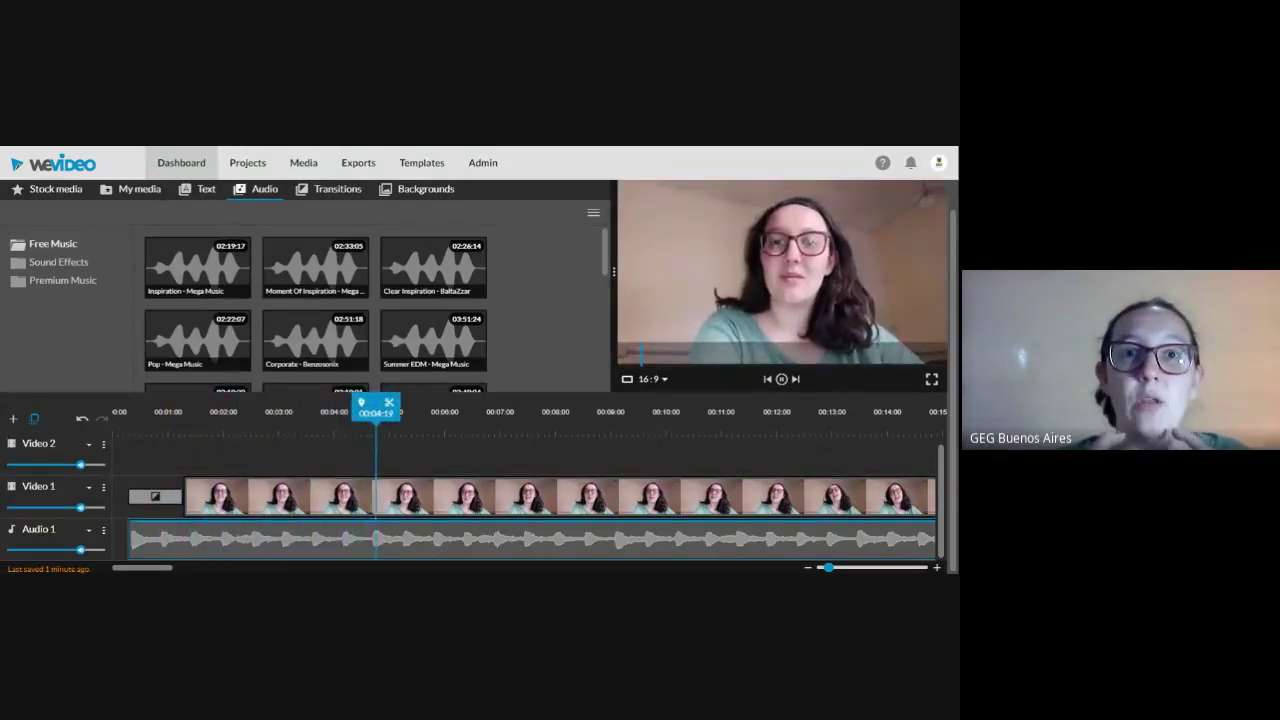
{"action": "left_click", "coordinate": [783, 379]}
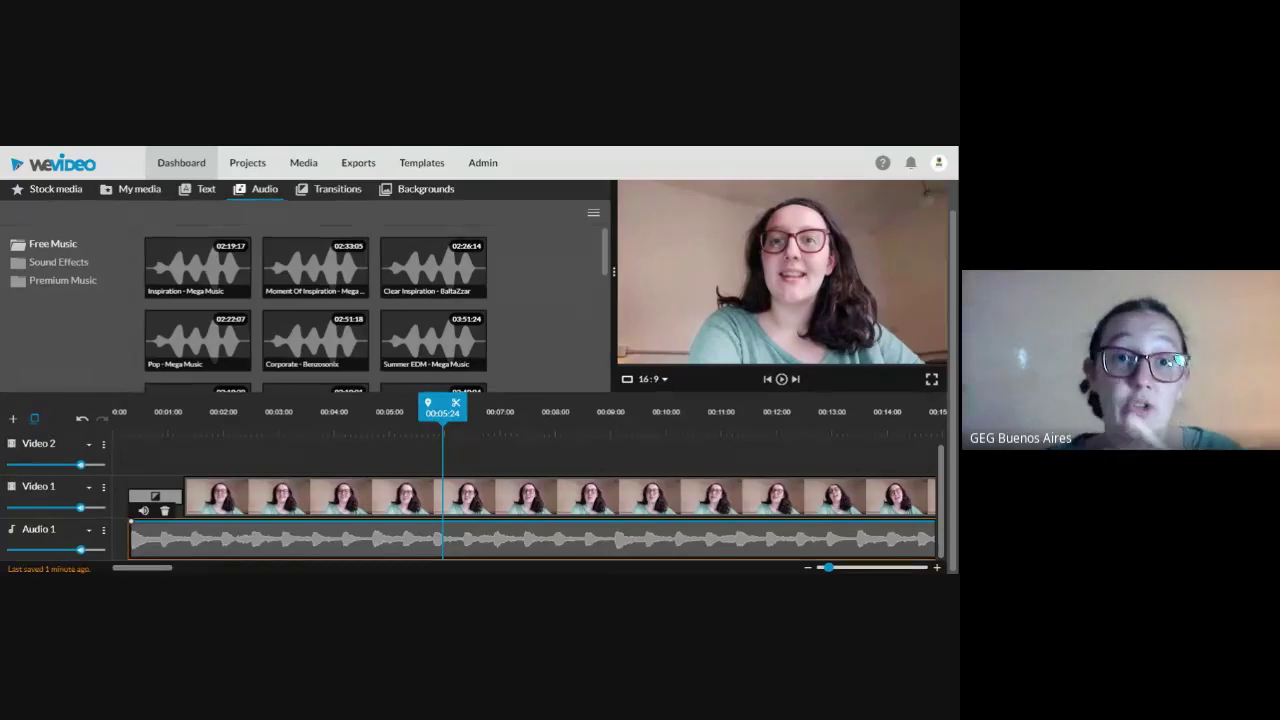
Lower the Audio 1 track volume to 14%, playing the mix from the start to check the balance
{"action": "mouse_move", "coordinate": [78, 550]}
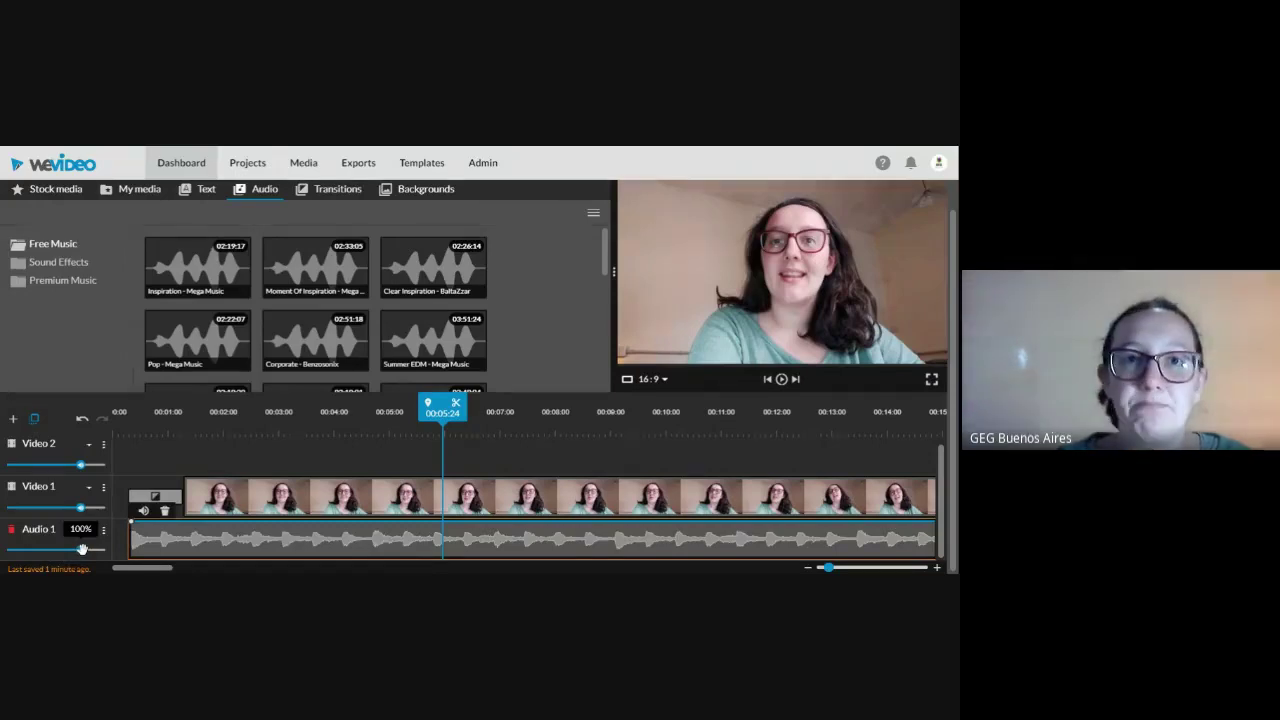
{"action": "left_click_drag", "start_coordinate": [82, 550], "coordinate": [34, 550]}
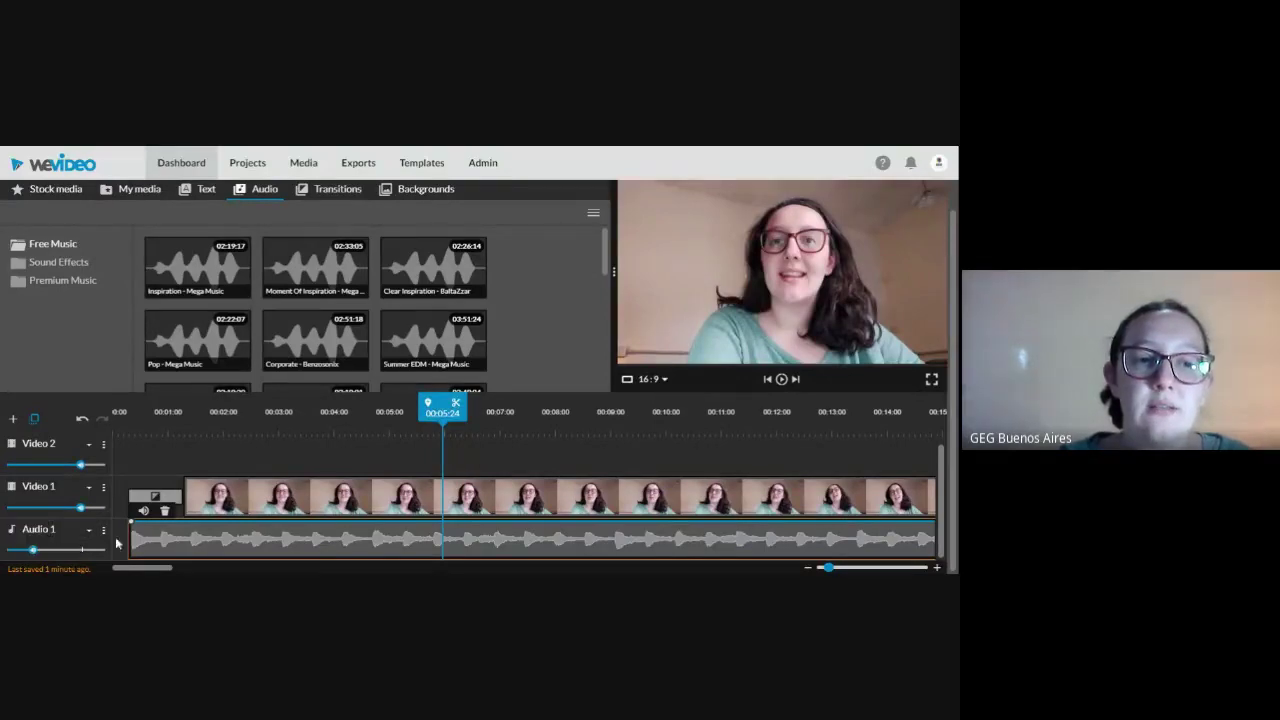
{"action": "left_click_drag", "start_coordinate": [442, 408], "coordinate": [132, 408]}
{"action": "left_click", "coordinate": [783, 380]}
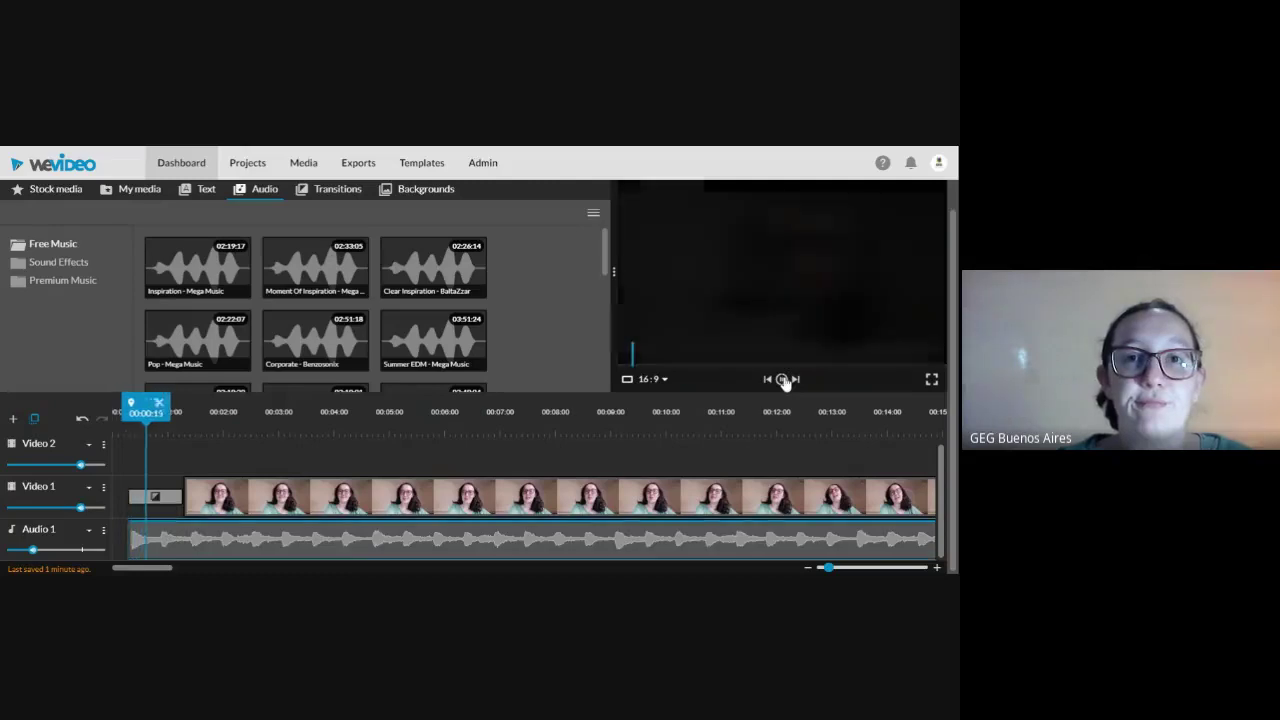
{"action": "mouse_move", "coordinate": [31, 552]}
{"action": "left_click_drag", "start_coordinate": [31, 552], "coordinate": [15, 551]}
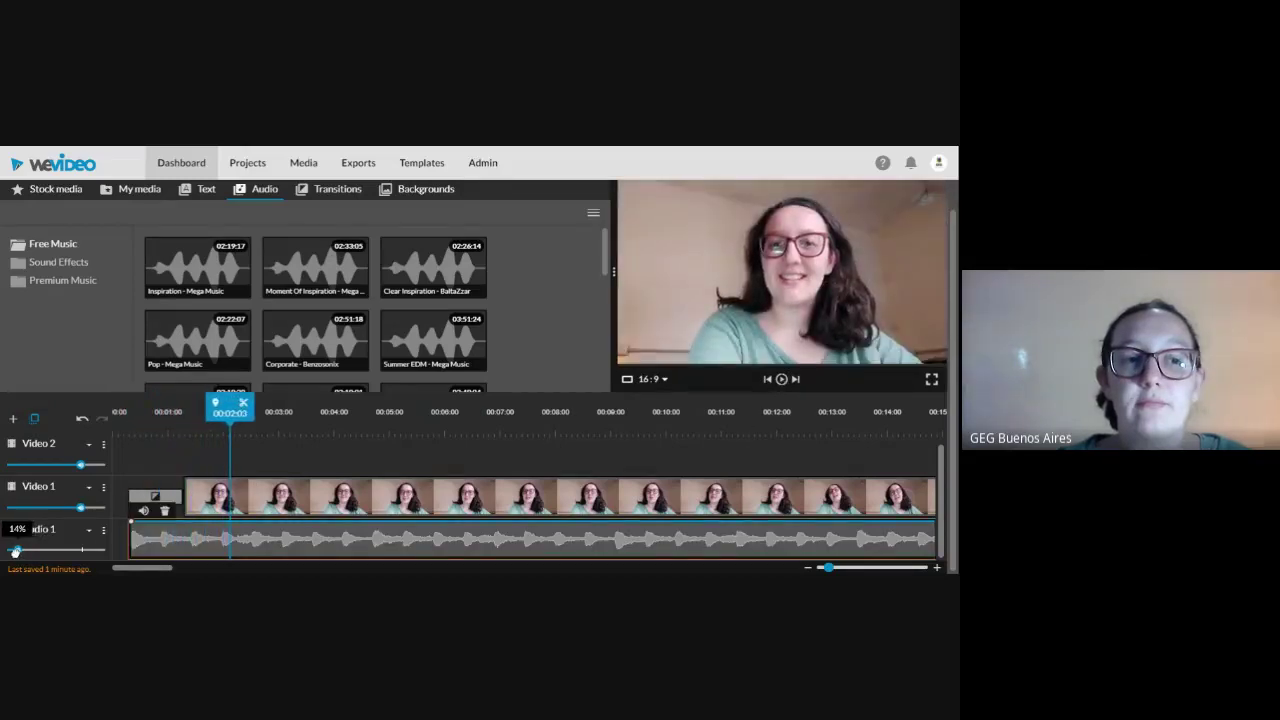
{"action": "left_click", "coordinate": [784, 380]}
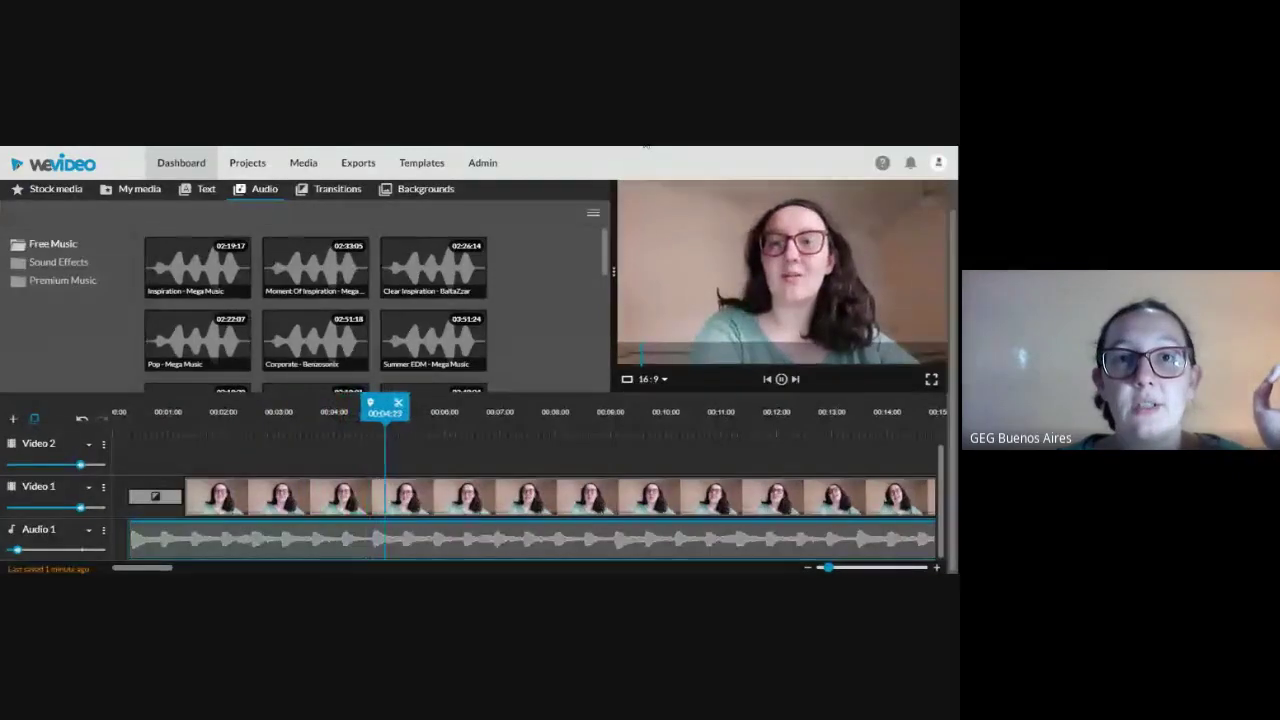
{"action": "left_click", "coordinate": [781, 380]}
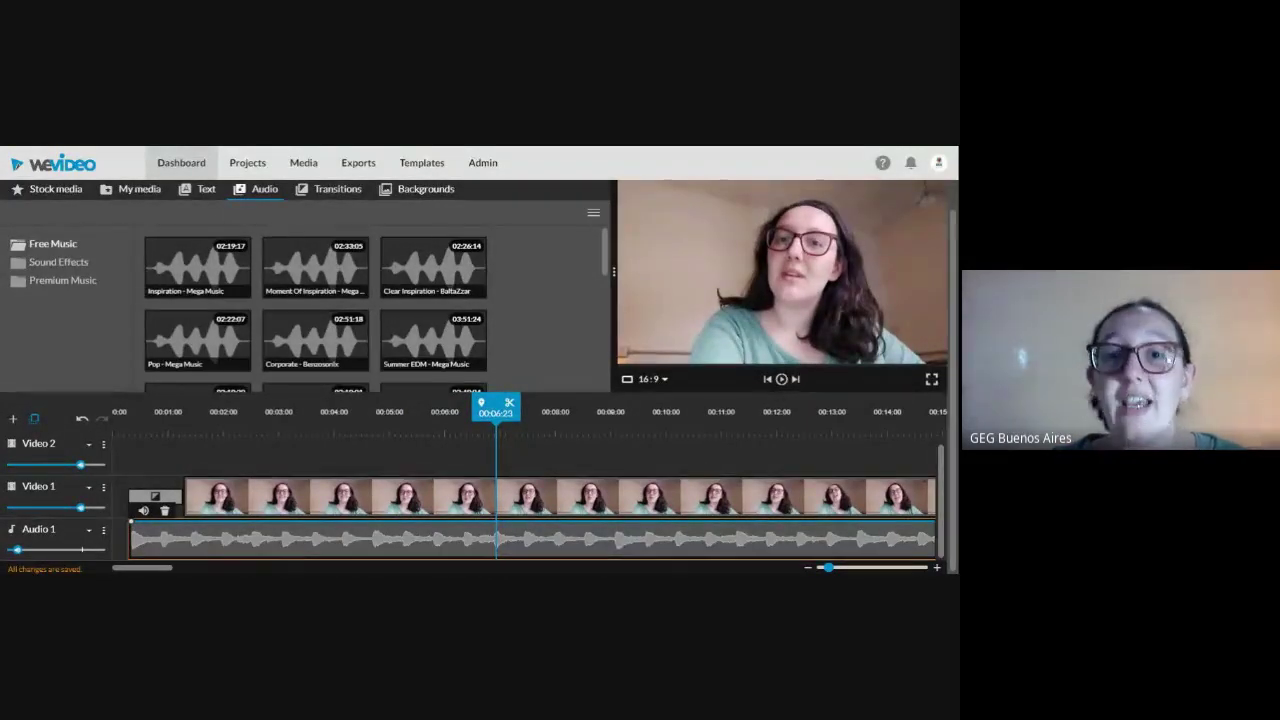
Slightly lower the volume line of the music clip and set the Audio 1 track volume to 97%
{"action": "mouse_move", "coordinate": [79, 511]}
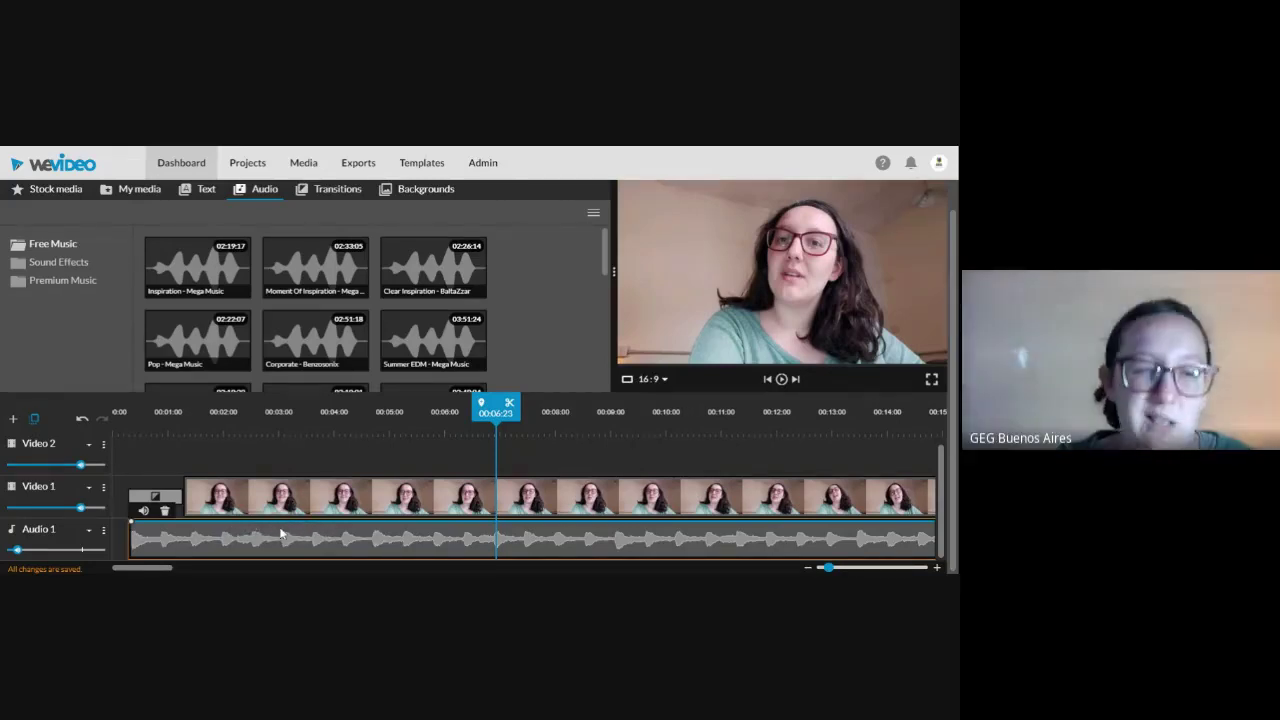
{"action": "left_click_drag", "start_coordinate": [131, 523], "coordinate": [175, 537]}
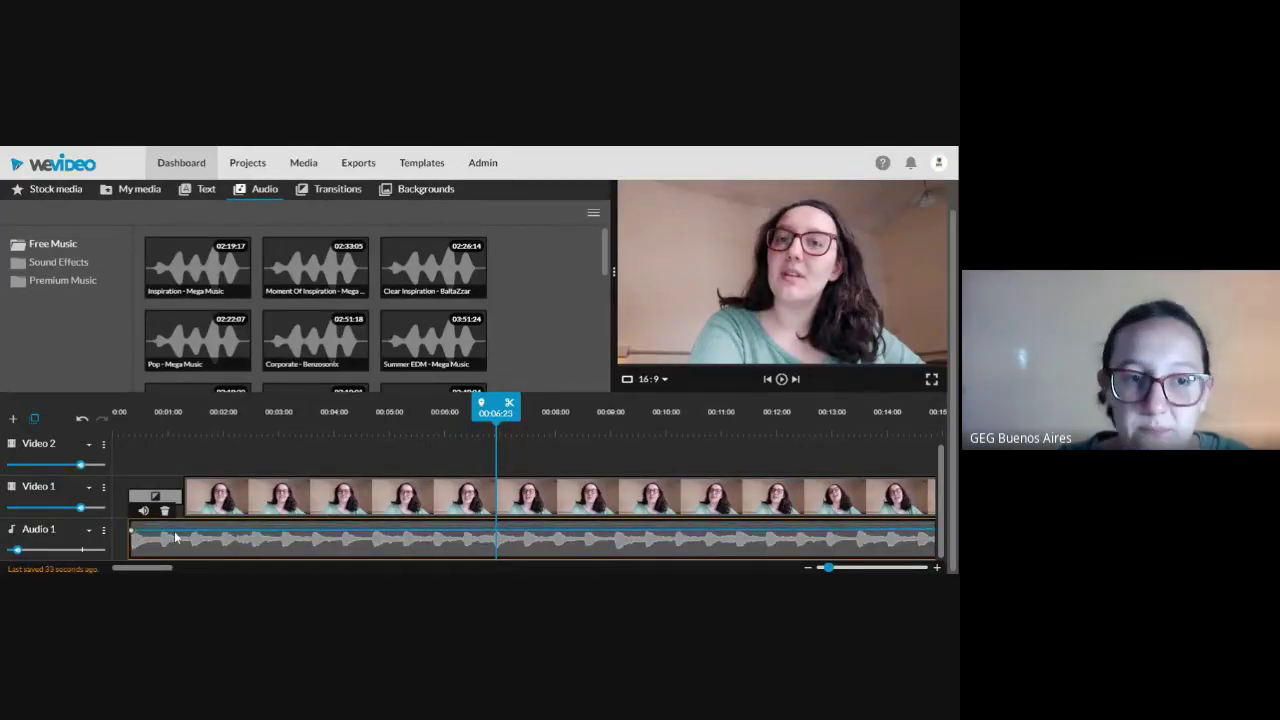
{"action": "left_click", "coordinate": [50, 550]}
{"action": "left_click_drag", "start_coordinate": [48, 550], "coordinate": [80, 551]}
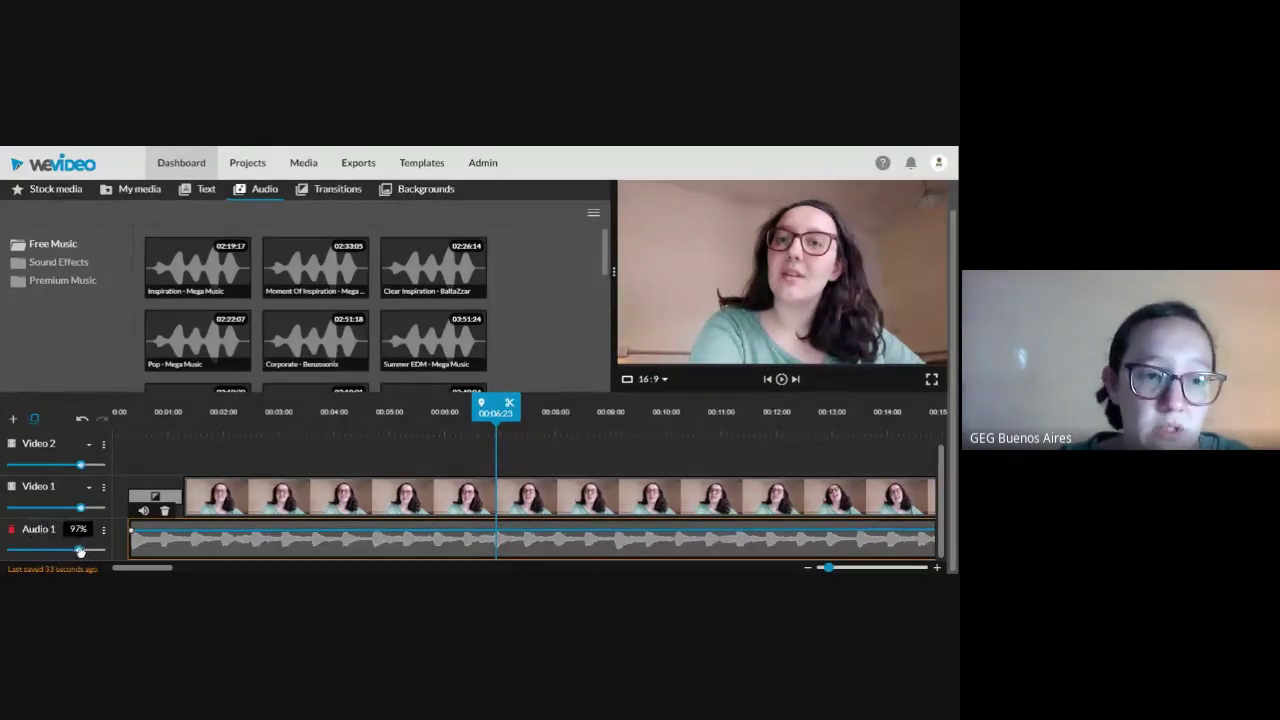
Shape the music clip's volume line with a dip just after 00:02:00, a peak at 00:05:00, and a 43% point just before 00:09:00
{"action": "left_click_drag", "start_coordinate": [152, 532], "coordinate": [152, 548]}
{"action": "left_click_drag", "start_coordinate": [401, 547], "coordinate": [390, 528]}
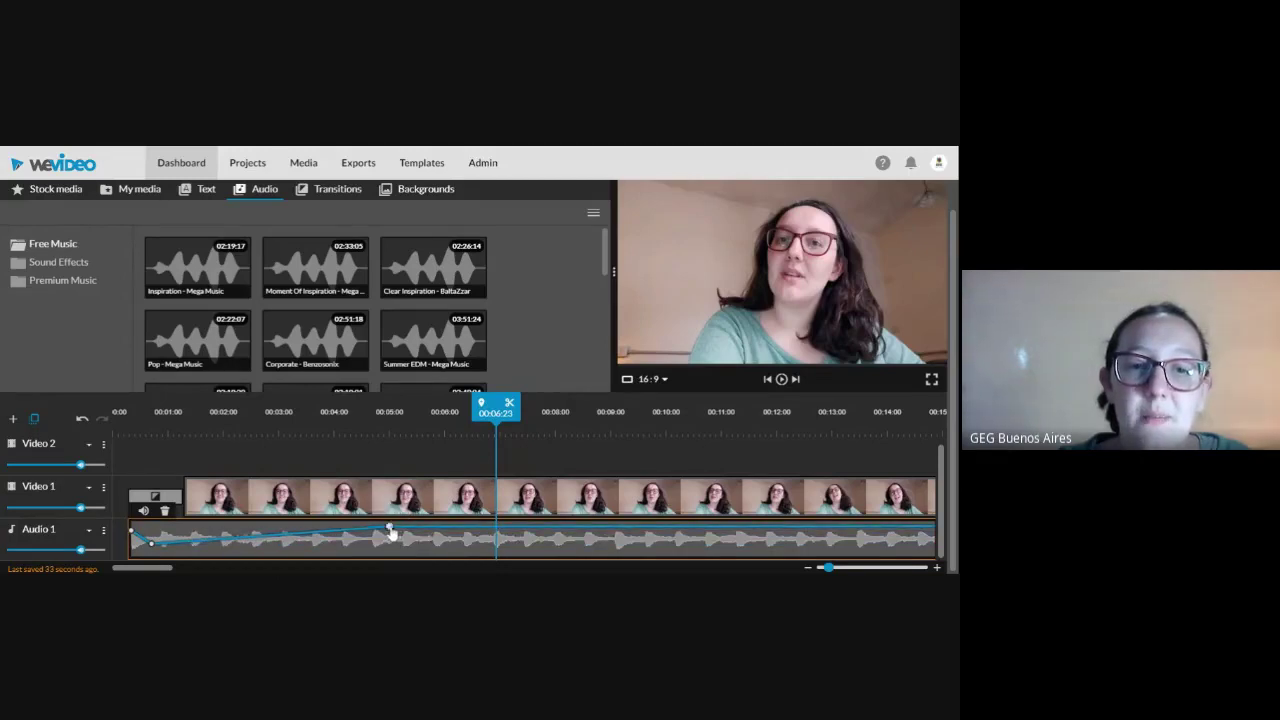
{"action": "left_click_drag", "start_coordinate": [606, 531], "coordinate": [603, 544]}
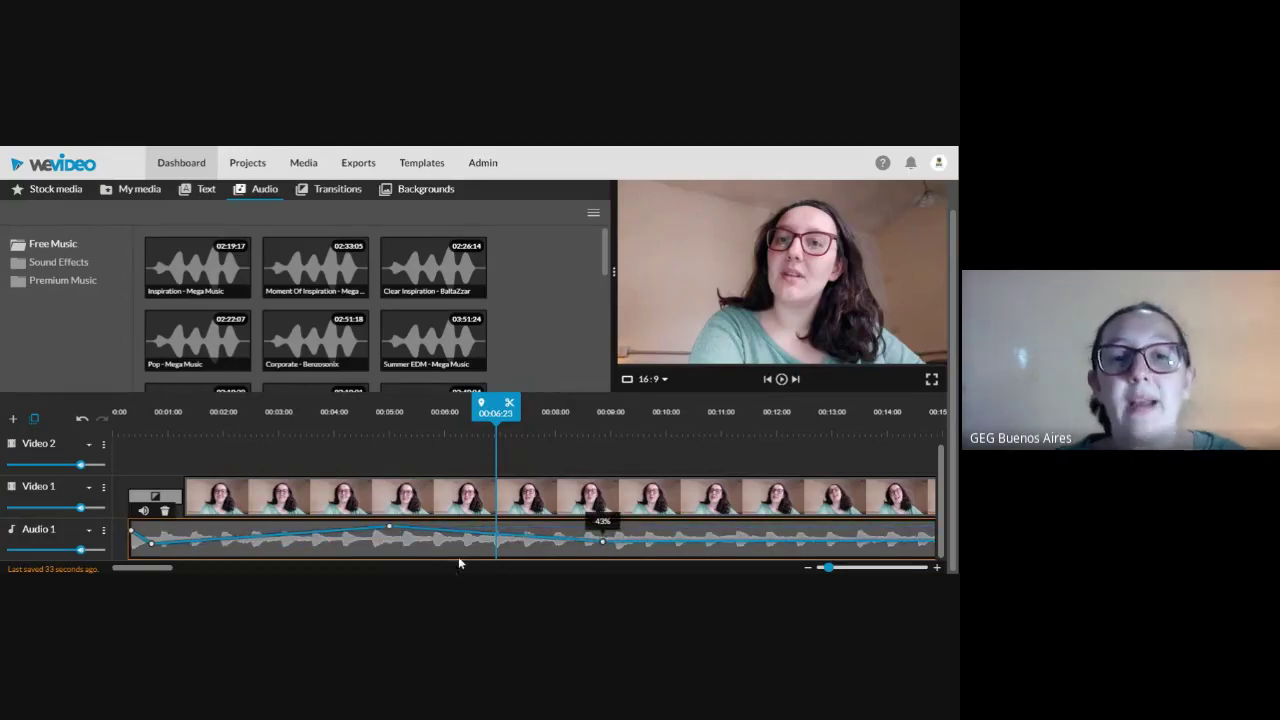
{"action": "left_click", "coordinate": [166, 440]}
{"action": "left_click", "coordinate": [133, 439]}
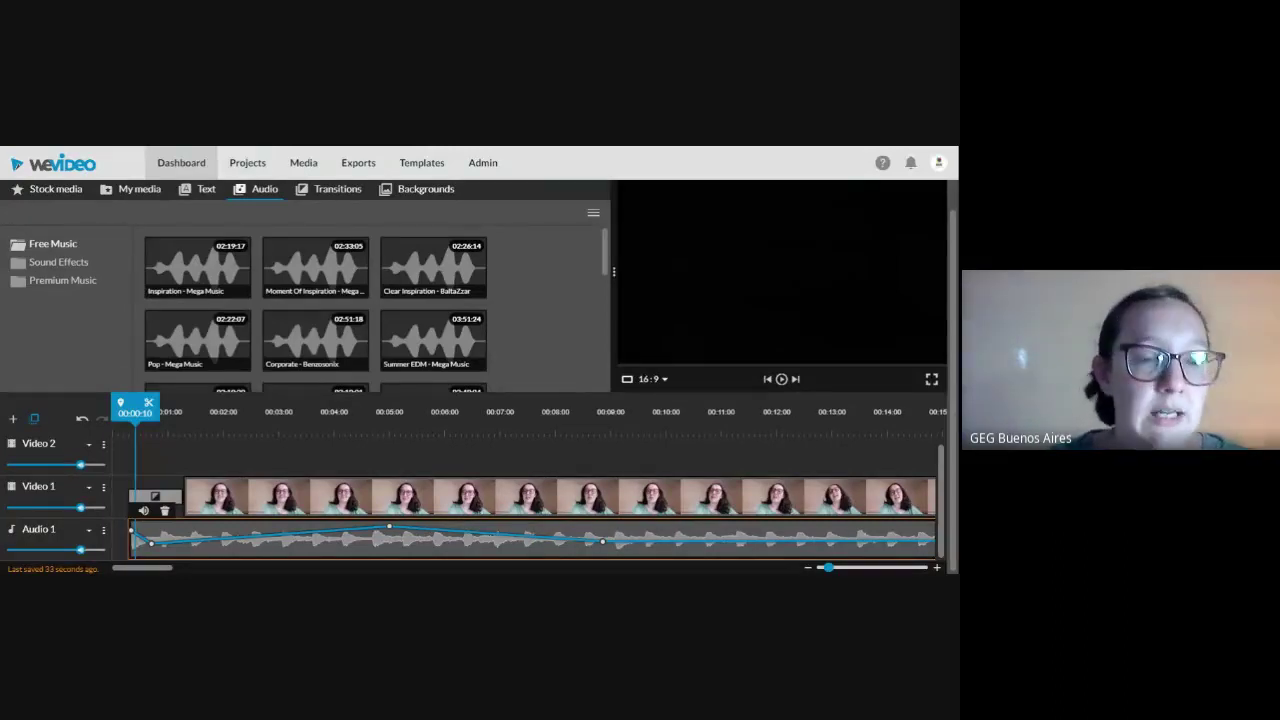
{"action": "left_click_drag", "start_coordinate": [135, 407], "coordinate": [126, 407]}
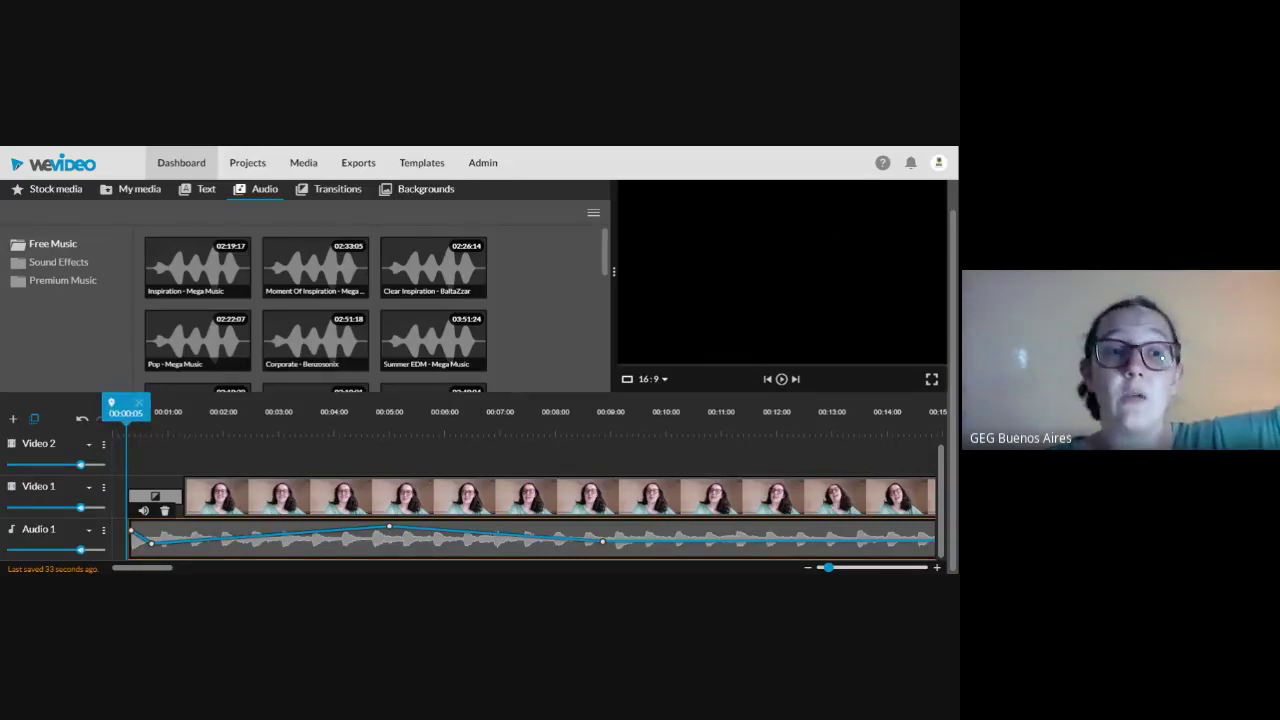
{"action": "left_click_drag", "start_coordinate": [152, 550], "coordinate": [237, 549]}
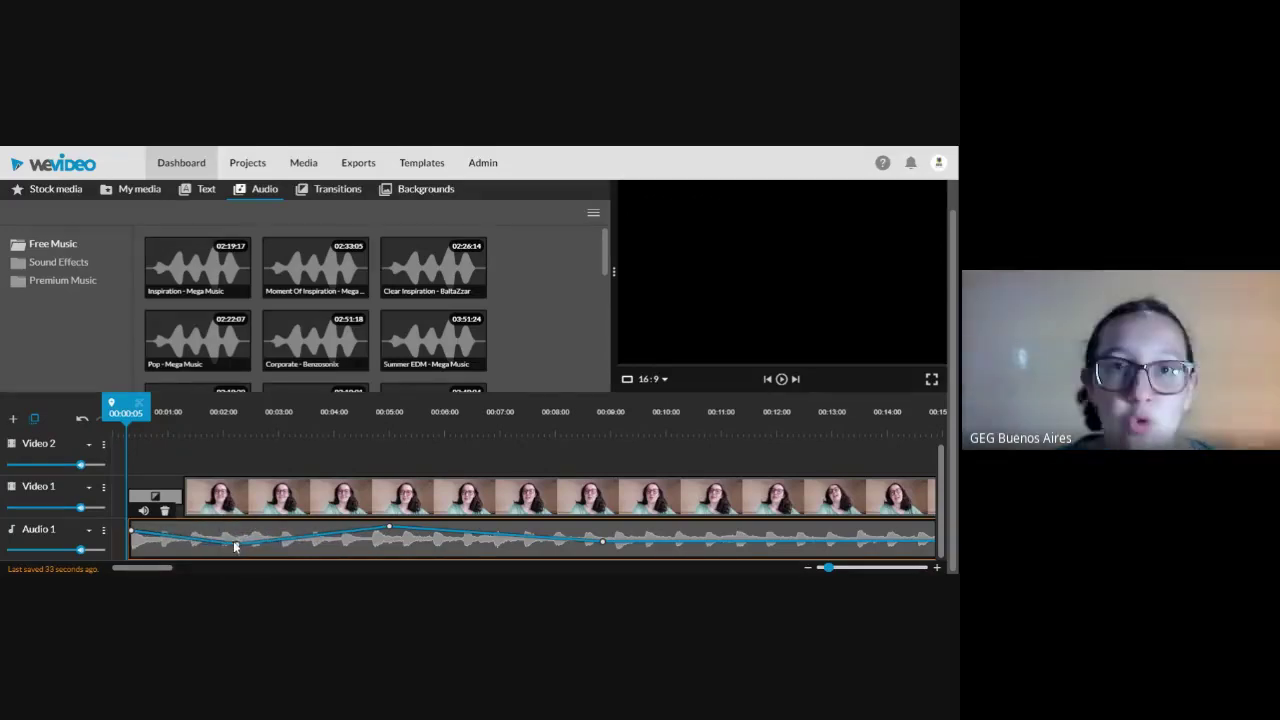
Play the video with the adjusted music volume from 00:00:05, and return the playhead to 00:00:03
{"action": "left_click", "coordinate": [781, 381]}
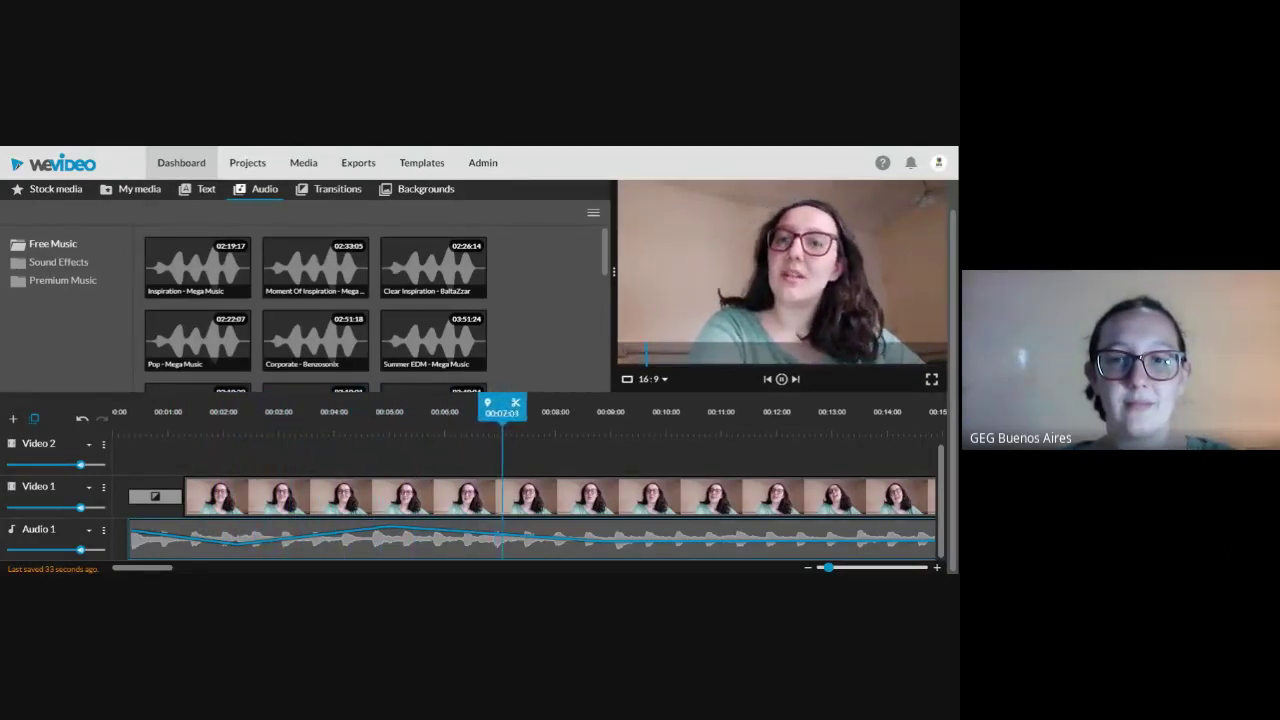
{"action": "key", "text": "space"}
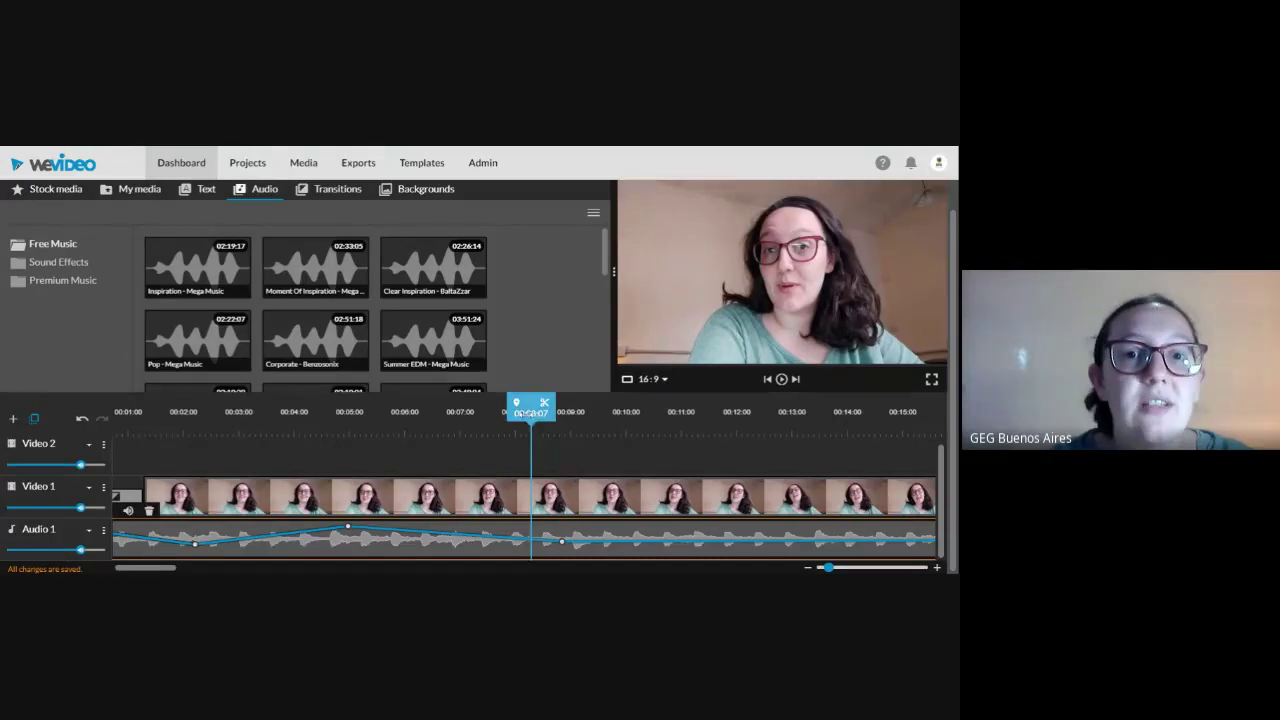
{"action": "left_click_drag", "start_coordinate": [530, 408], "coordinate": [120, 410]}
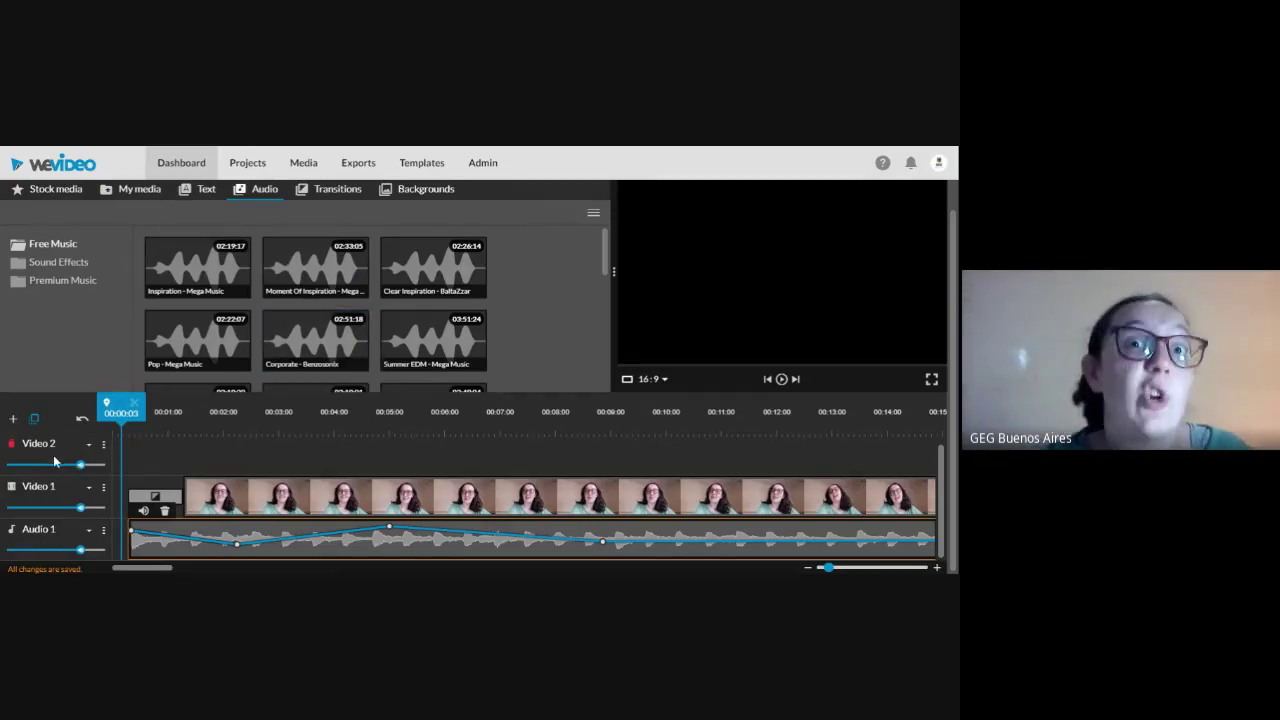
Set the playhead to 00:02:02 on the Video 1 clip, browse the Static, Callouts and Motion texts, and preview Peppermint - Lower third
{"action": "left_click", "coordinate": [203, 191]}
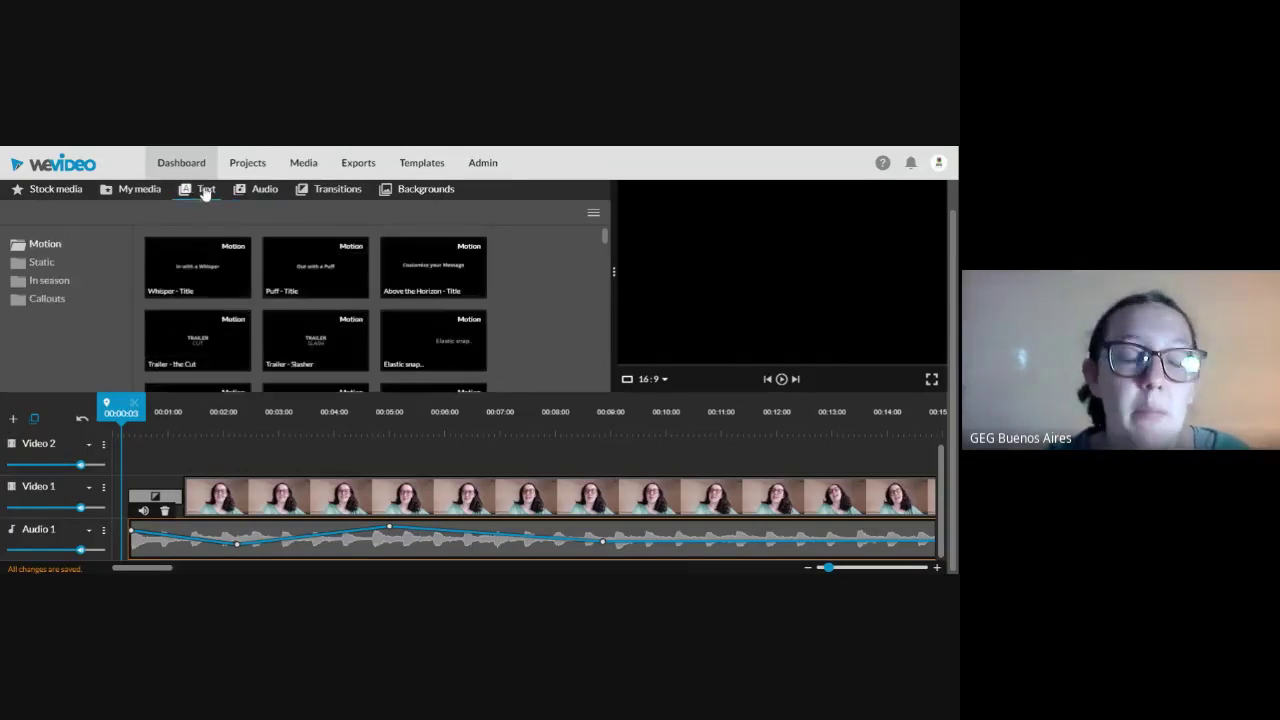
{"action": "left_click", "coordinate": [230, 481]}
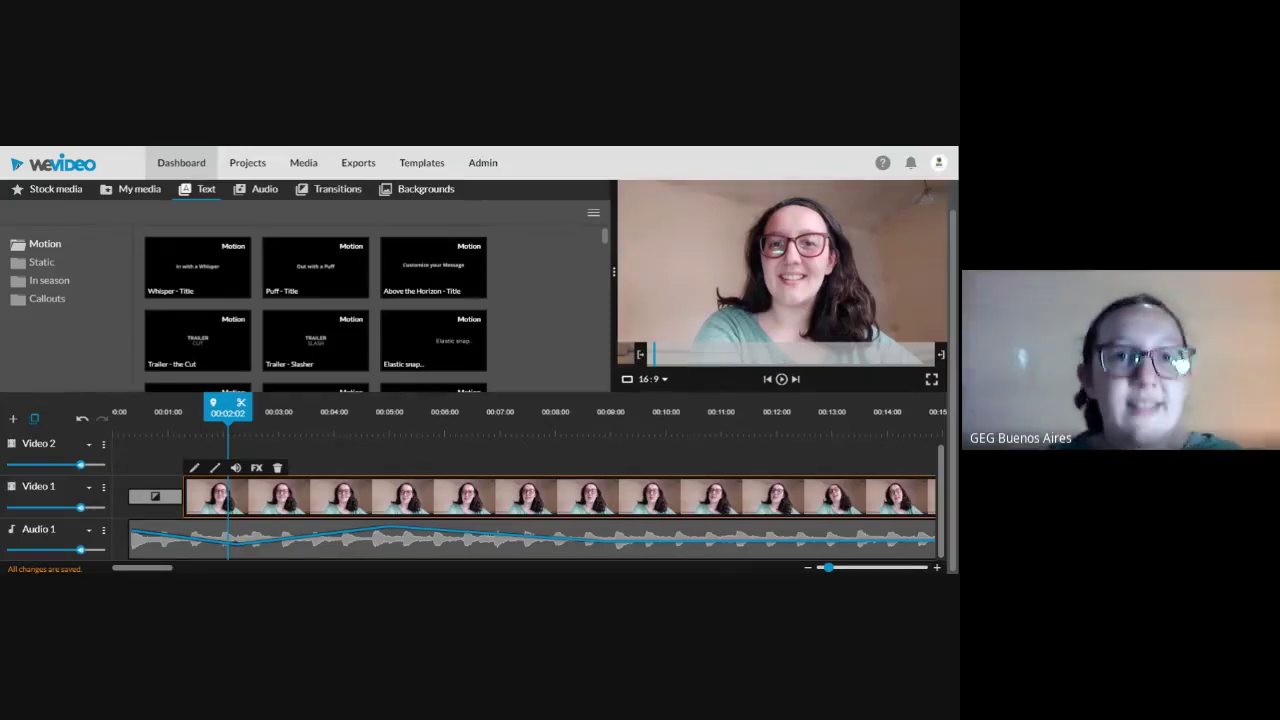
{"action": "left_click", "coordinate": [44, 263]}
{"action": "left_click", "coordinate": [50, 298]}
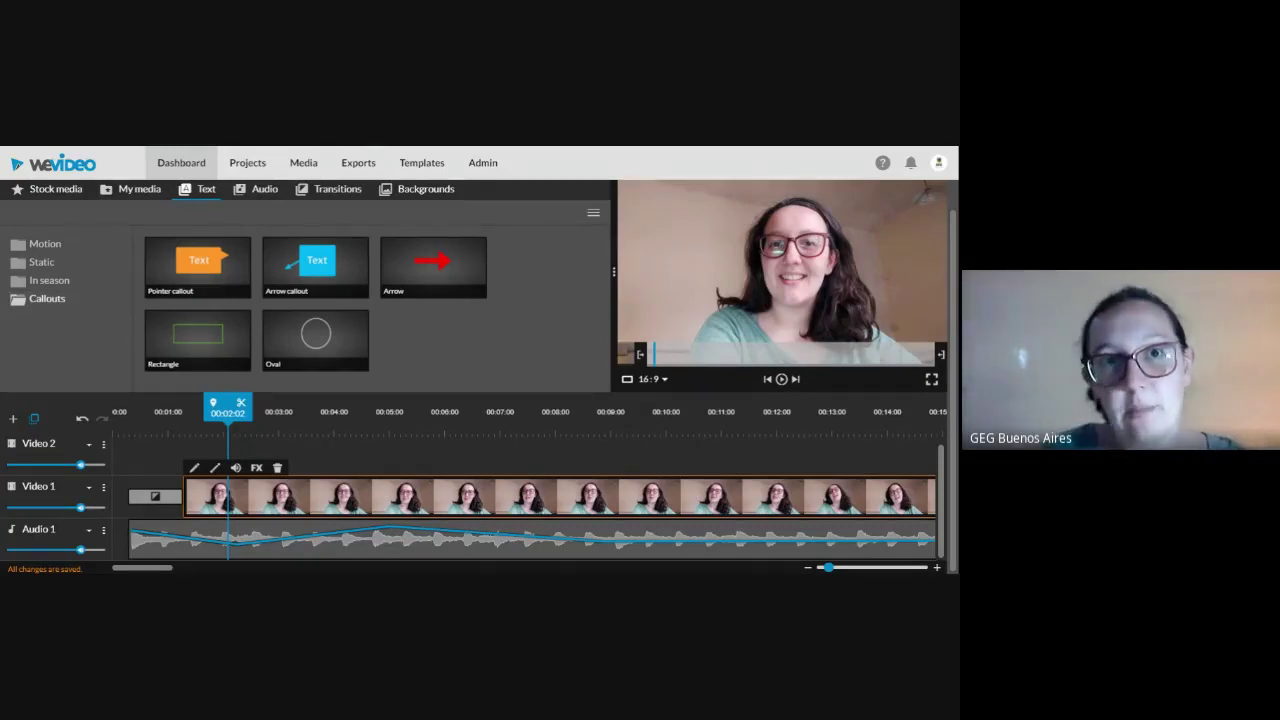
{"action": "left_click", "coordinate": [55, 243]}
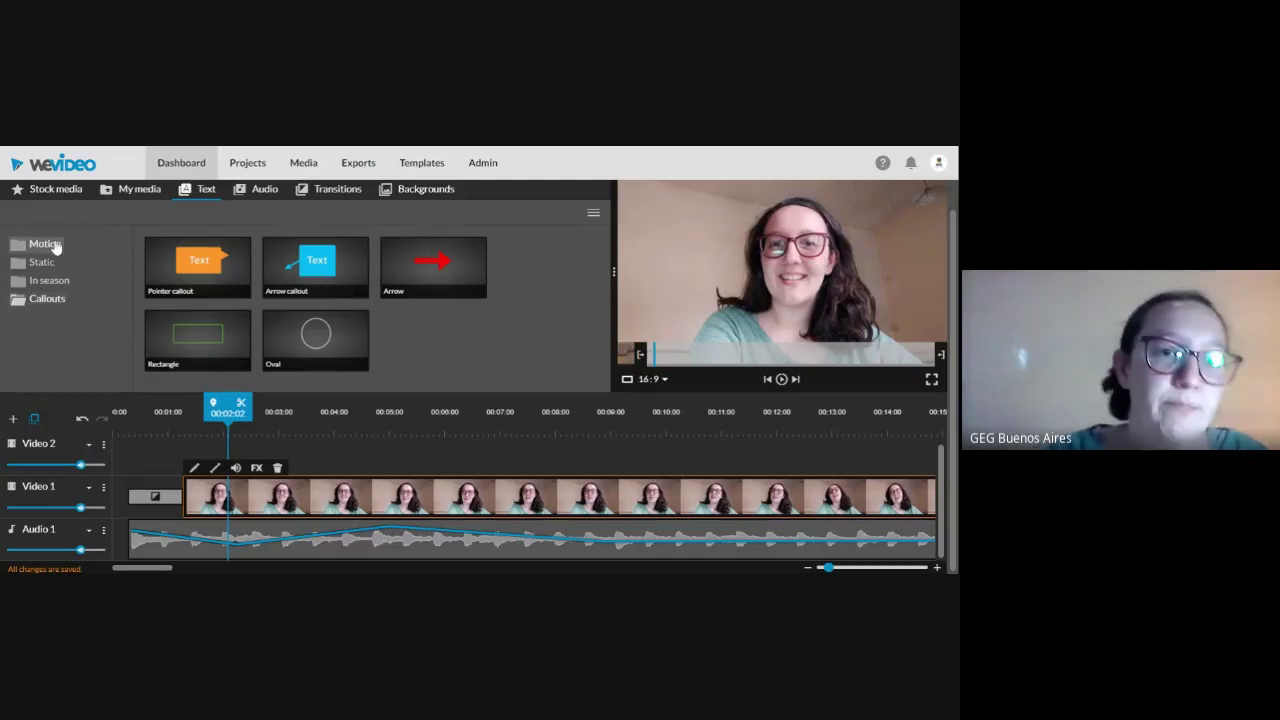
{"action": "scroll", "coordinate": [320, 300], "scroll_direction": "down", "scroll_amount": 1}
{"action": "scroll", "coordinate": [343, 312], "scroll_direction": "down", "scroll_amount": 5}
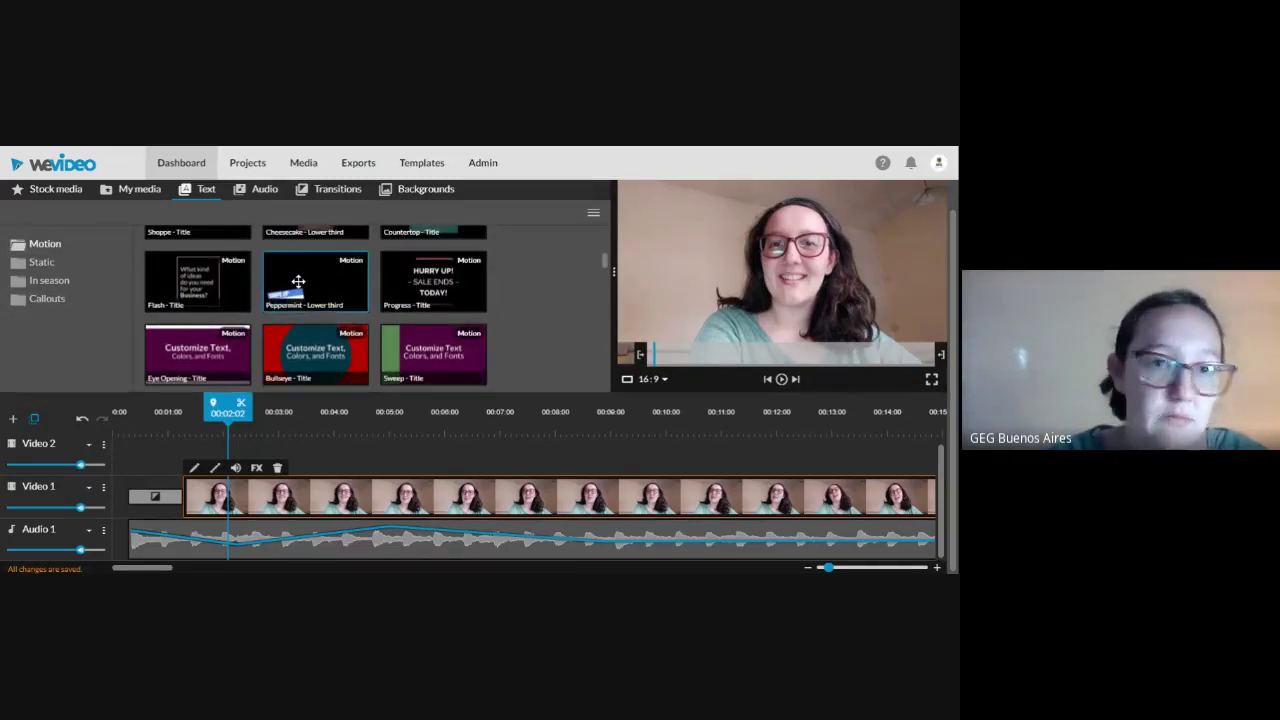
{"action": "left_click", "coordinate": [298, 282]}
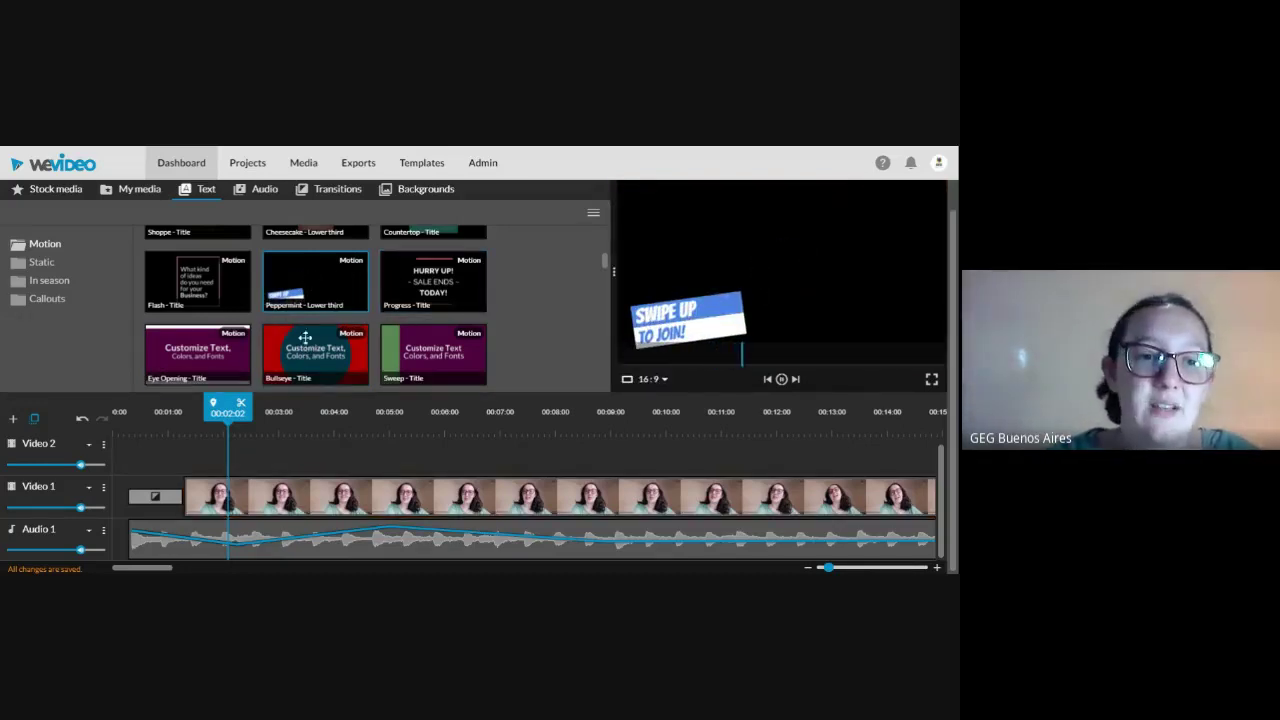
Add the Peppermint - Lower third to Video 2 at 00:01:24 with the texts "Hola" and "Como estan", and save the changes
{"action": "left_click_drag", "start_coordinate": [337, 303], "coordinate": [245, 452]}
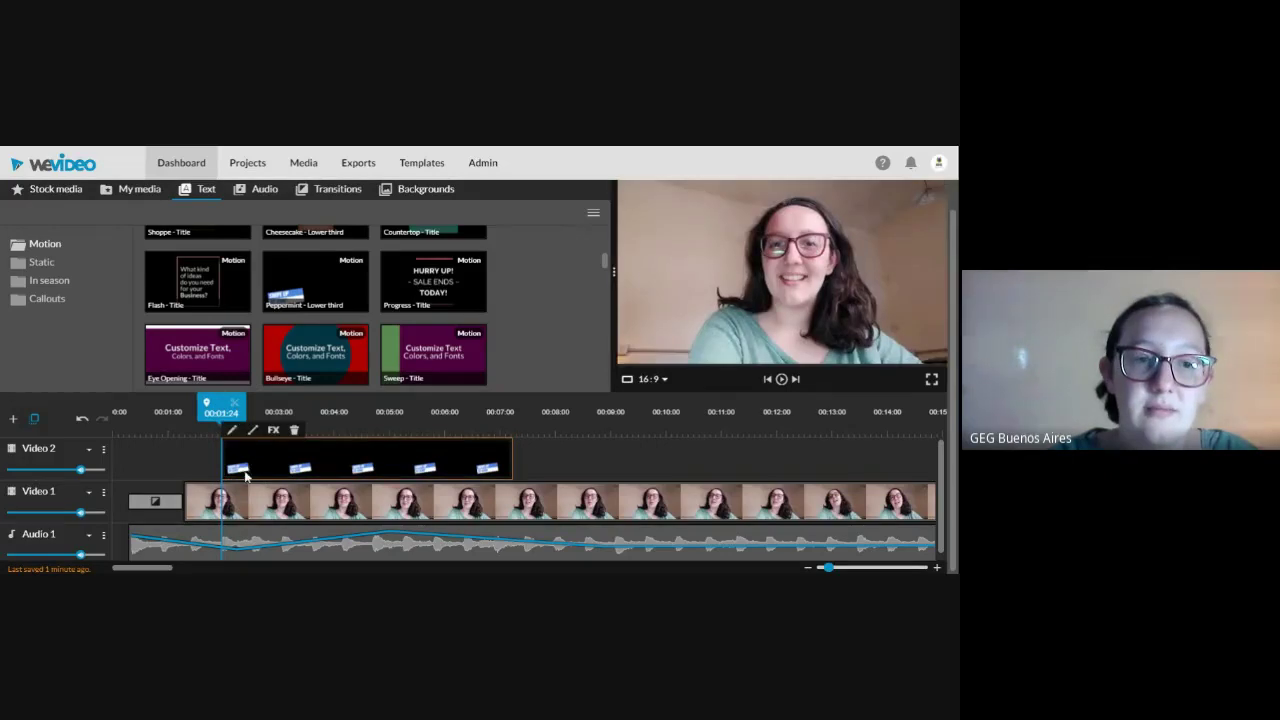
{"action": "double_click", "coordinate": [245, 468]}
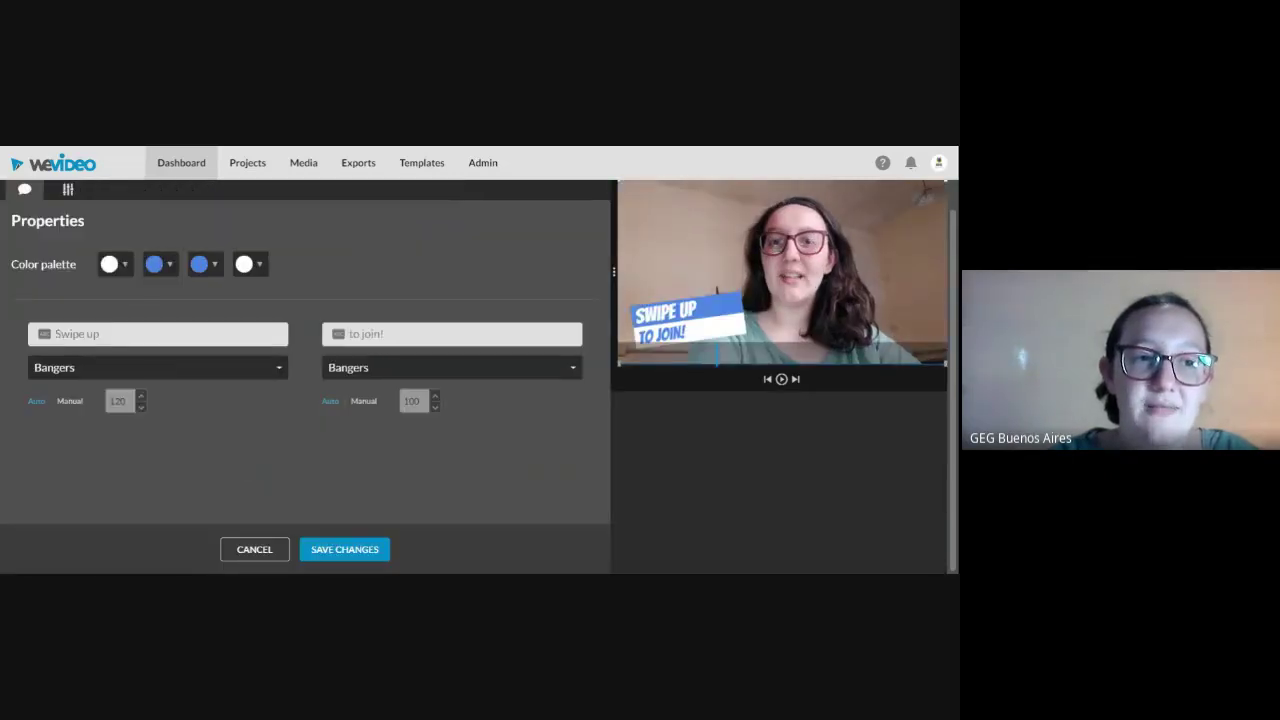
{"action": "left_click", "coordinate": [150, 330]}
{"action": "type", "text": "Hola"}
{"action": "key", "text": "Tab"}
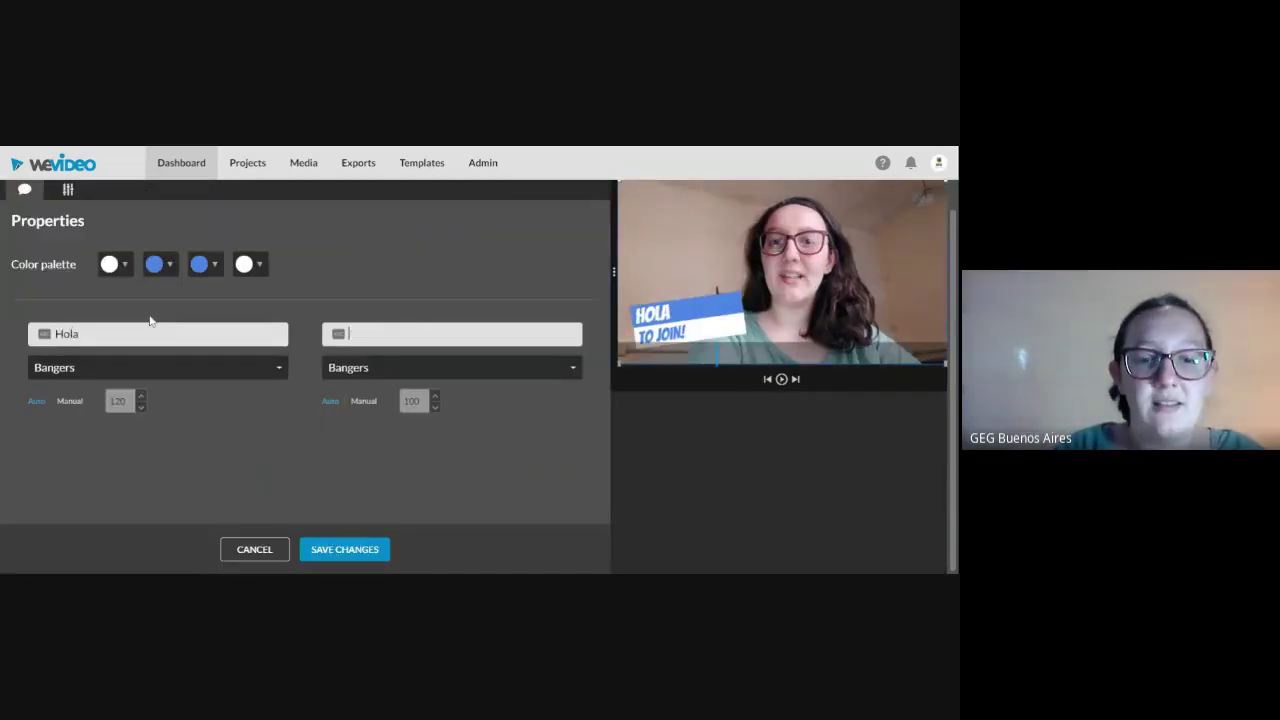
{"action": "type", "text": "Como estr"}
{"action": "key", "text": "BackSpace"}
{"action": "type", "text": "an"}
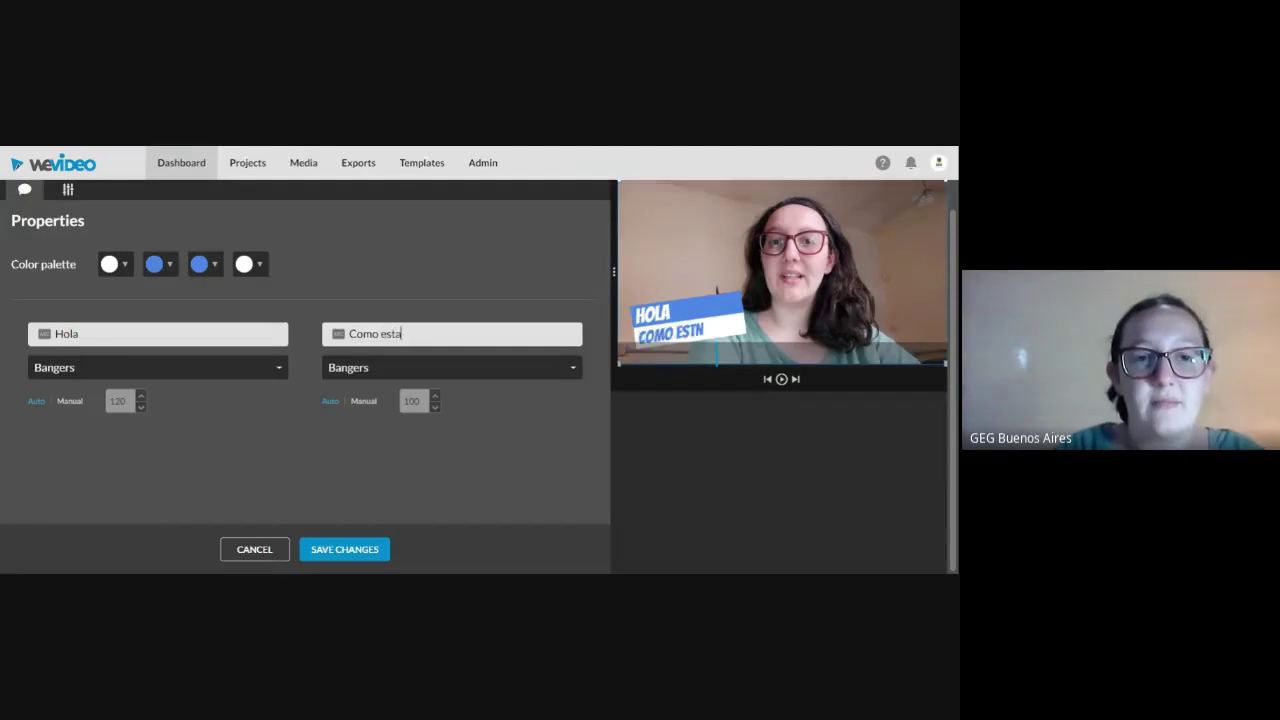
{"action": "left_click", "coordinate": [344, 549]}
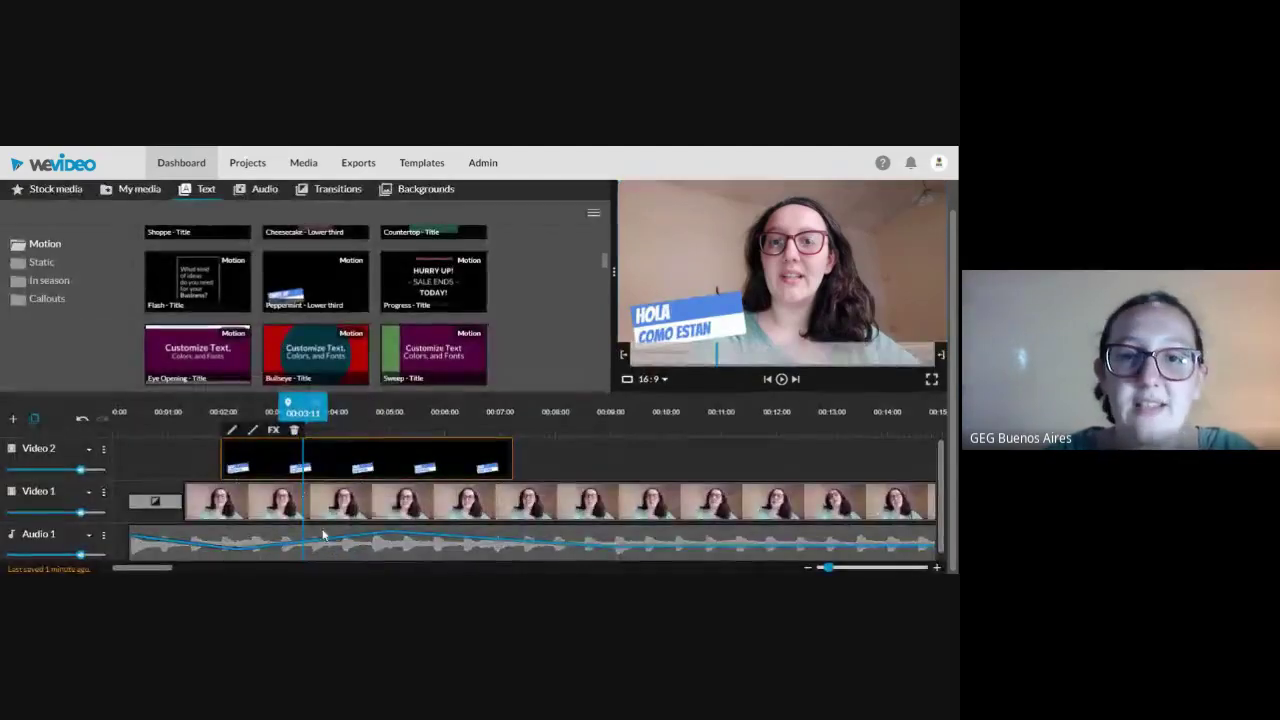
Preview Peppermint - Lower third again and move its clip on Video 2 to start at 00:02:00
{"action": "left_click", "coordinate": [306, 283]}
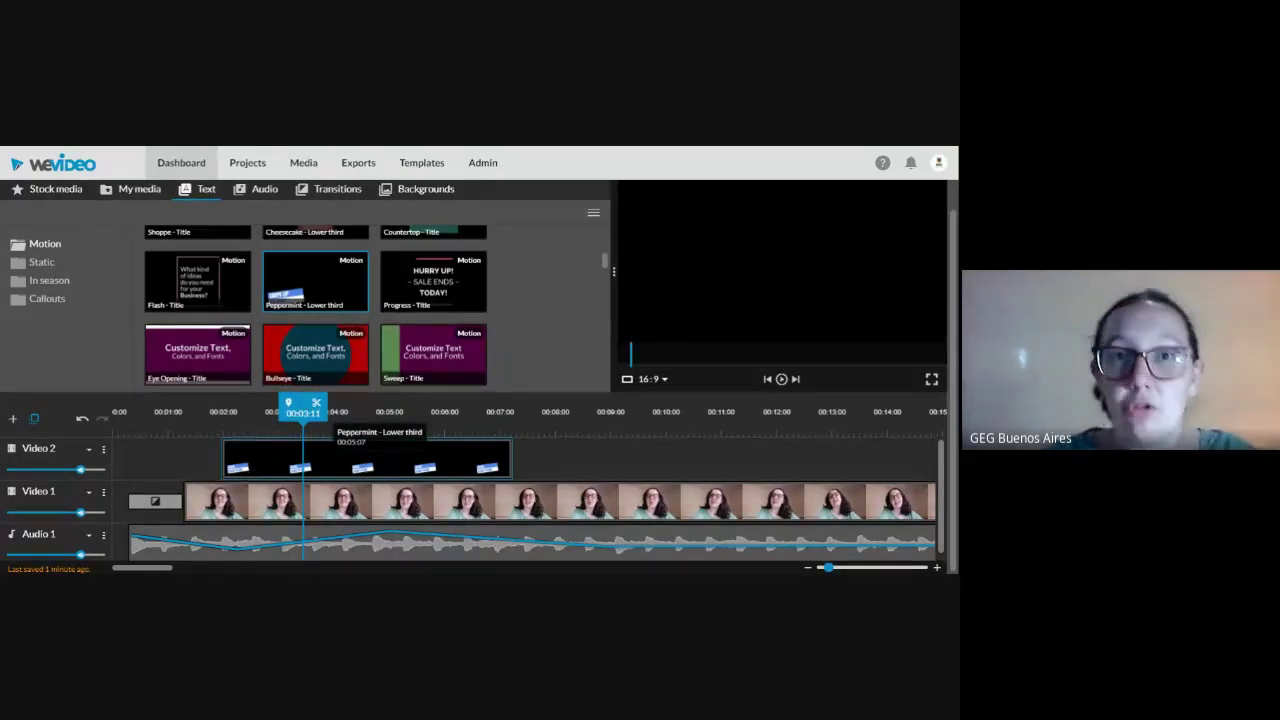
{"action": "left_click_drag", "start_coordinate": [254, 472], "coordinate": [271, 452]}
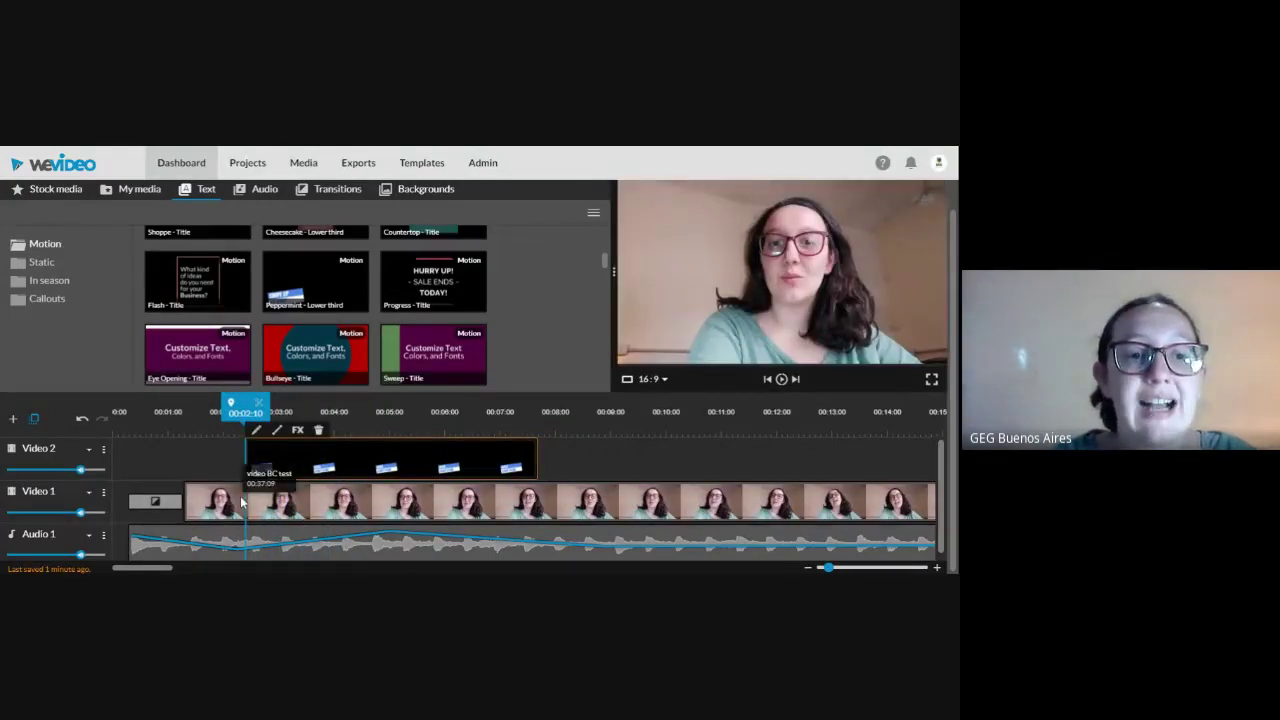
{"action": "left_click", "coordinate": [241, 503]}
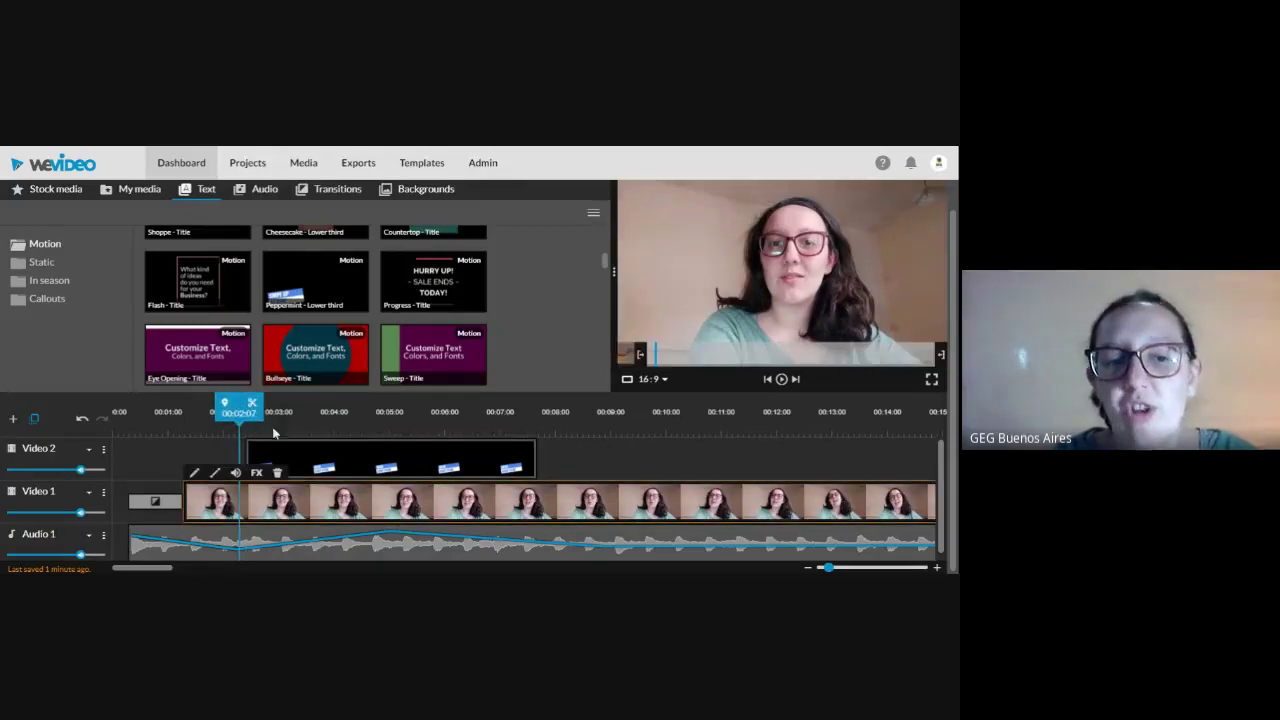
{"action": "left_click_drag", "start_coordinate": [284, 457], "coordinate": [260, 457]}
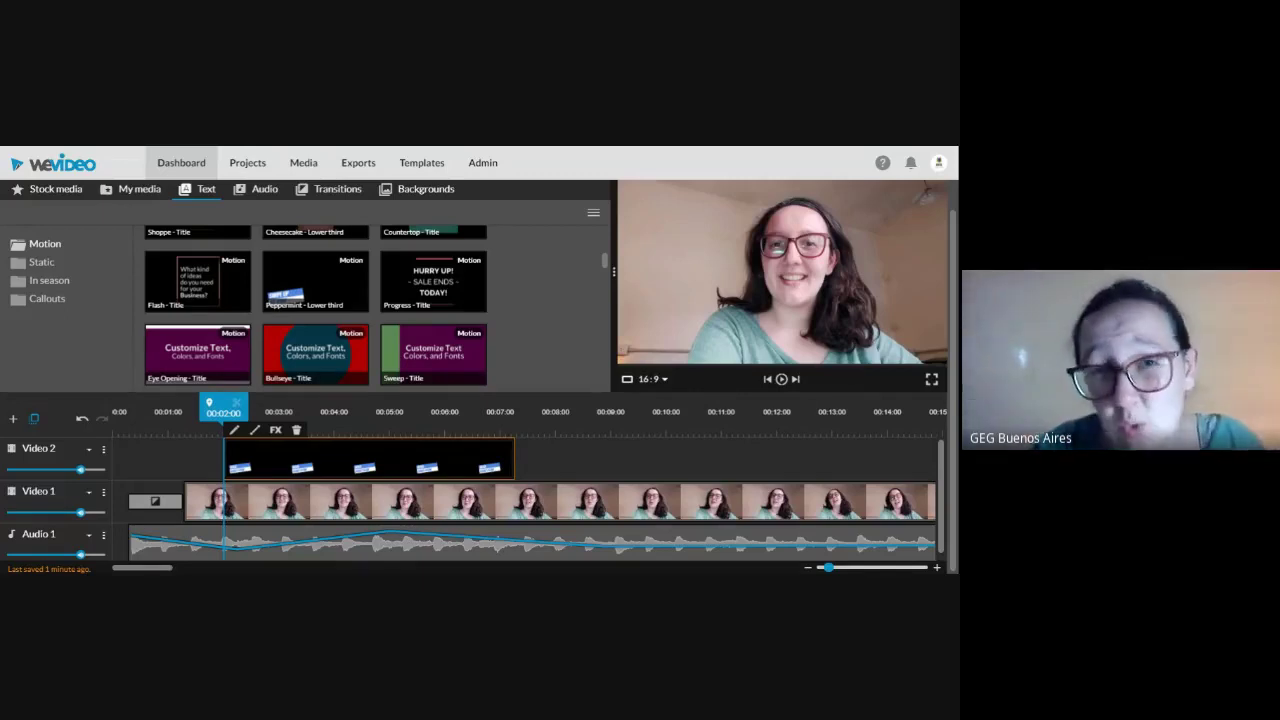
Shorten the Peppermint clip to end at 00:05:10, stretch it to 00:14:06, and bring its end back to 00:05:10
{"action": "left_click_drag", "start_coordinate": [514, 467], "coordinate": [409, 471]}
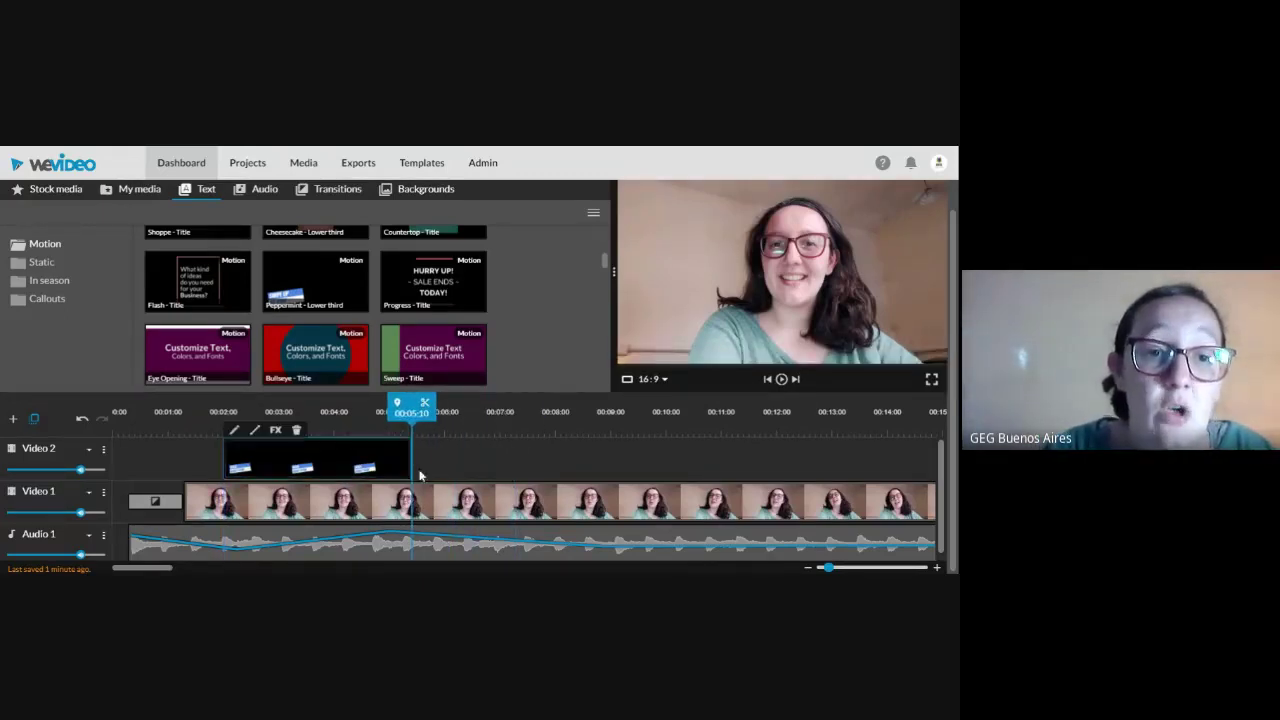
{"action": "left_click", "coordinate": [386, 463]}
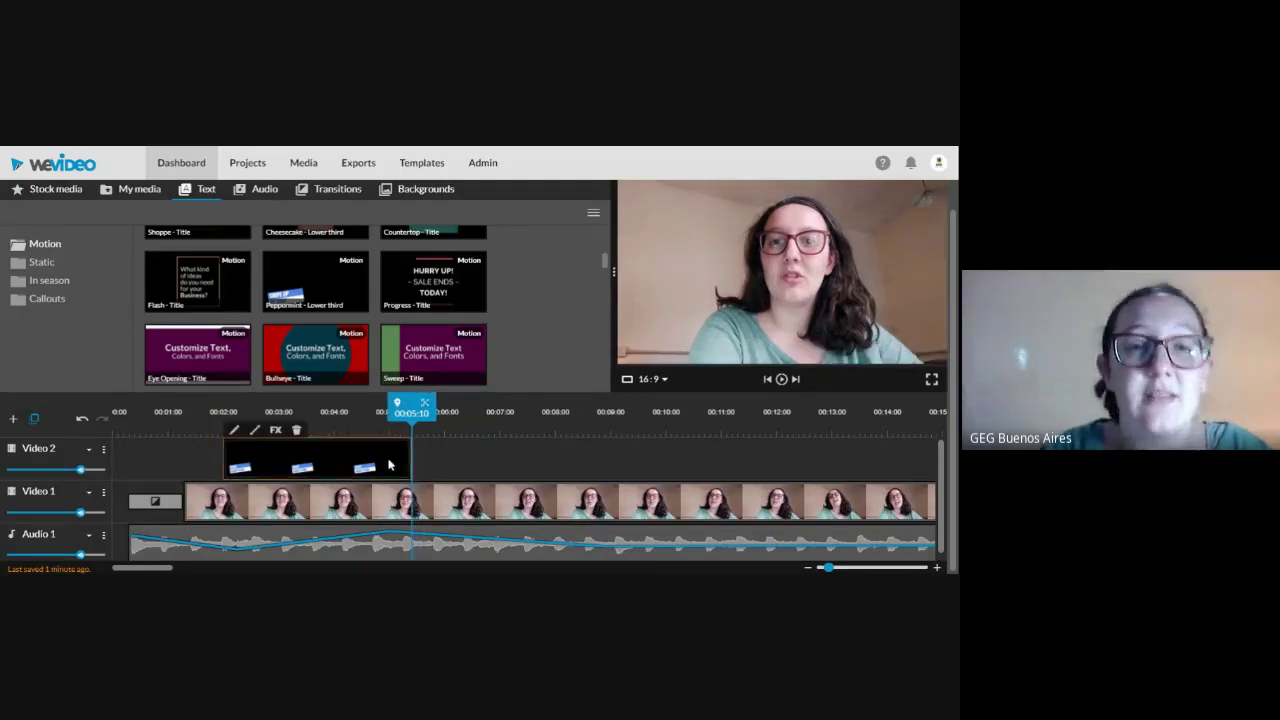
{"action": "left_click_drag", "start_coordinate": [414, 466], "coordinate": [901, 459]}
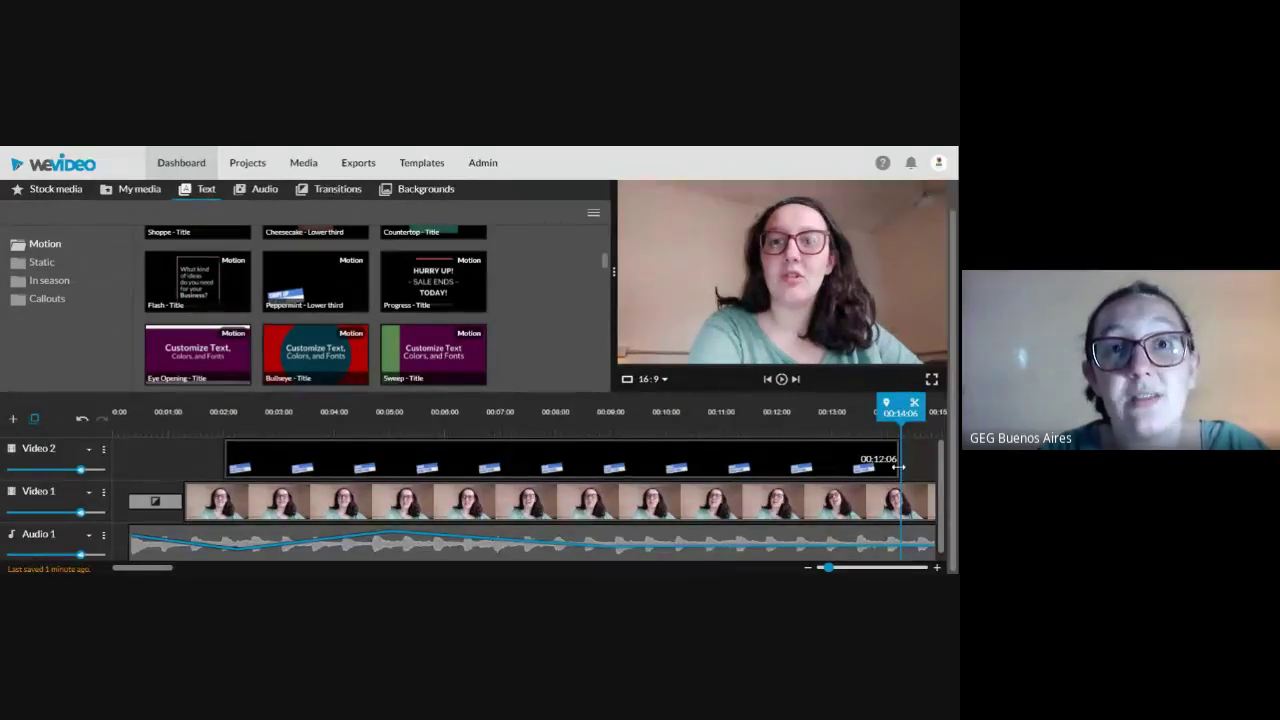
{"action": "left_click_drag", "start_coordinate": [898, 467], "coordinate": [408, 467]}
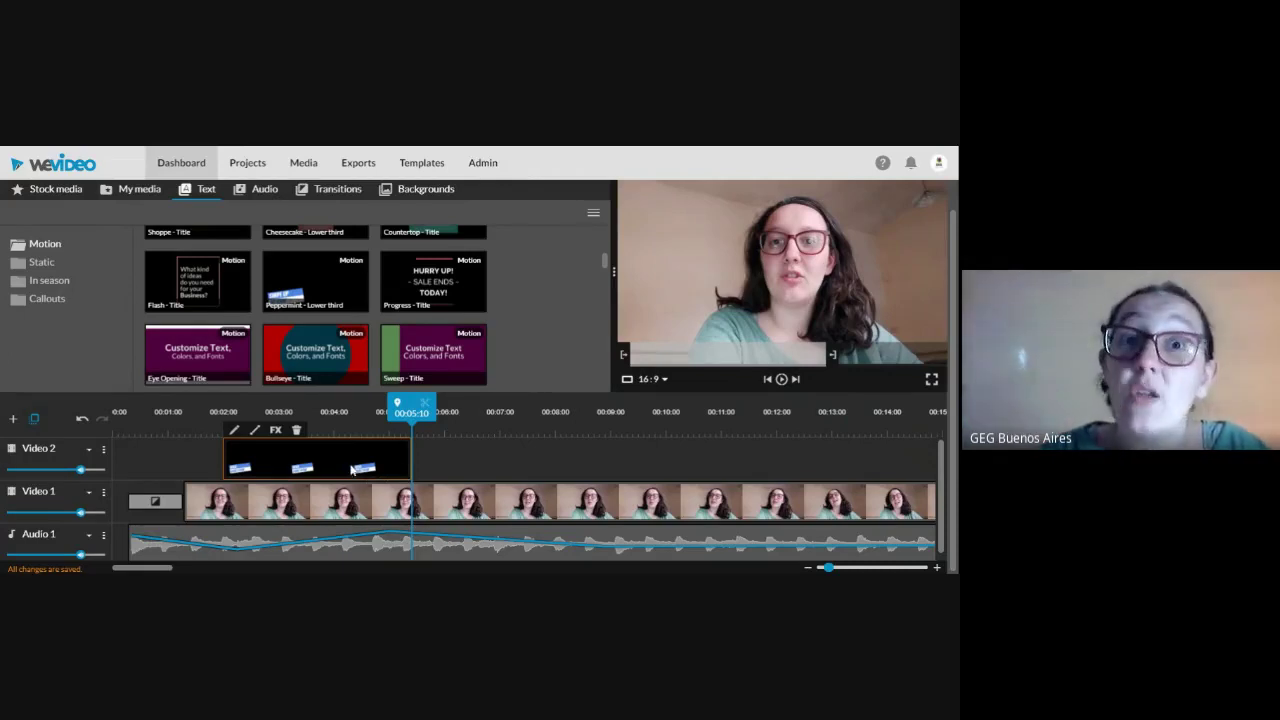
Change the Peppermint title's first line to "¡Hola!", set its four palette colors to dark blue, orange-brown, magenta and blue, and save
{"action": "double_click", "coordinate": [352, 469]}
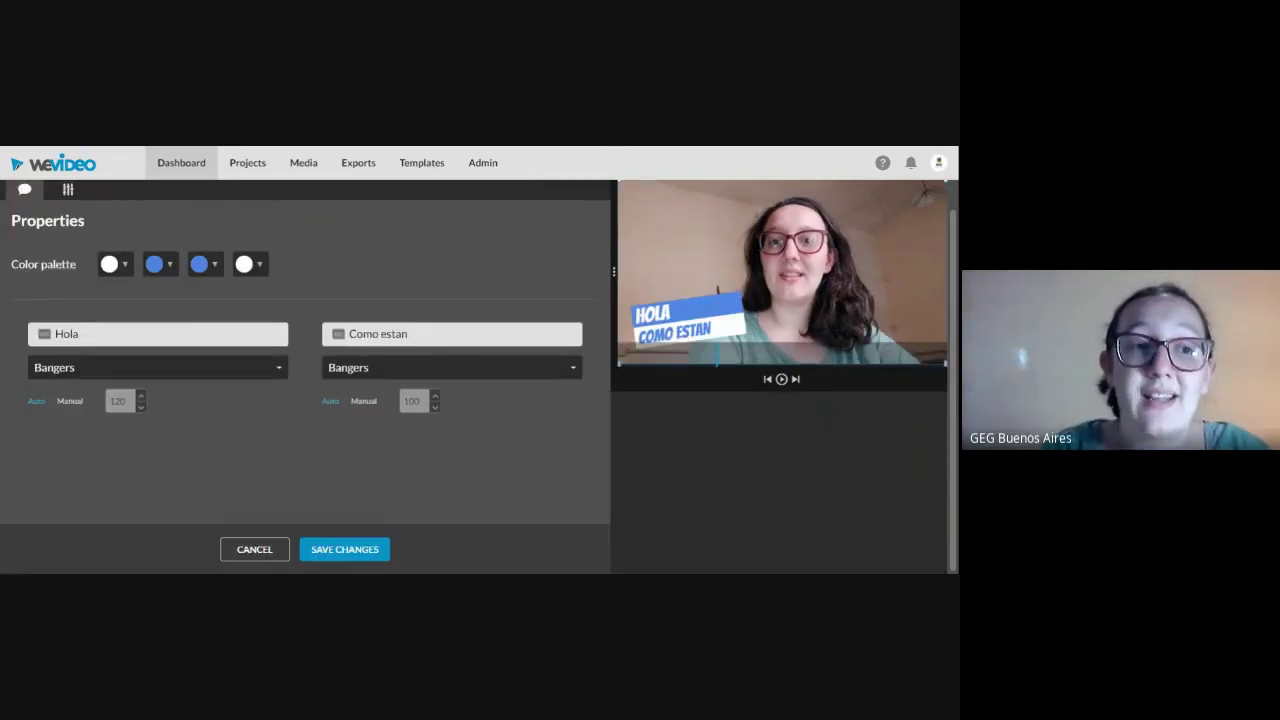
{"action": "type", "text": "¡"}
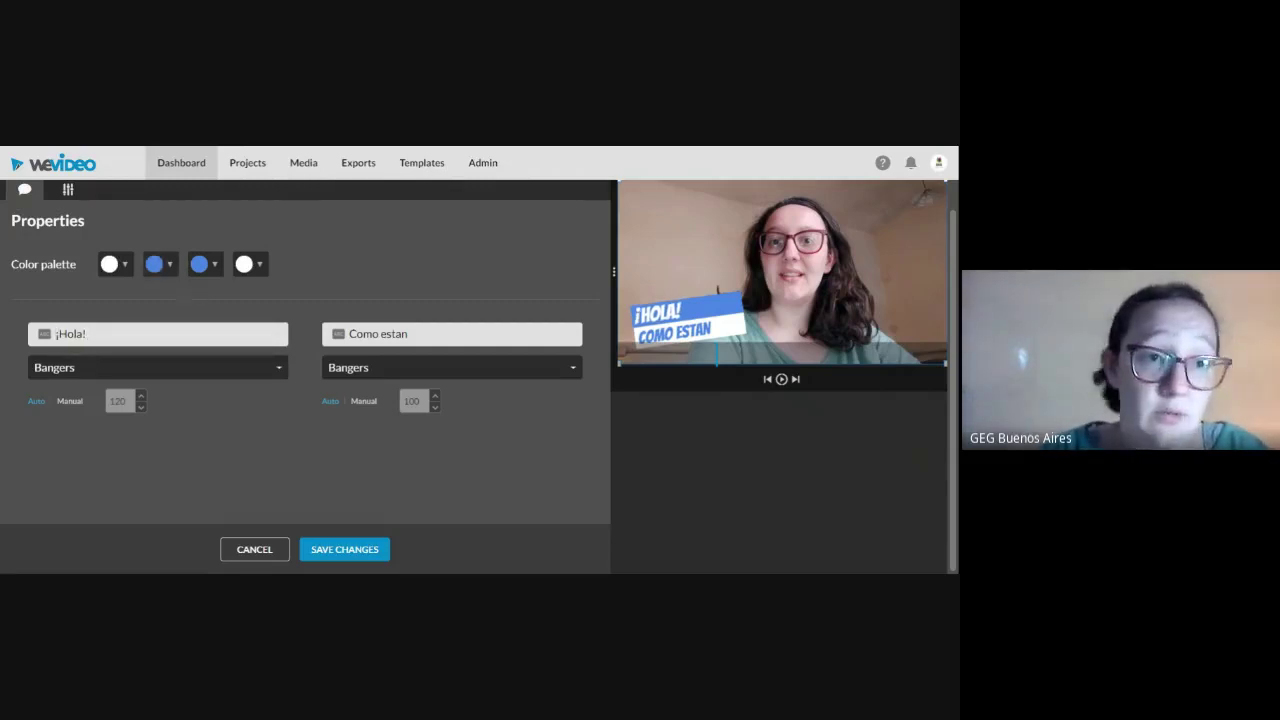
{"action": "left_click", "coordinate": [160, 265]}
{"action": "left_click", "coordinate": [185, 378]}
{"action": "left_click", "coordinate": [111, 265]}
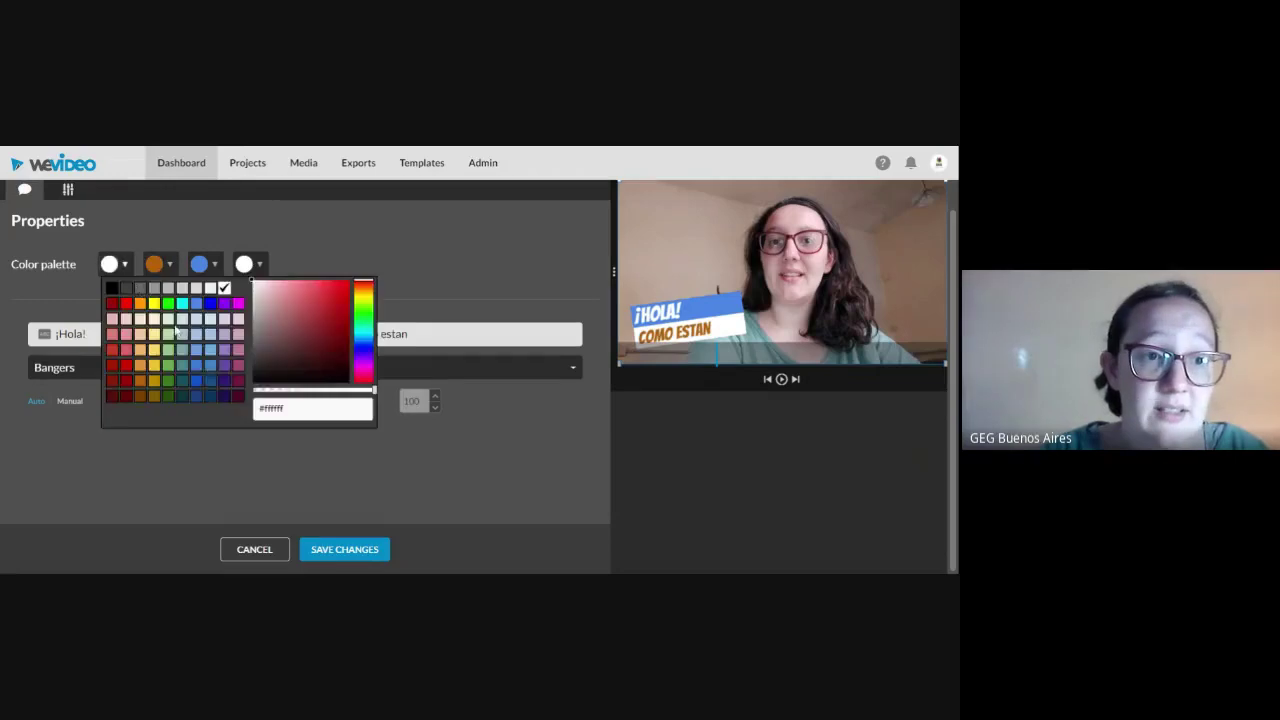
{"action": "left_click", "coordinate": [212, 380]}
{"action": "left_click", "coordinate": [250, 266]}
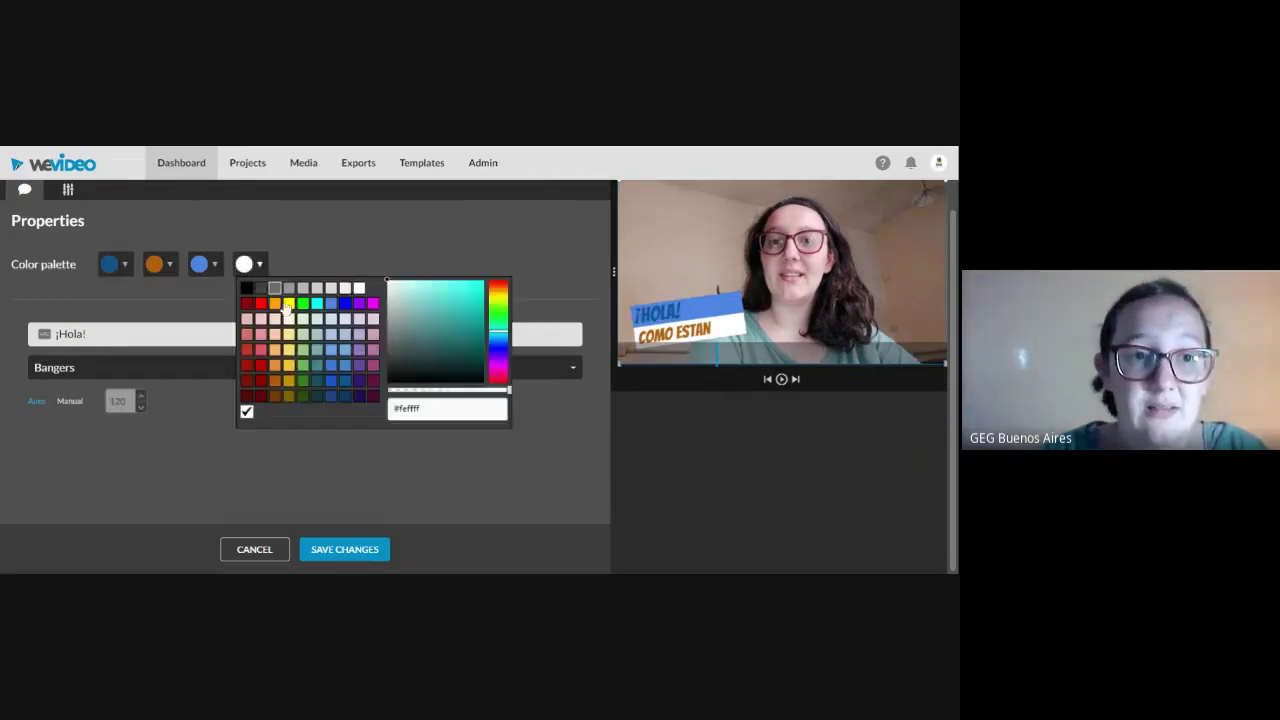
{"action": "left_click", "coordinate": [322, 378]}
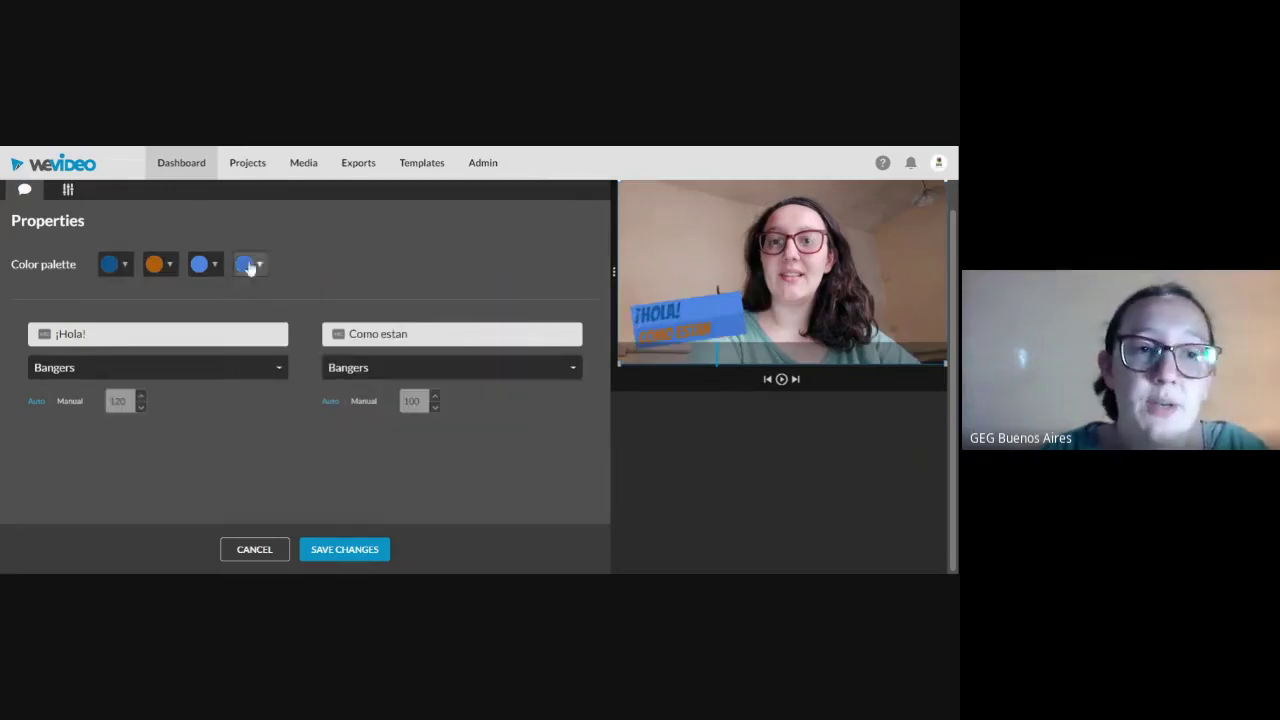
{"action": "left_click", "coordinate": [203, 264]}
{"action": "left_click", "coordinate": [328, 303]}
{"action": "left_click", "coordinate": [318, 549]}
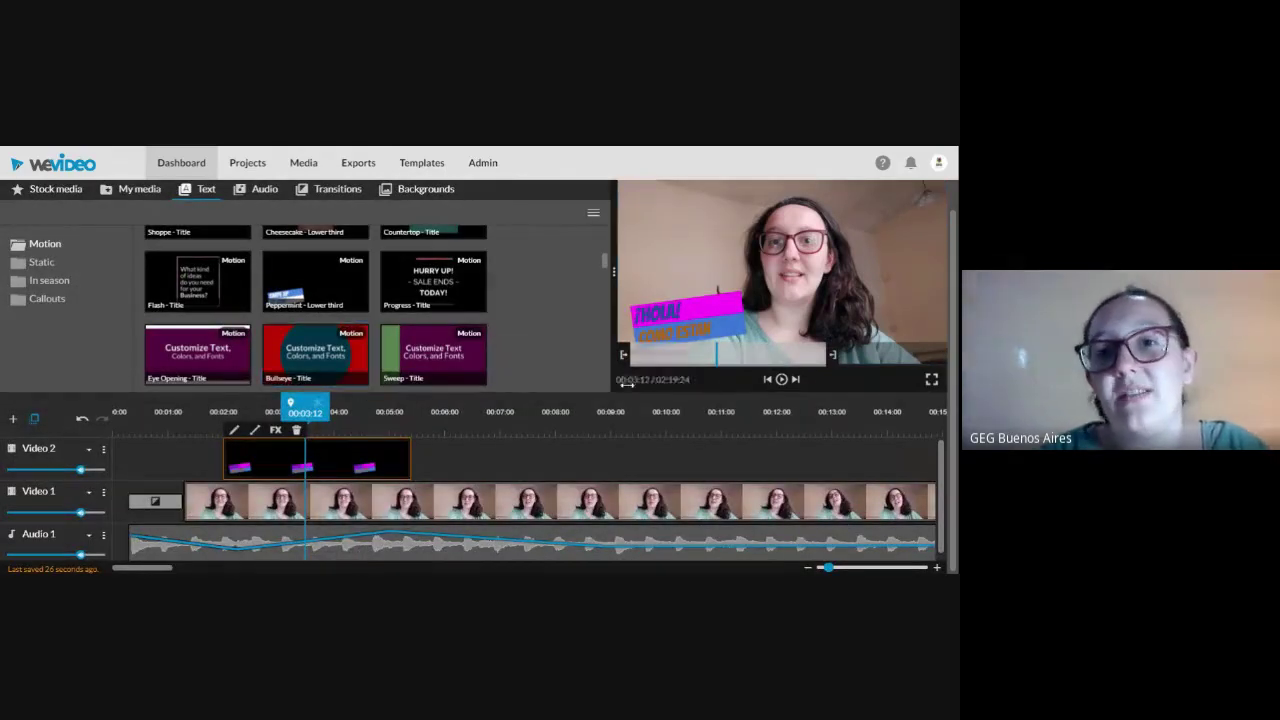
Lower the Video 1 track volume to its minimum
{"action": "left_click", "coordinate": [177, 520]}
{"action": "mouse_move", "coordinate": [84, 512]}
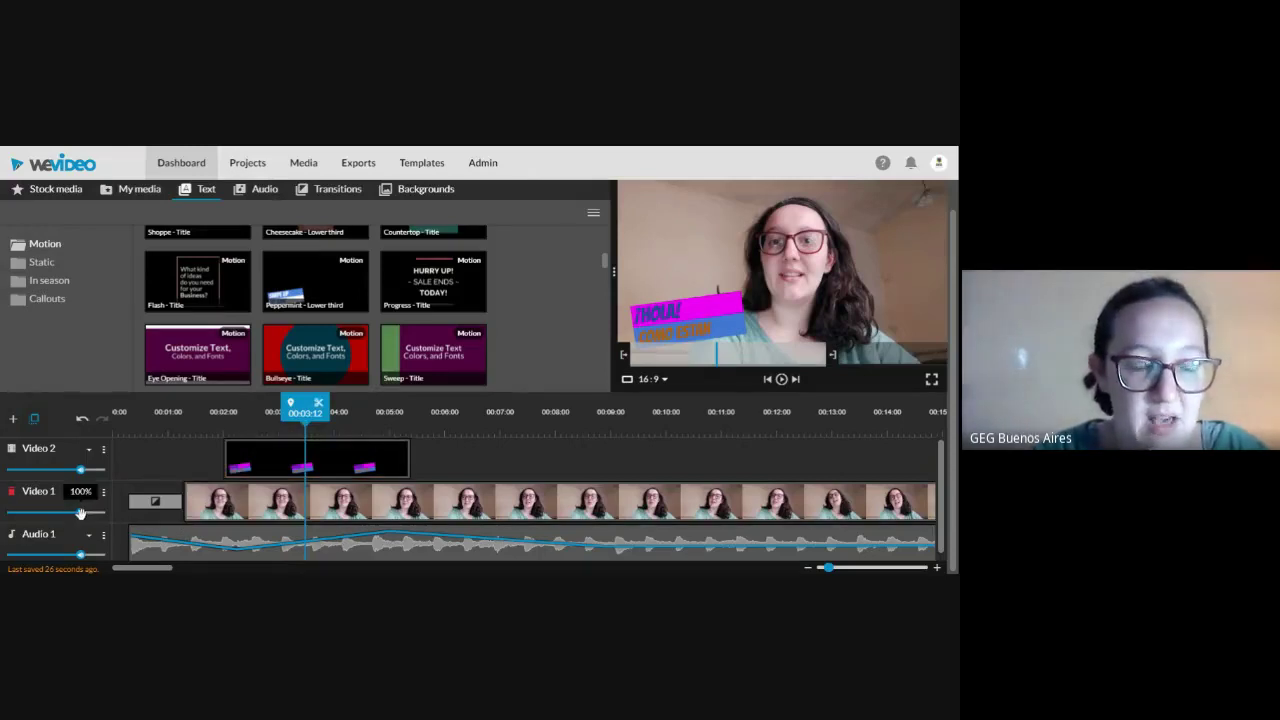
{"action": "left_click_drag", "start_coordinate": [80, 513], "coordinate": [6, 513]}
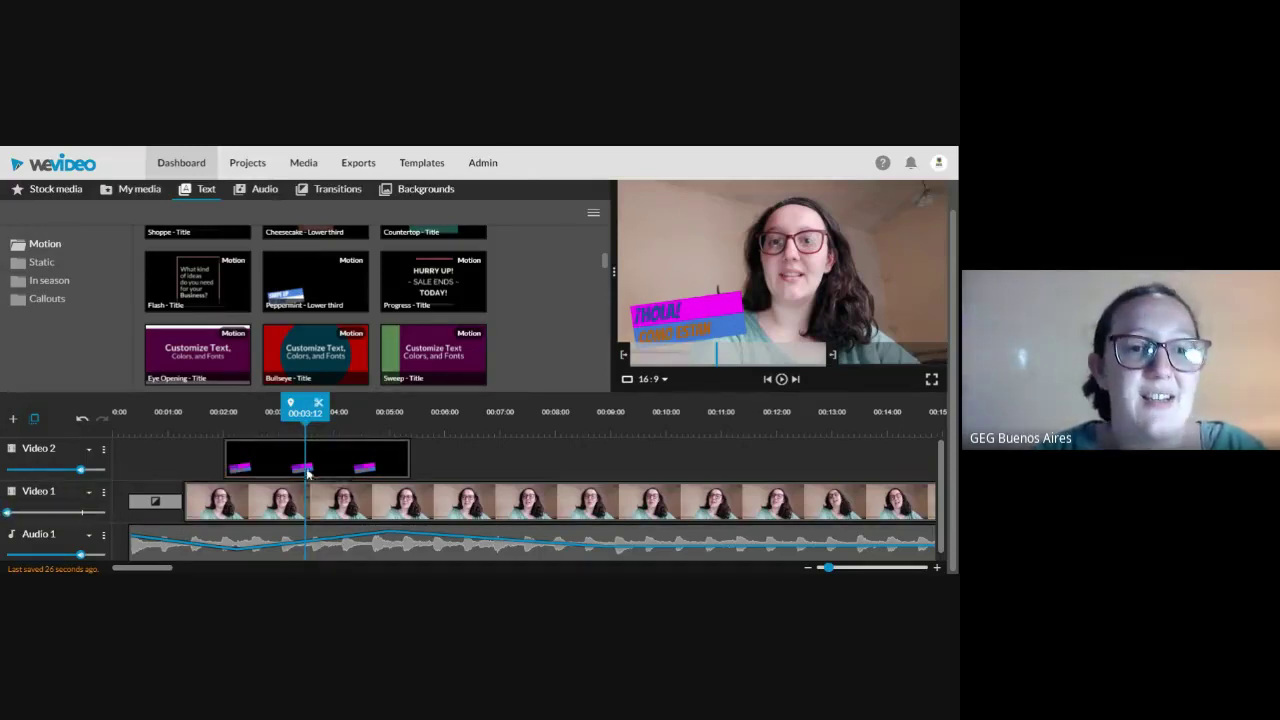
Play the video from 00:00:18 past the Peppermint title and pause it at 00:09:06
{"action": "left_click_drag", "start_coordinate": [305, 407], "coordinate": [152, 407]}
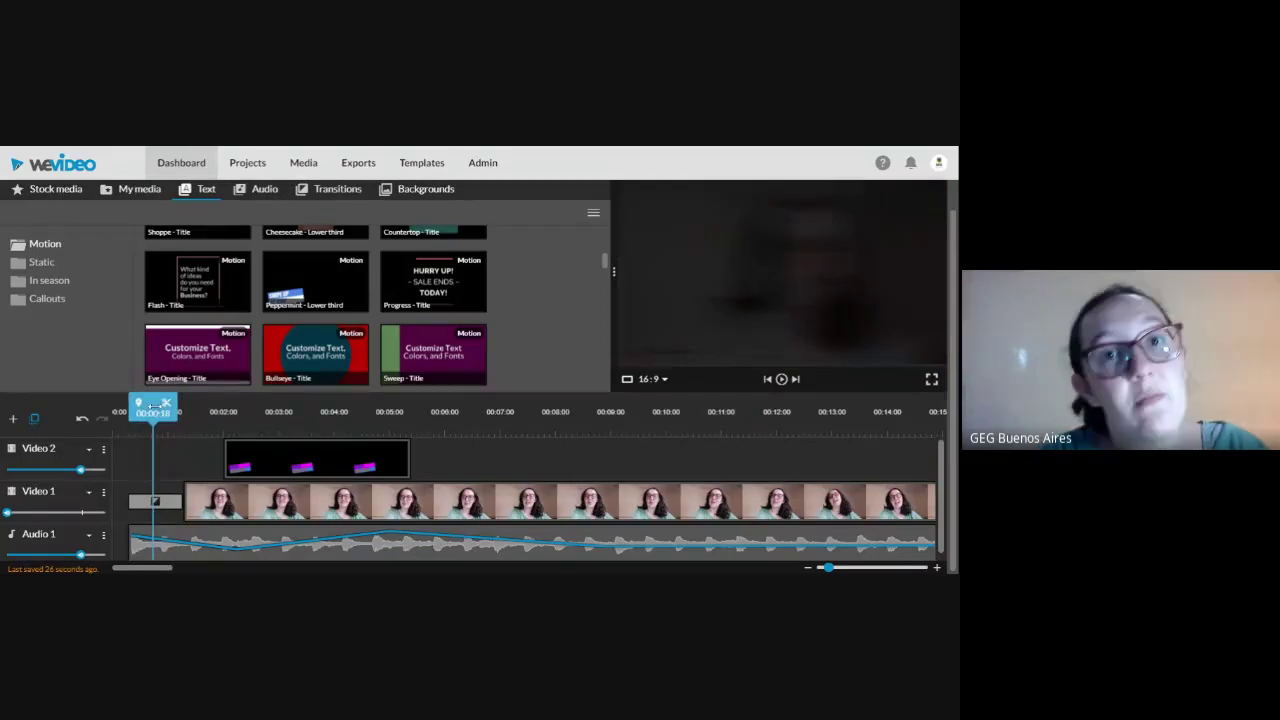
{"action": "left_click", "coordinate": [782, 380]}
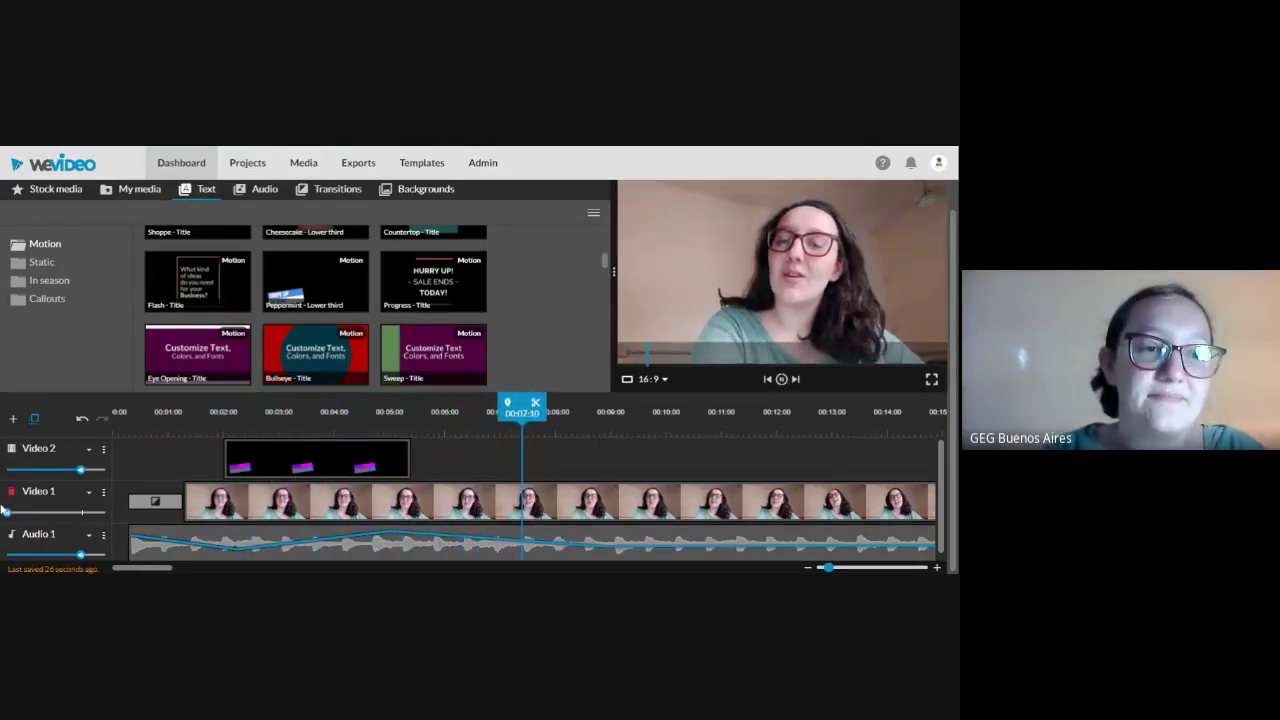
{"action": "scroll", "coordinate": [480, 505], "scroll_direction": "right", "scroll_amount": 2}
{"action": "left_click", "coordinate": [781, 379]}
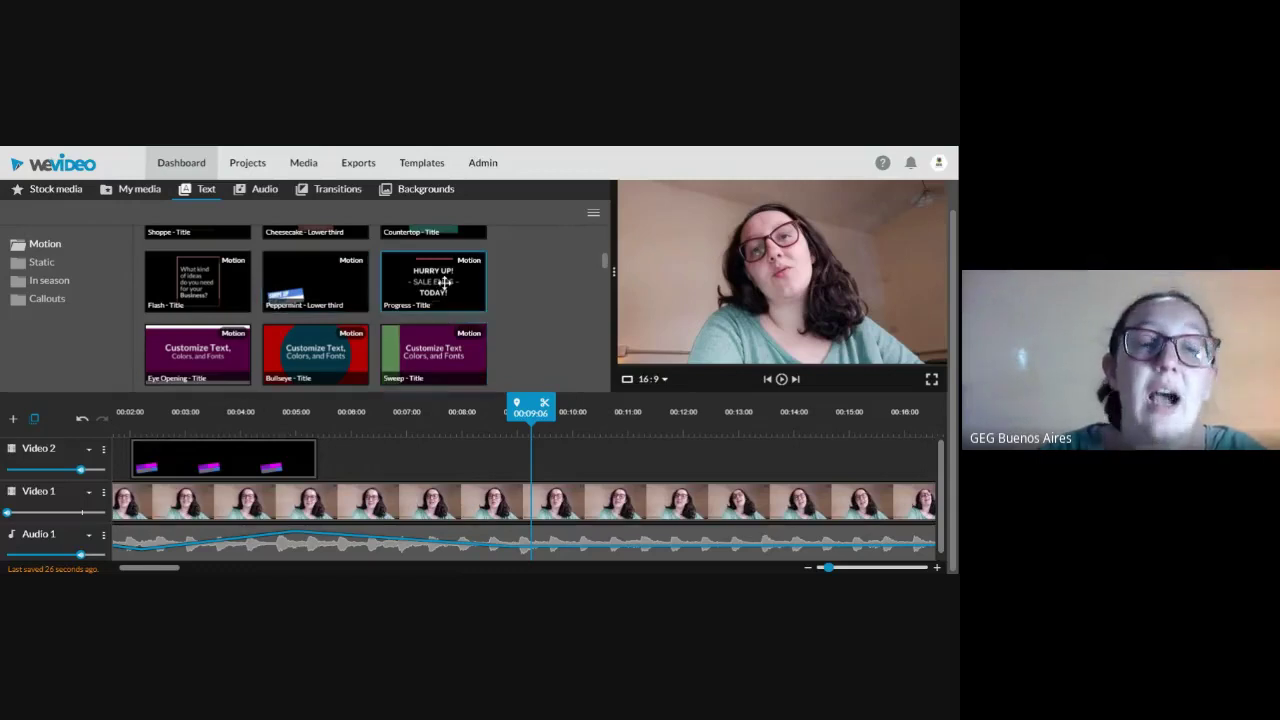
Preview Leaflet - Title from the Motion texts and place it on Video 2 at 00:08:14
{"action": "scroll", "coordinate": [427, 348], "scroll_direction": "up", "scroll_amount": 3}
{"action": "scroll", "coordinate": [427, 348], "scroll_direction": "up", "scroll_amount": 1}
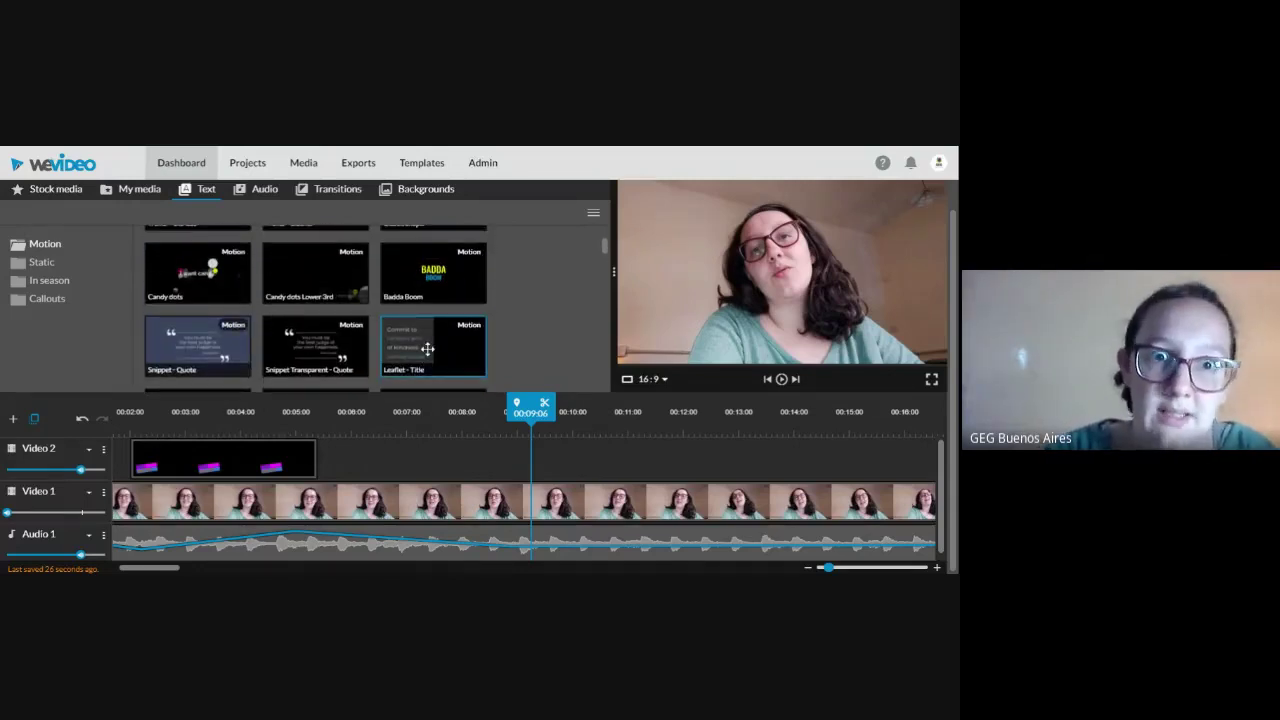
{"action": "mouse_move", "coordinate": [427, 348]}
{"action": "left_mouse_down"}
{"action": "mouse_move", "coordinate": [600, 460]}
{"action": "mouse_move", "coordinate": [514, 457]}
{"action": "mouse_move", "coordinate": [457, 363]}
{"action": "mouse_move", "coordinate": [422, 341]}
{"action": "left_mouse_up"}
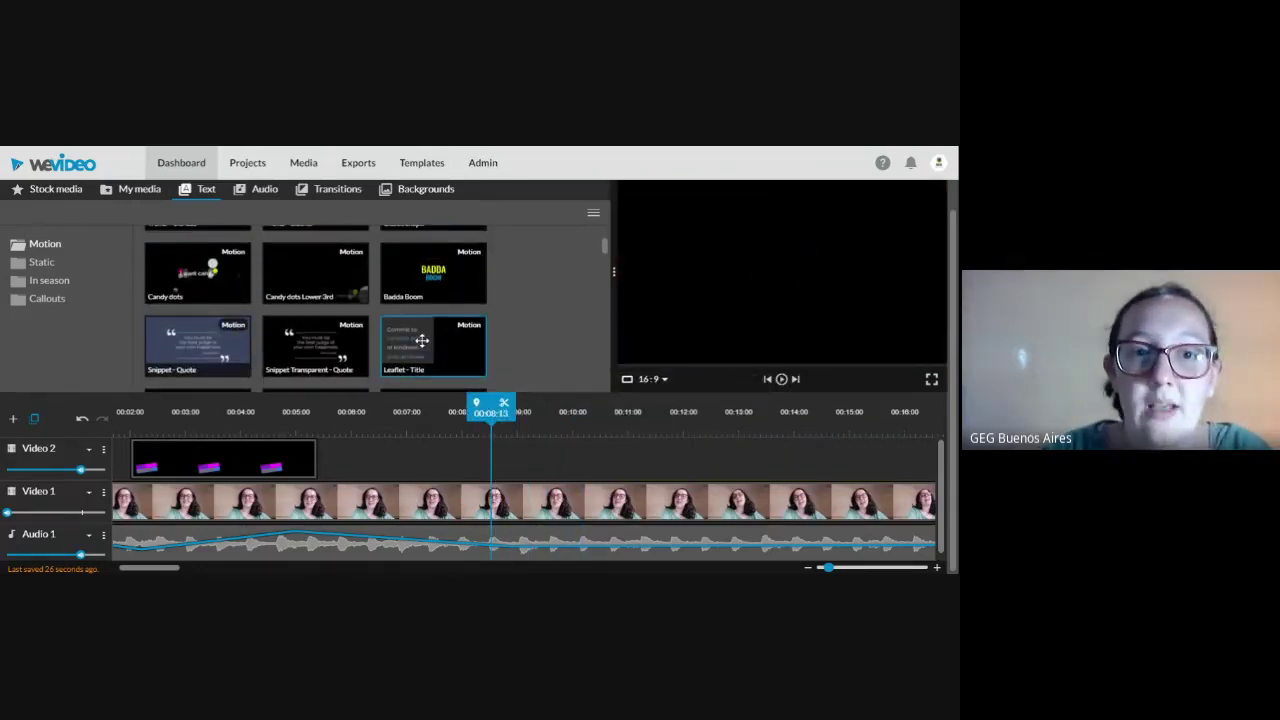
{"action": "left_click", "coordinate": [422, 343]}
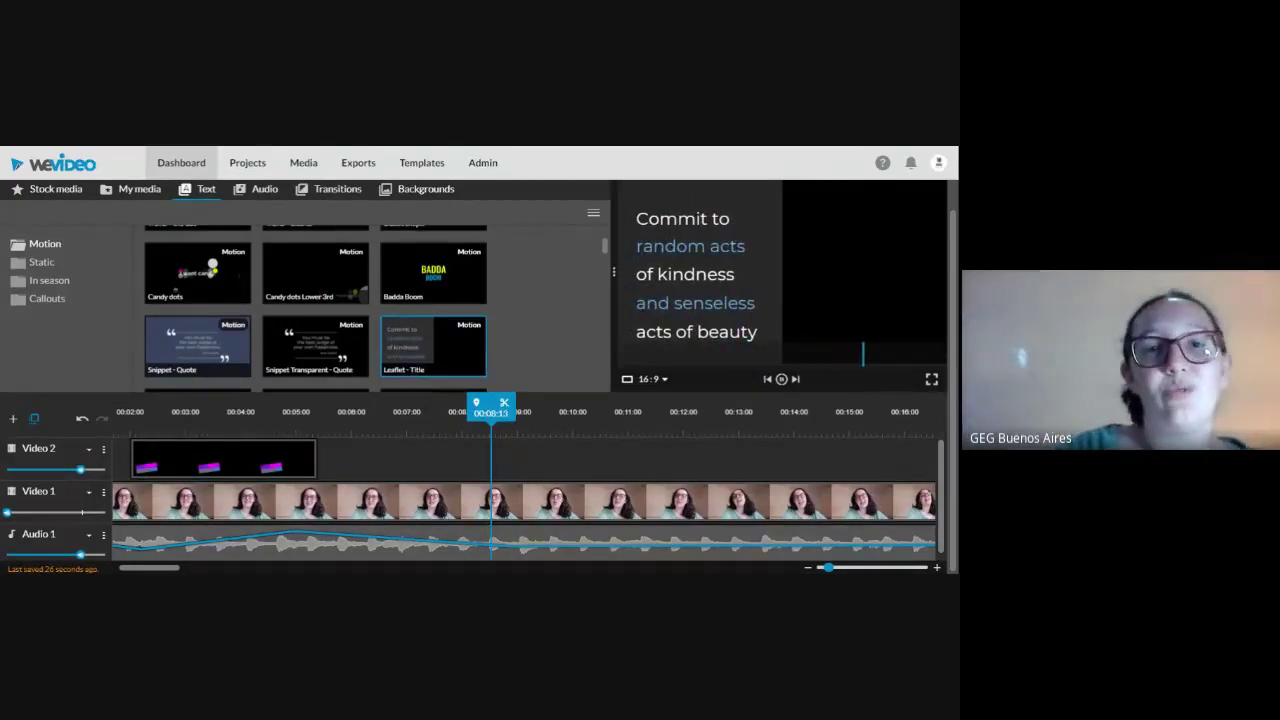
{"action": "left_click_drag", "start_coordinate": [422, 343], "coordinate": [515, 463]}
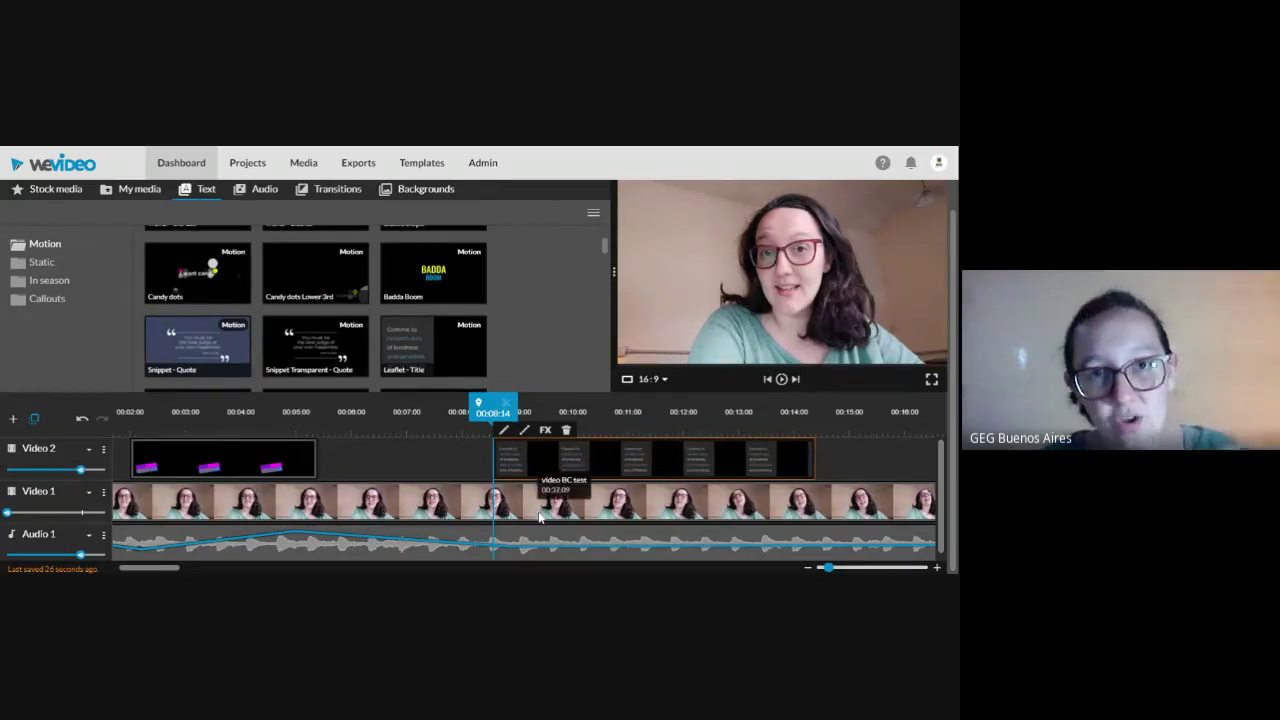
Replace the Leaflet title's first line with "hola" and its second line with "qué tal"
{"action": "double_click", "coordinate": [532, 461]}
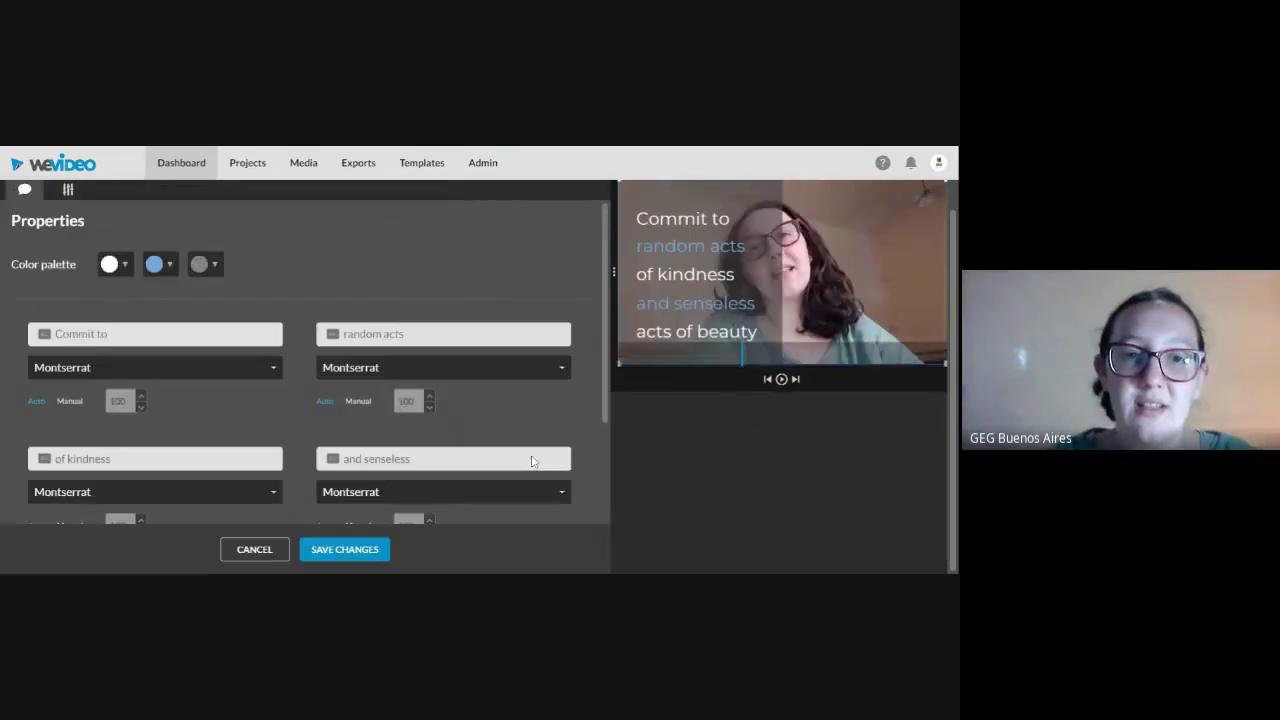
{"action": "triple_click", "coordinate": [160, 333]}
{"action": "key", "text": "BackSpace"}
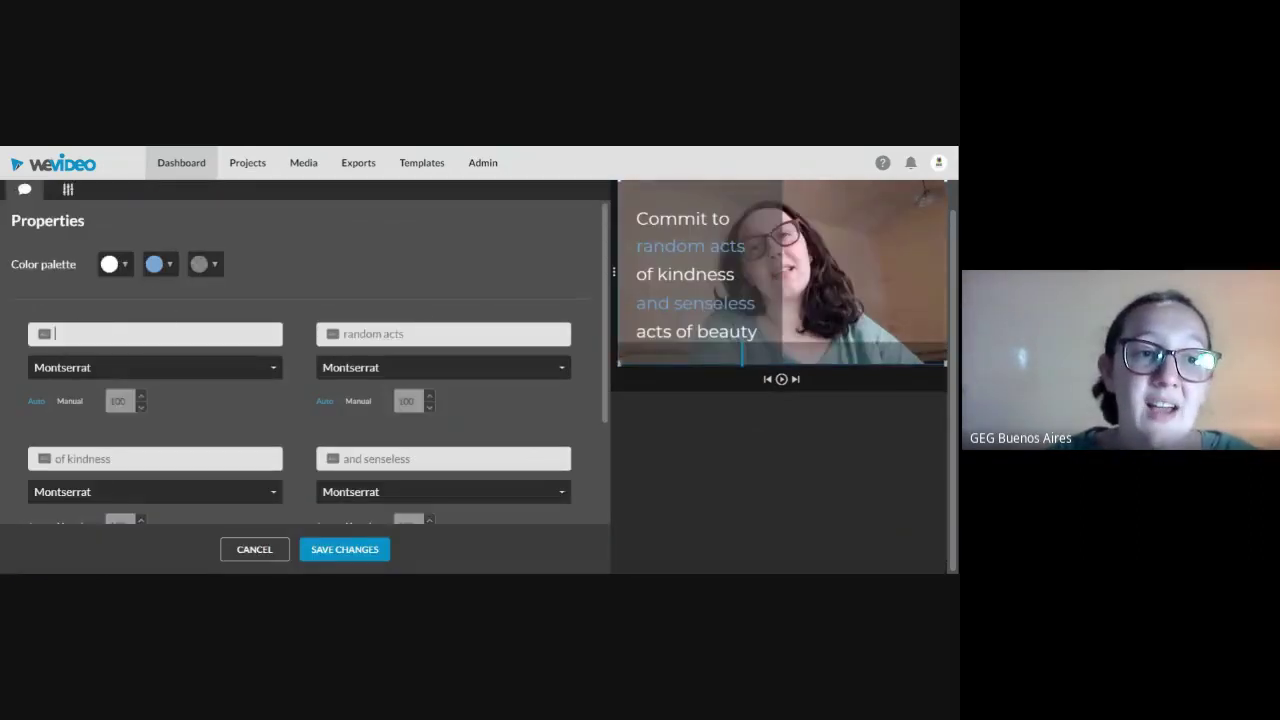
{"action": "type", "text": "hola"}
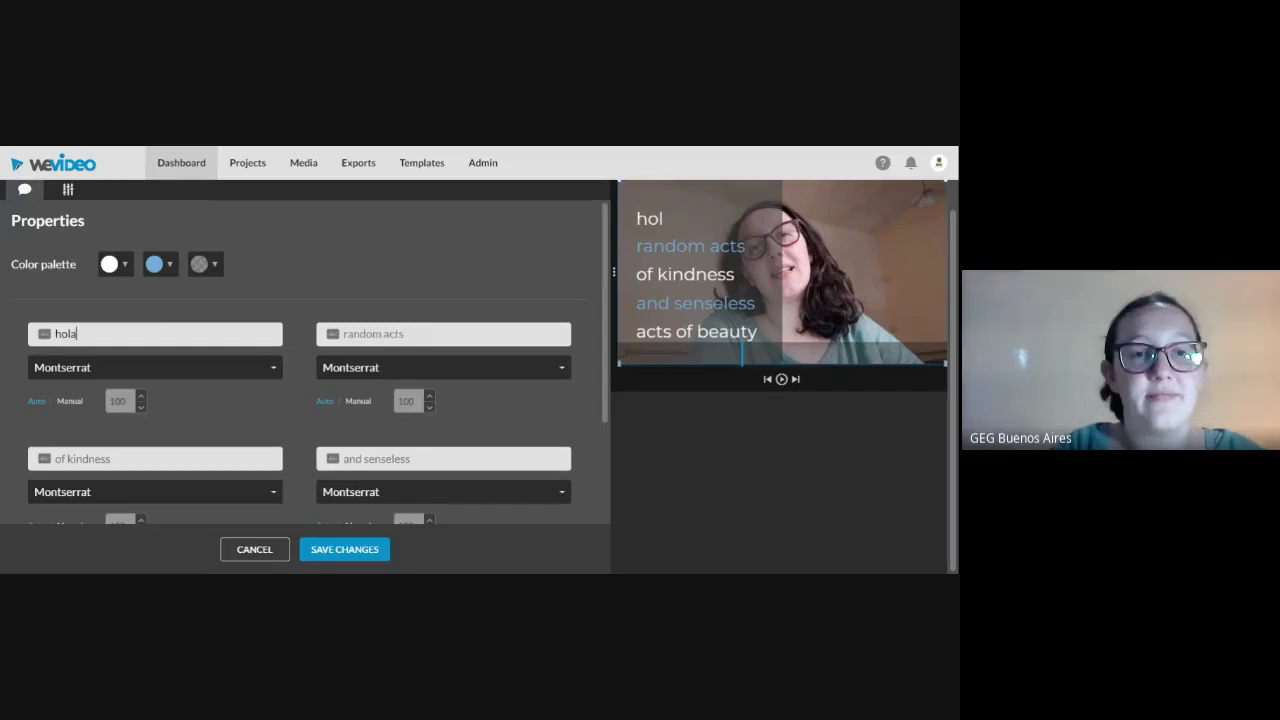
{"action": "key", "text": "Tab"}
{"action": "key", "text": "BackSpace"}
{"action": "type", "text": "que"}
{"action": "key", "text": "BackSpace"}
{"action": "type", "text": "é tal"}
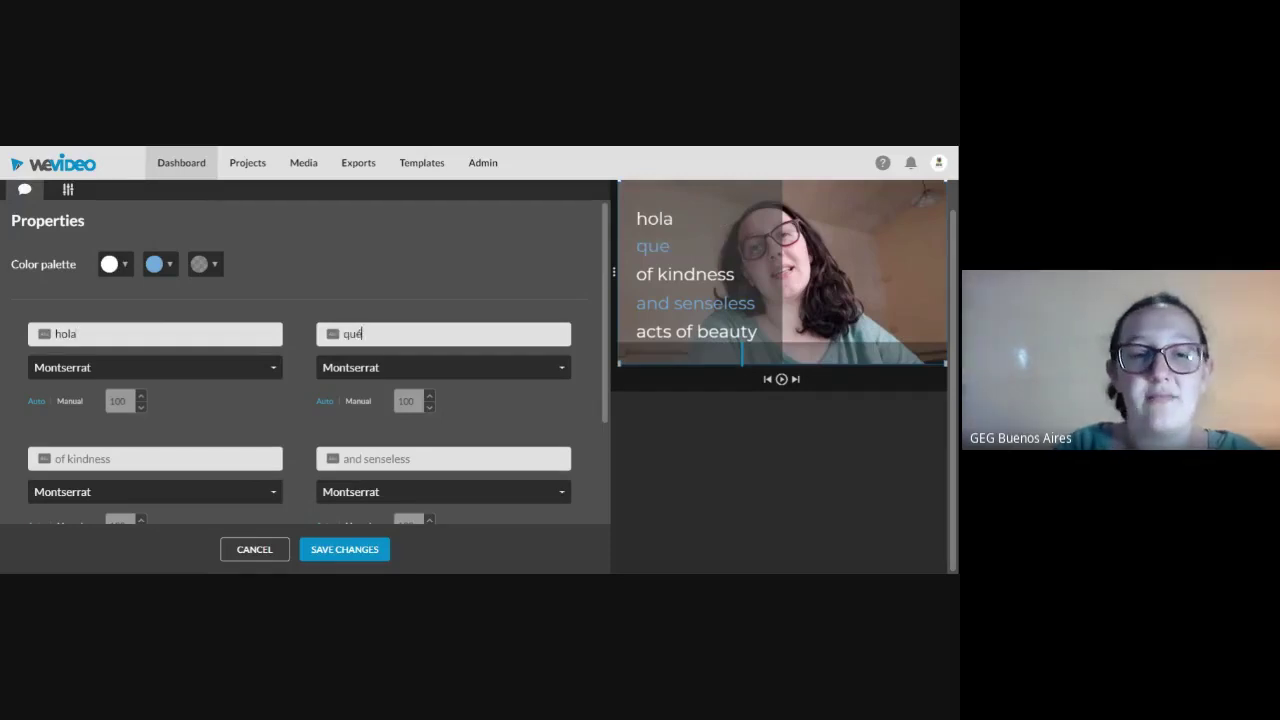
Replace the Leaflet title's third line with "soy", its fourth with the presenter's first name and its fifth with "wiiiiiiii"
{"action": "key", "text": "Tab"}
{"action": "key", "text": "BackSpace"}
{"action": "type", "text": "soy"}
{"action": "key", "text": "Tab"}
{"action": "key", "text": "BackSpace"}
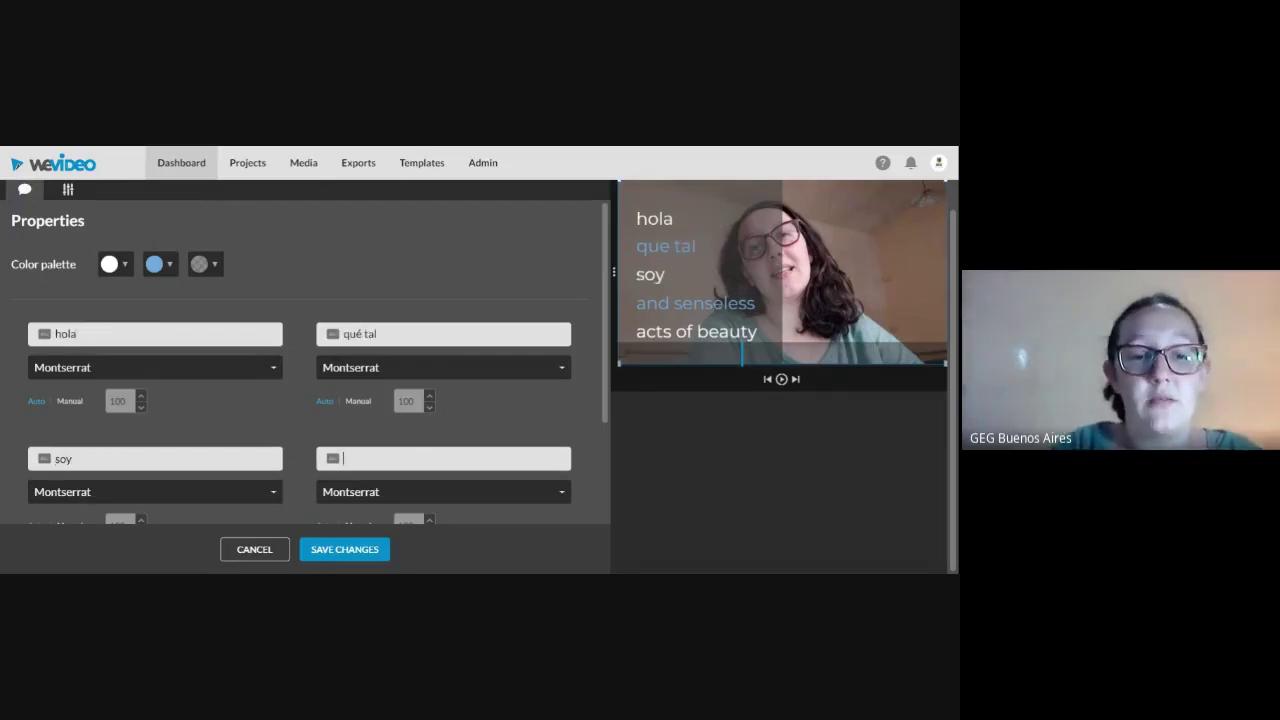
{"action": "type", "text": "beln"}
{"action": "key", "text": "BackSpace"}
{"action": "type", "text": "é"}
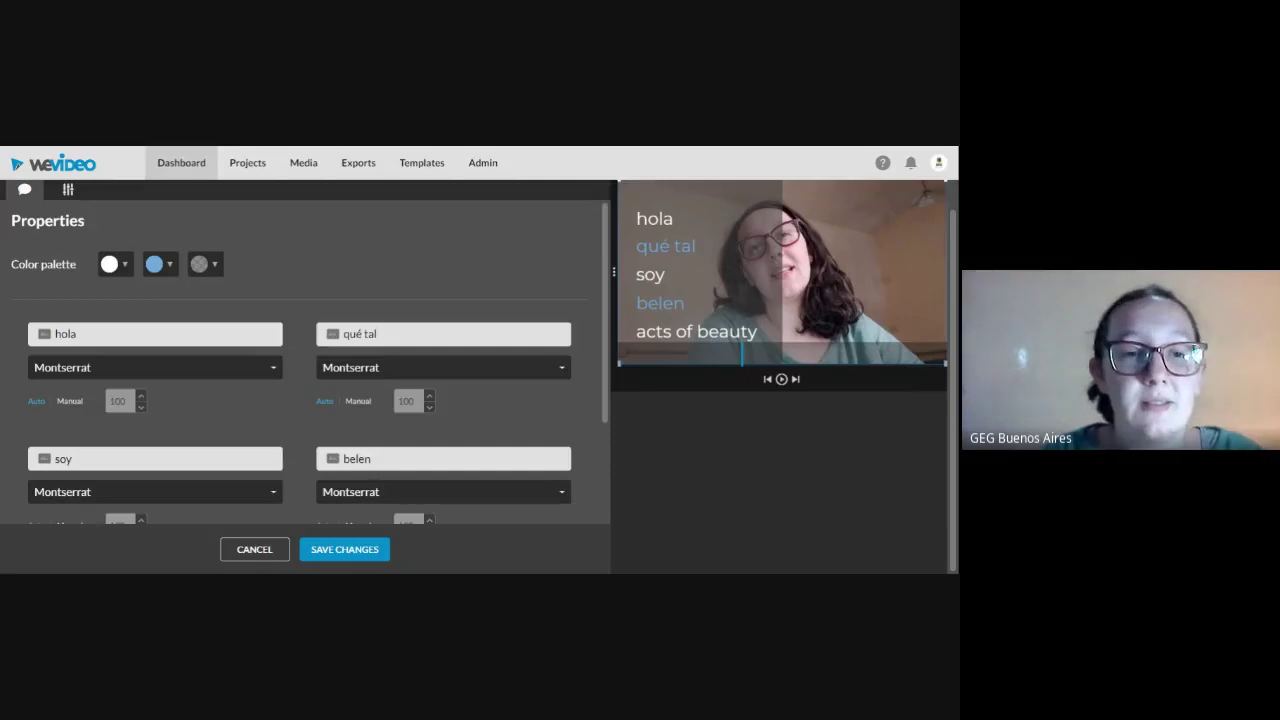
{"action": "key", "text": "Tab"}
{"action": "key", "text": "BackSpace"}
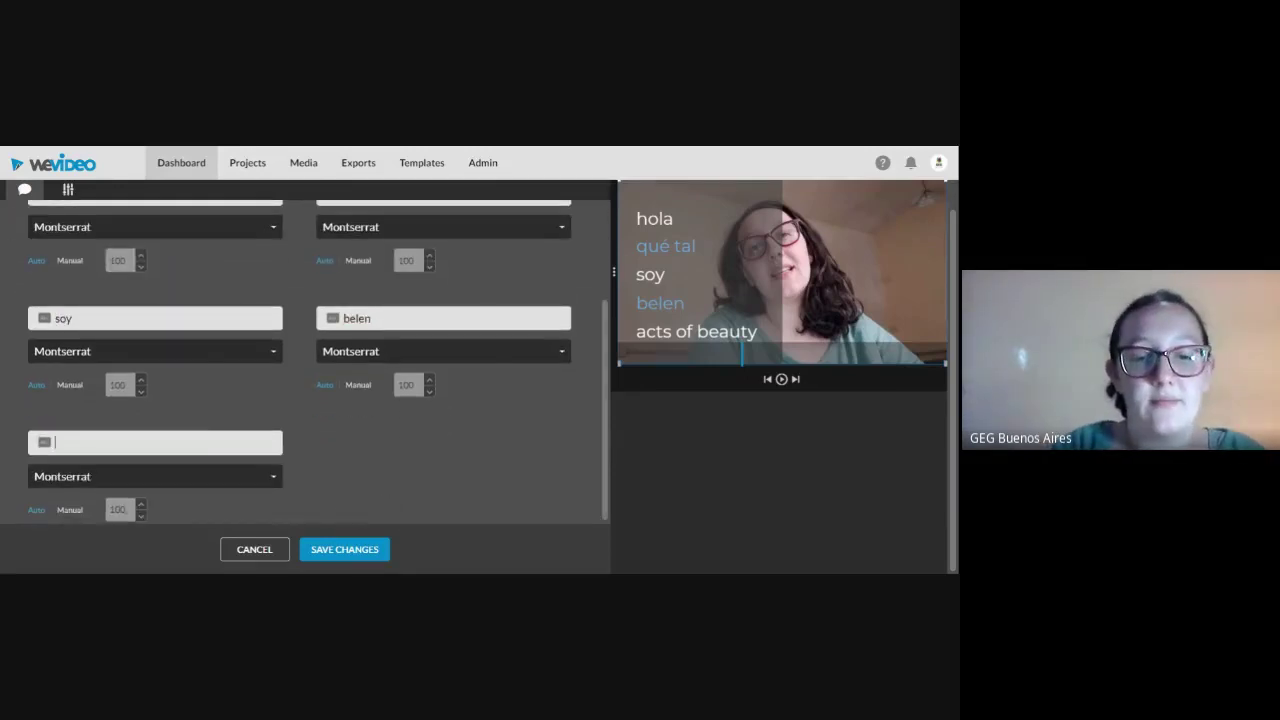
{"action": "type", "text": "wiiiiiiii"}
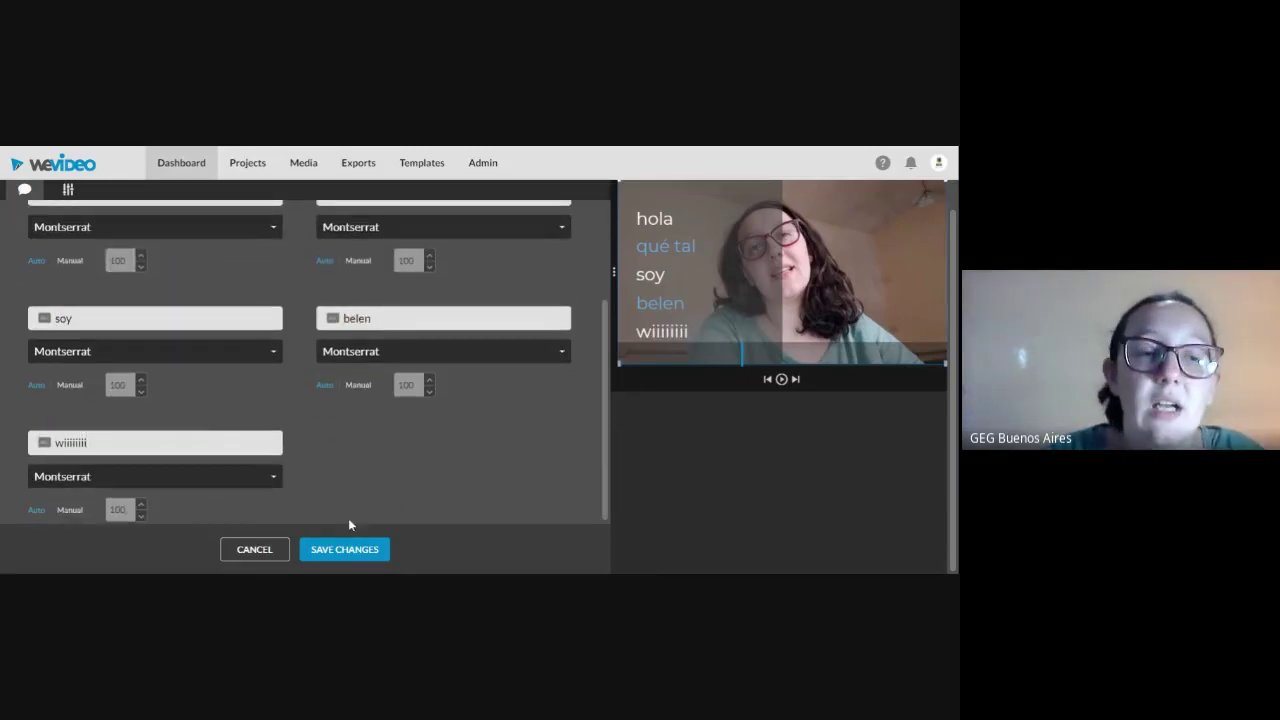
Change the Leaflet title's second palette color to a darker blue and its first palette color to black
{"action": "scroll", "coordinate": [349, 518], "scroll_direction": "up", "scroll_amount": 3}
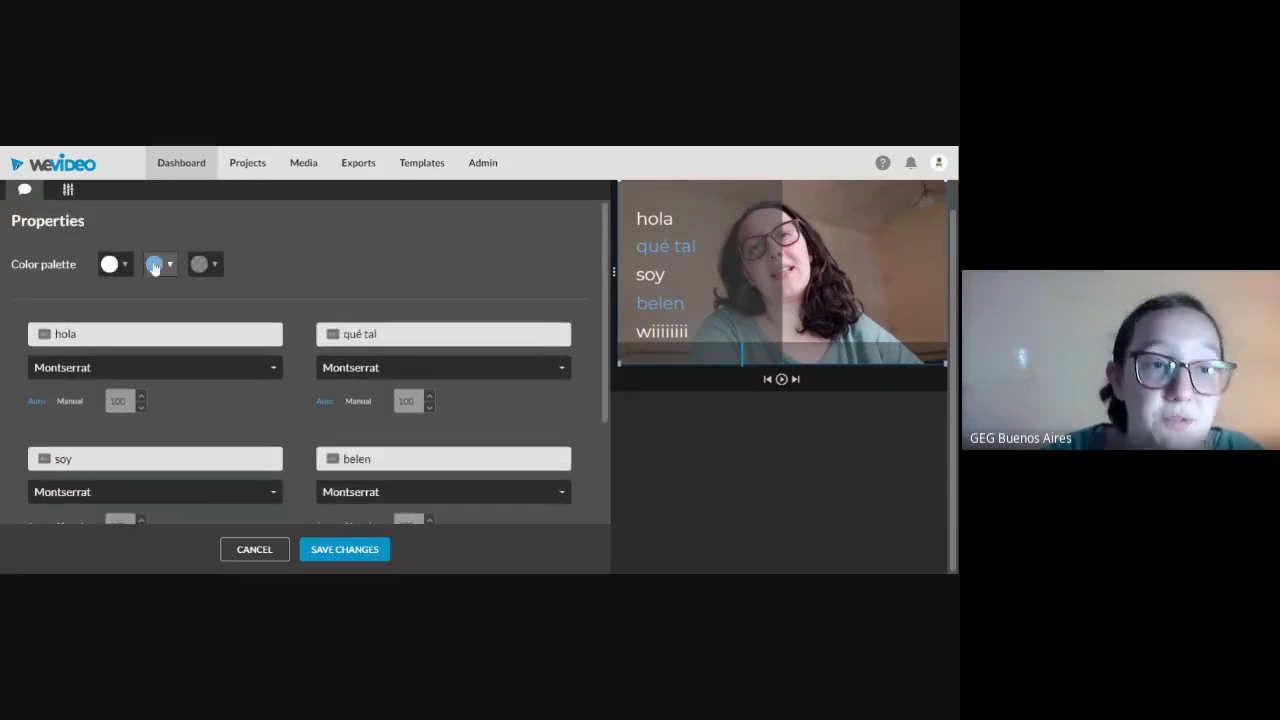
{"action": "left_click", "coordinate": [155, 264]}
{"action": "left_click", "coordinate": [193, 302]}
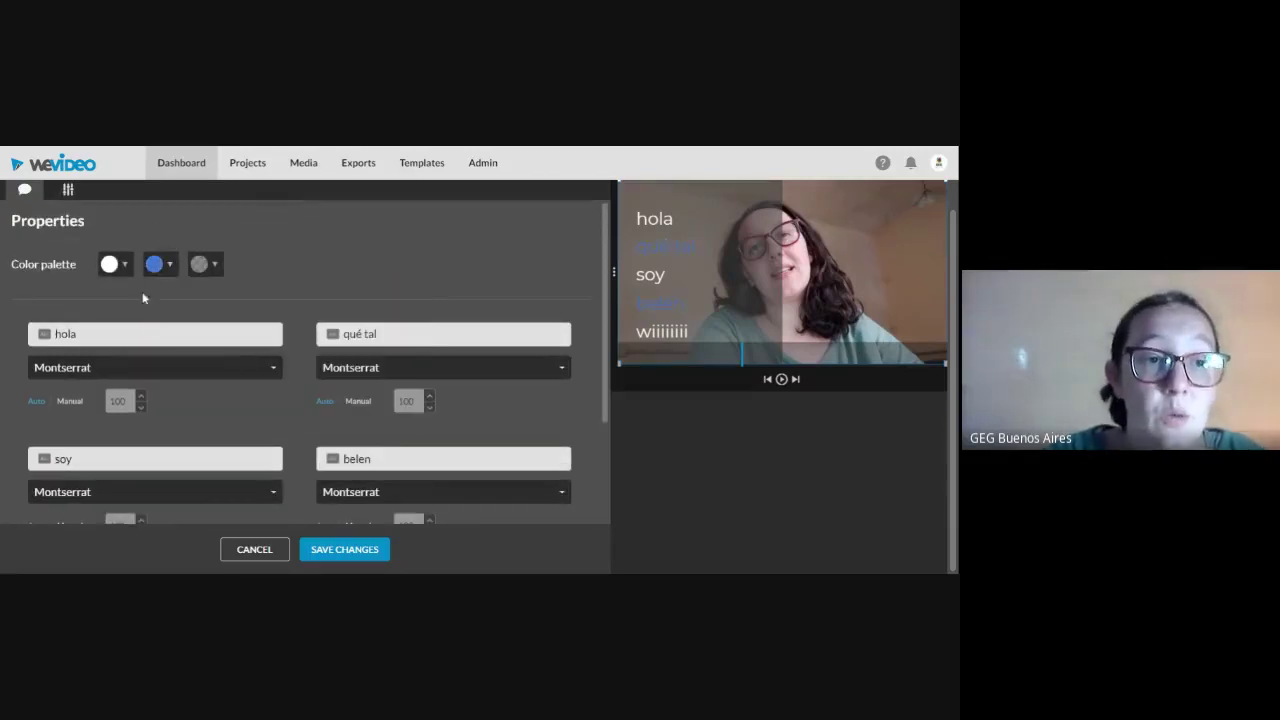
{"action": "left_click", "coordinate": [110, 264]}
{"action": "left_click", "coordinate": [111, 285]}
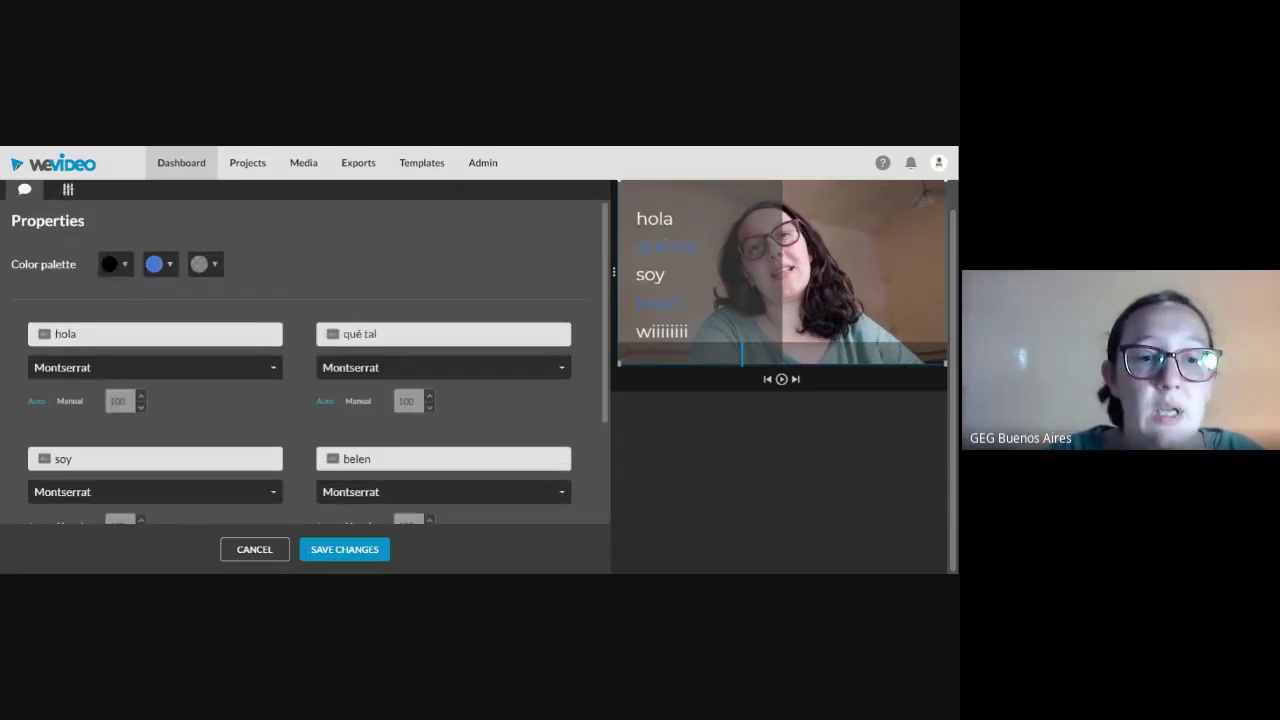
Shrink the Leaflet title to about the upper-left quarter of the video frame and save its changes
{"action": "left_click", "coordinate": [335, 553]}
{"action": "left_click", "coordinate": [360, 565]}
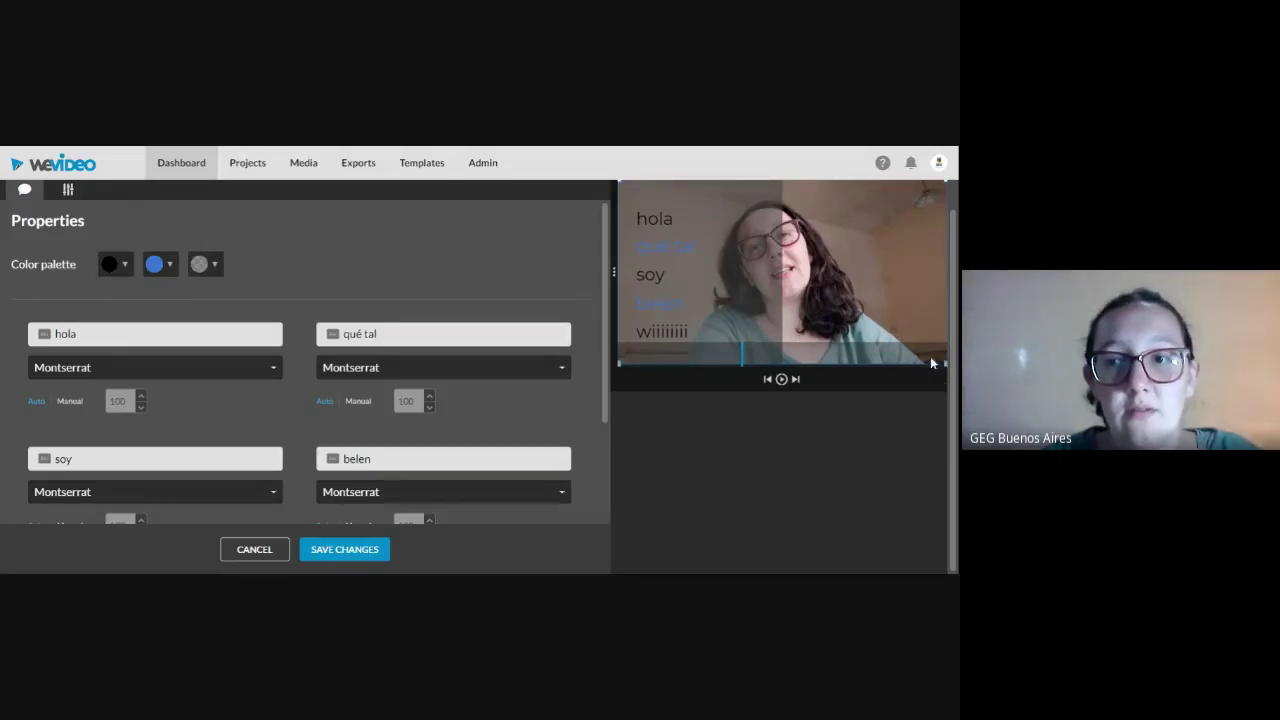
{"action": "left_click_drag", "start_coordinate": [931, 363], "coordinate": [632, 214]}
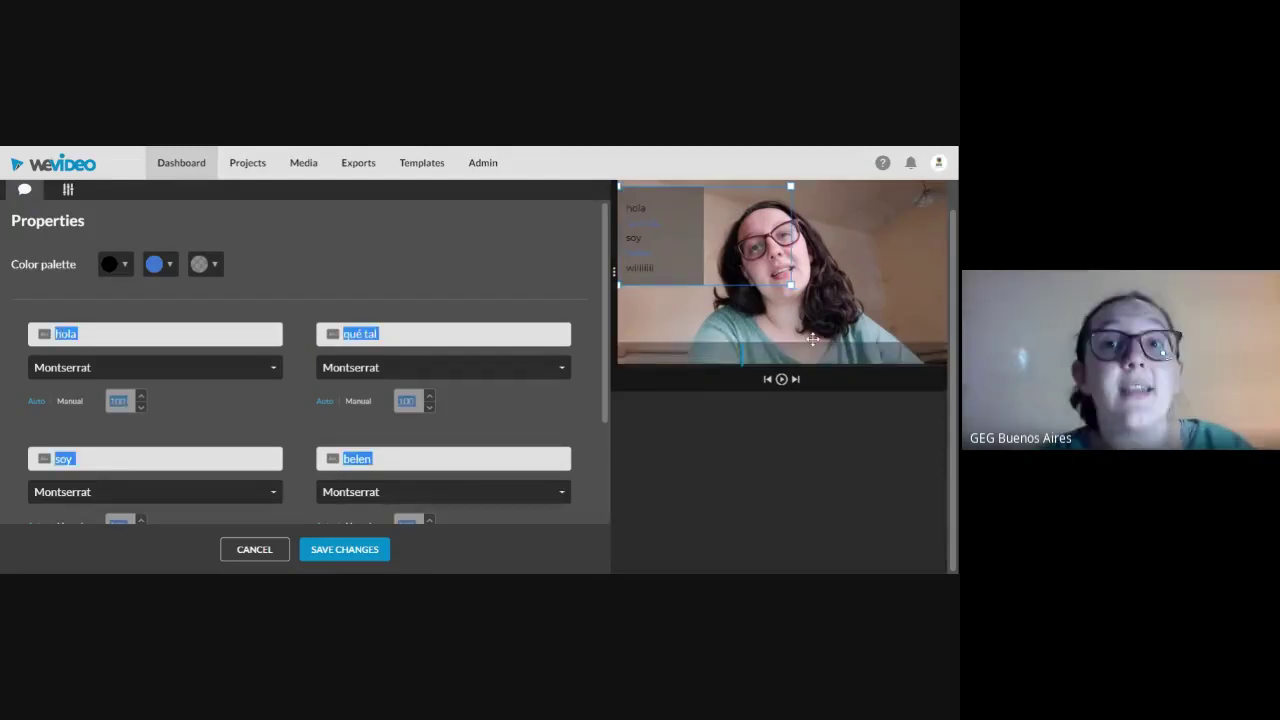
{"action": "left_click", "coordinate": [335, 555]}
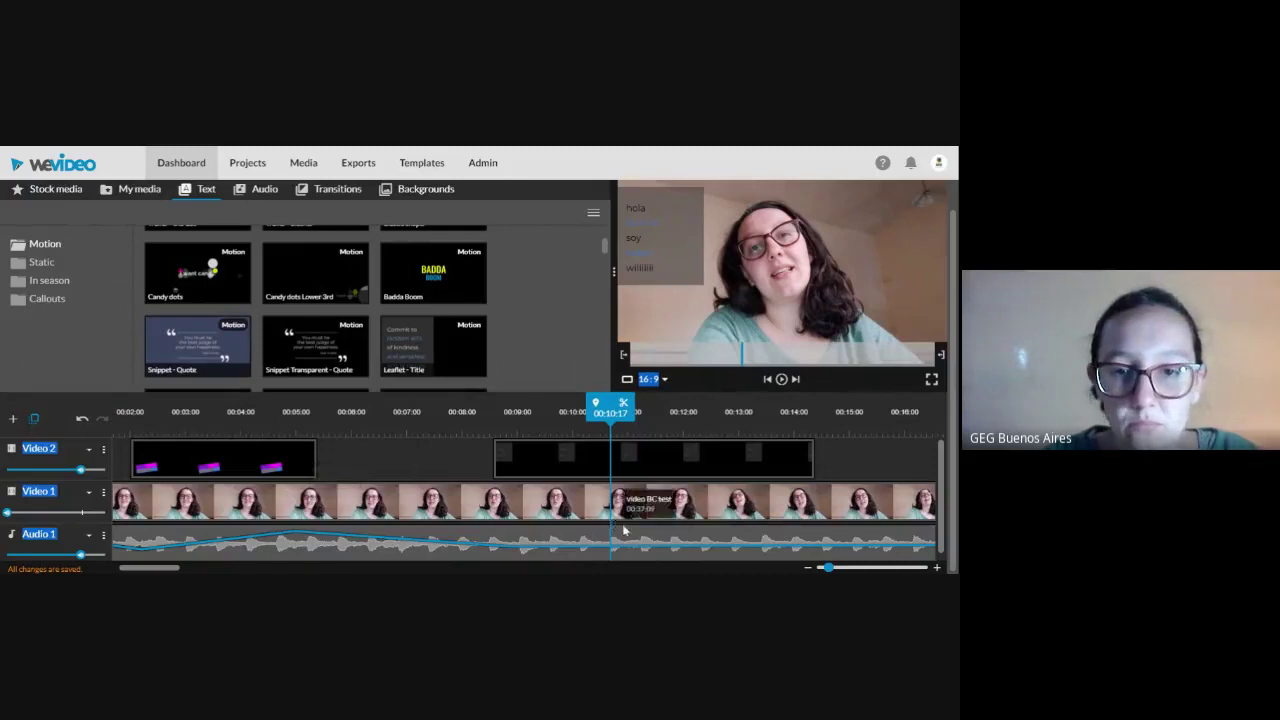
Play the video from about 00:07:16 past the Leaflet title and pause it at 00:14:22
{"action": "left_click_drag", "start_coordinate": [610, 405], "coordinate": [440, 405]}
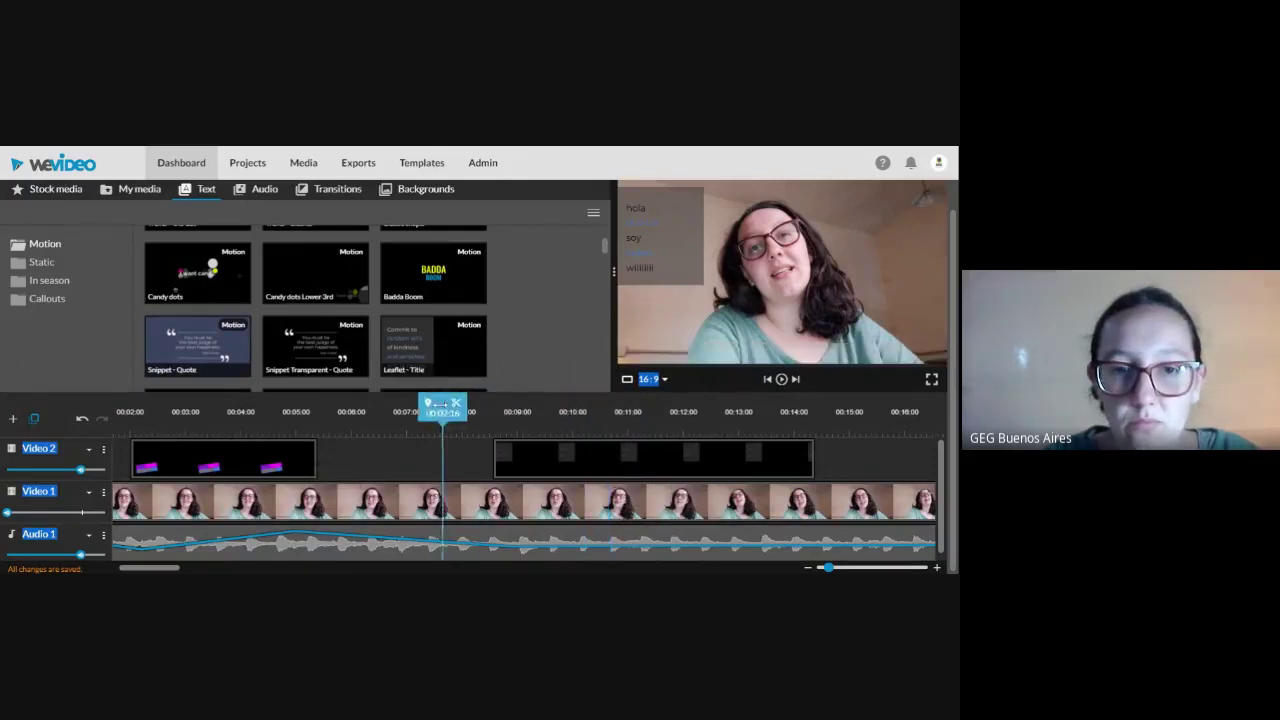
{"action": "left_click", "coordinate": [781, 379]}
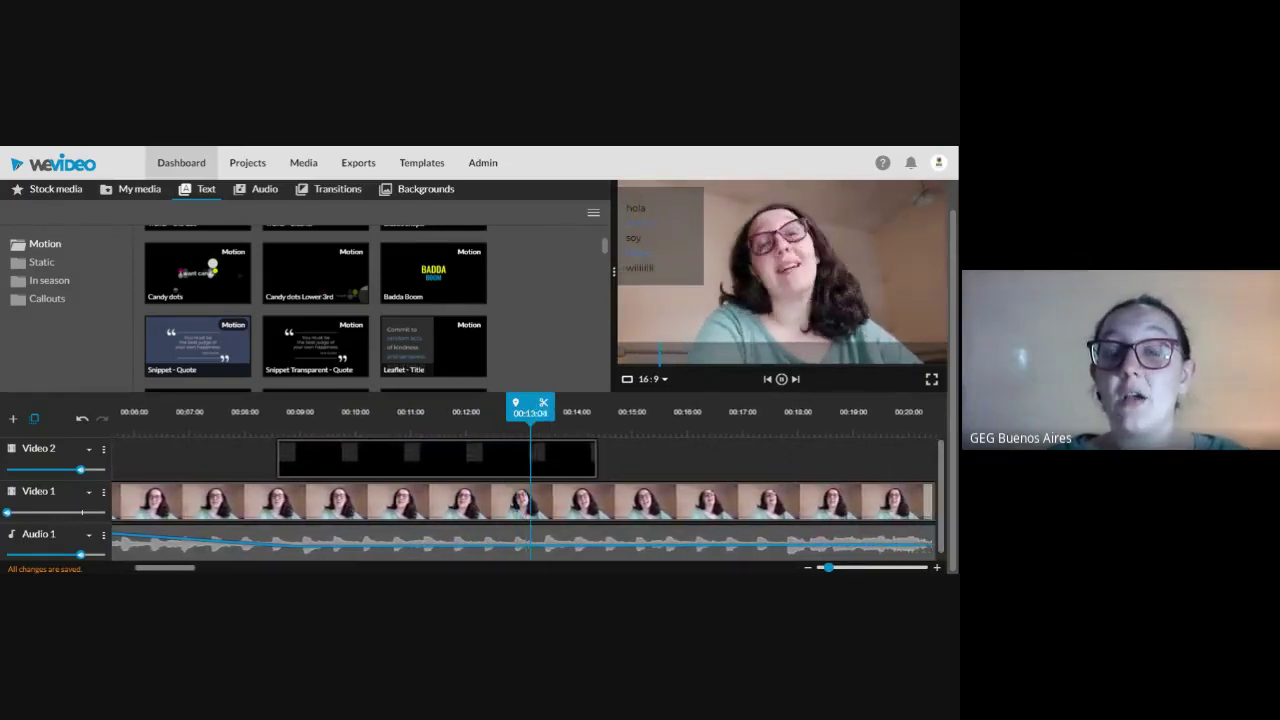
{"action": "left_click", "coordinate": [781, 379]}
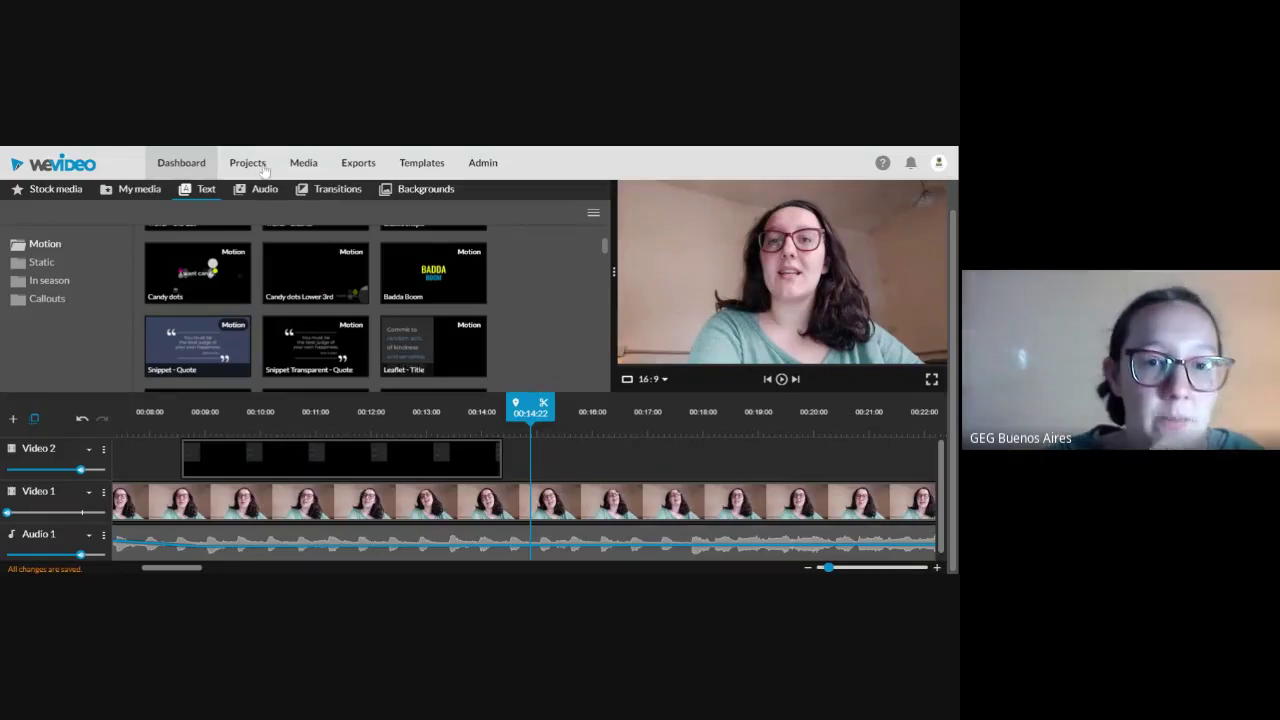
Move the playhead back to 00:08:11 and place the Badda Boom motion title on Video 2 at 00:16:23
{"action": "left_click_drag", "start_coordinate": [536, 434], "coordinate": [174, 418]}
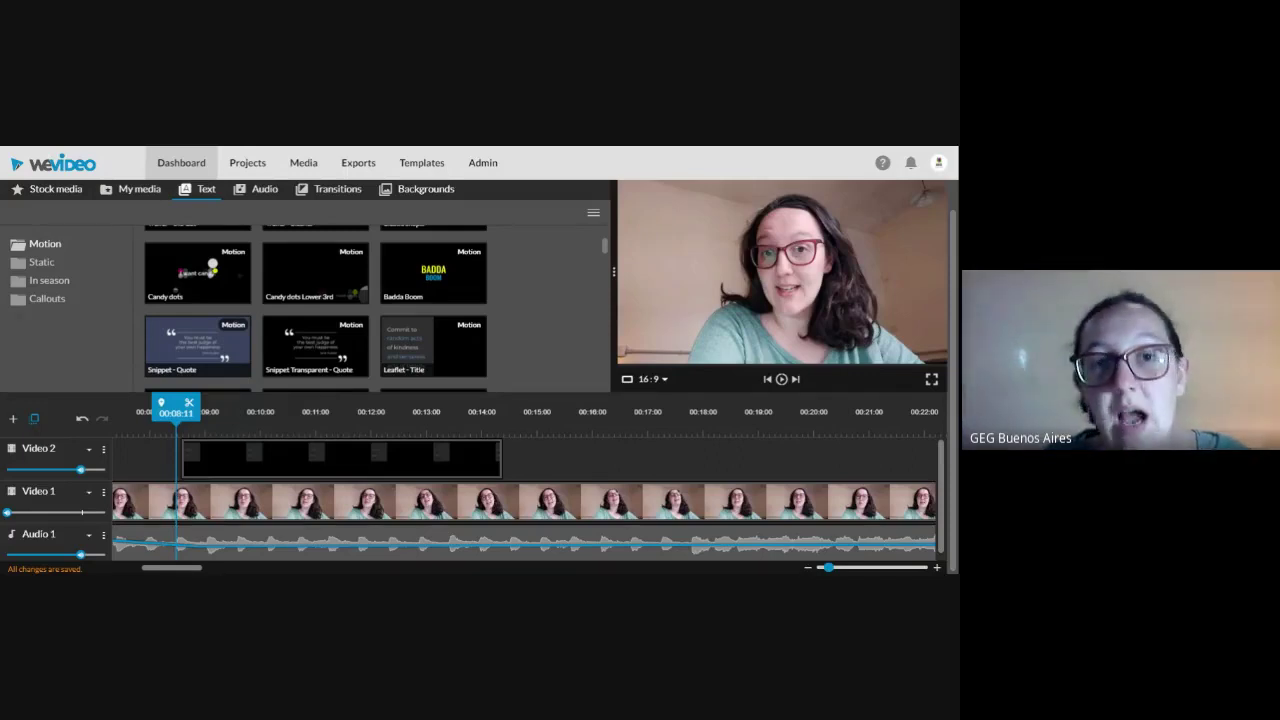
{"action": "left_click_drag", "start_coordinate": [433, 270], "coordinate": [663, 450]}
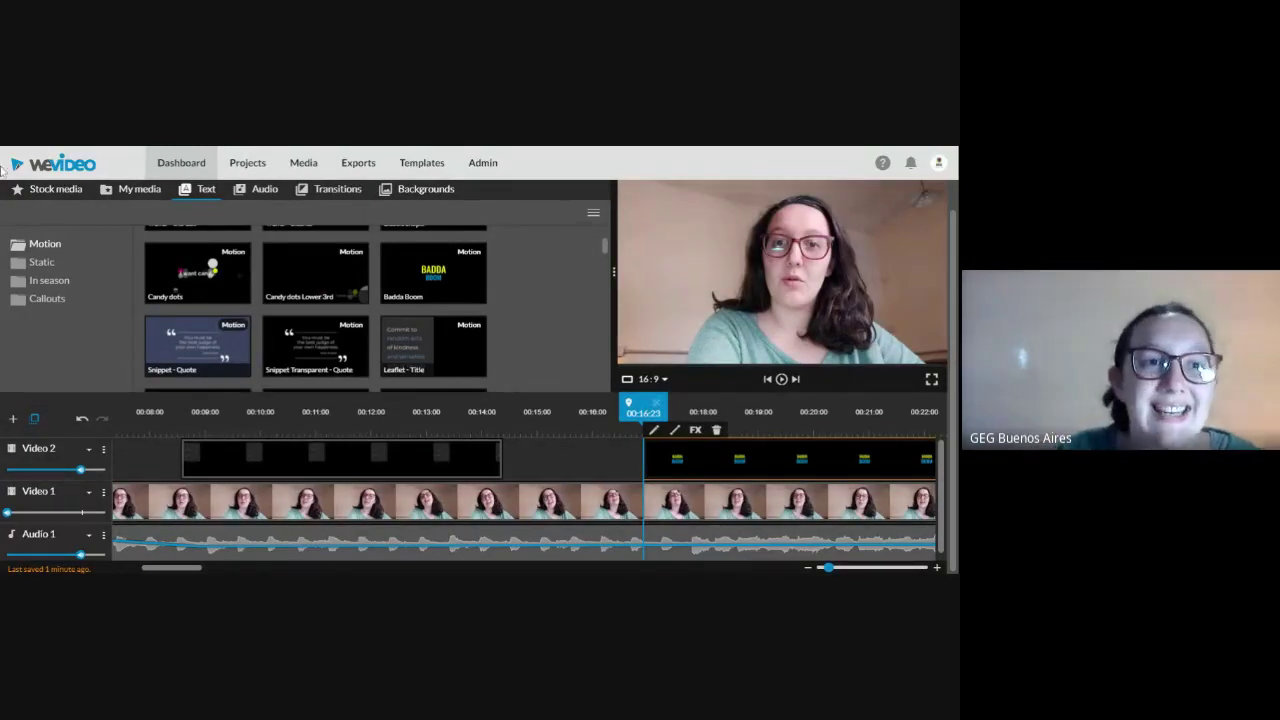
Browse the stock media found for "history"
{"action": "left_click", "coordinate": [50, 189]}
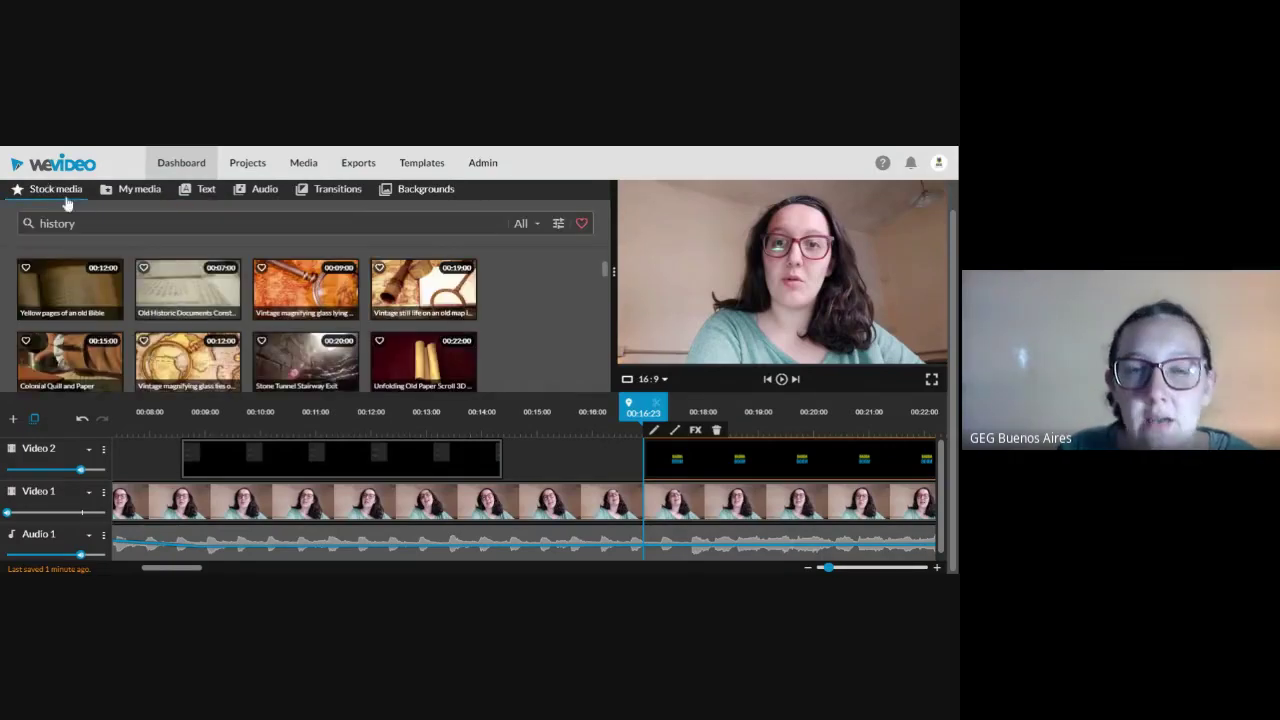
{"action": "scroll", "coordinate": [424, 348], "scroll_direction": "down", "scroll_amount": 6}
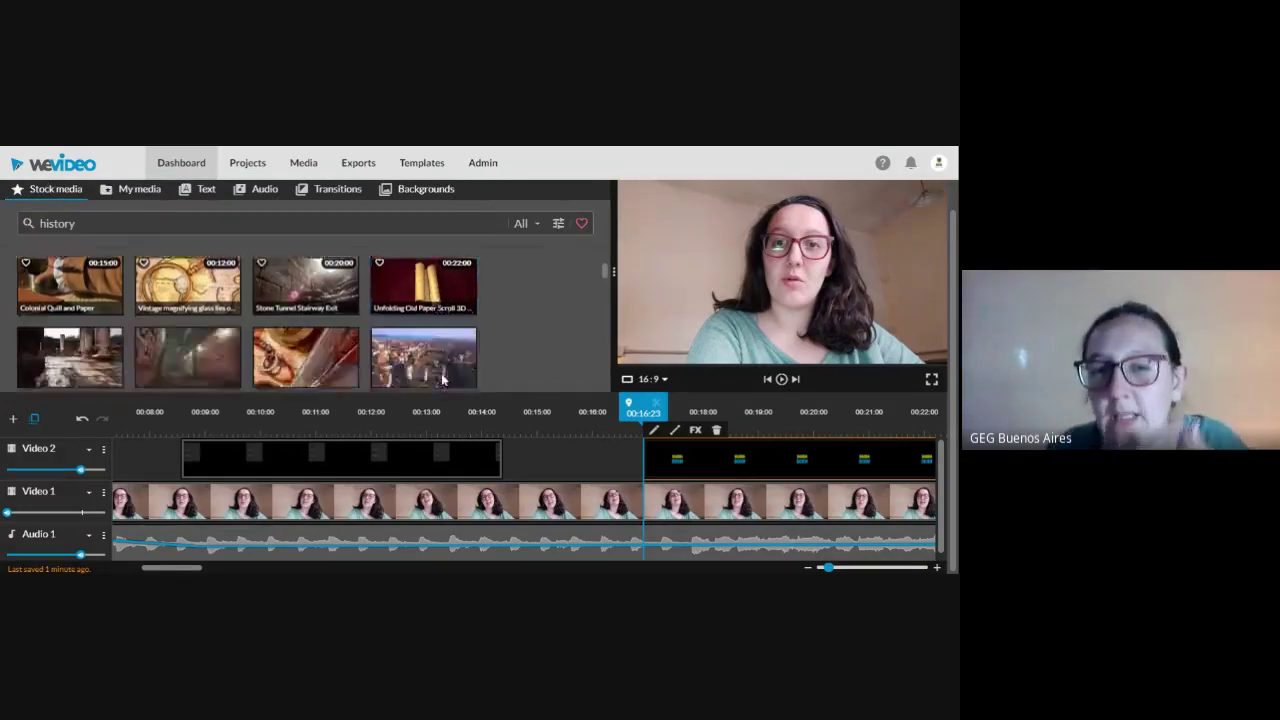
{"action": "scroll", "coordinate": [513, 320], "scroll_direction": "down", "scroll_amount": 3}
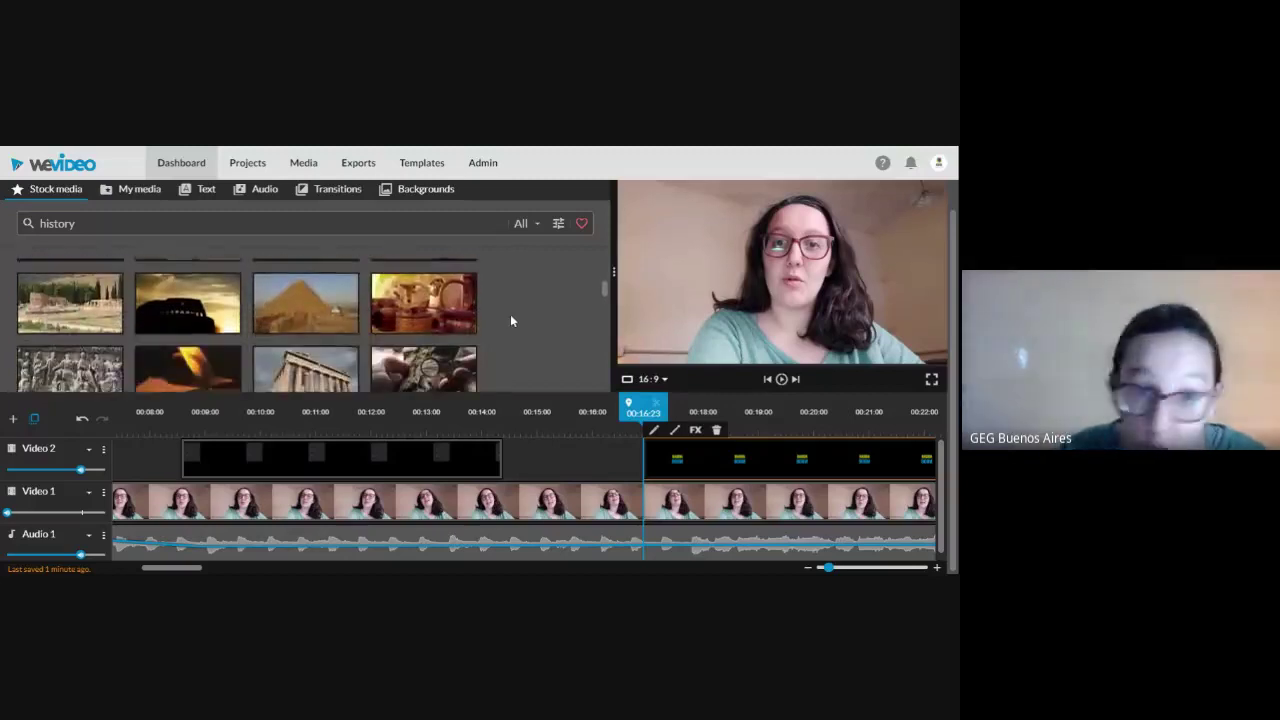
{"action": "scroll", "coordinate": [510, 331], "scroll_direction": "down", "scroll_amount": 1}
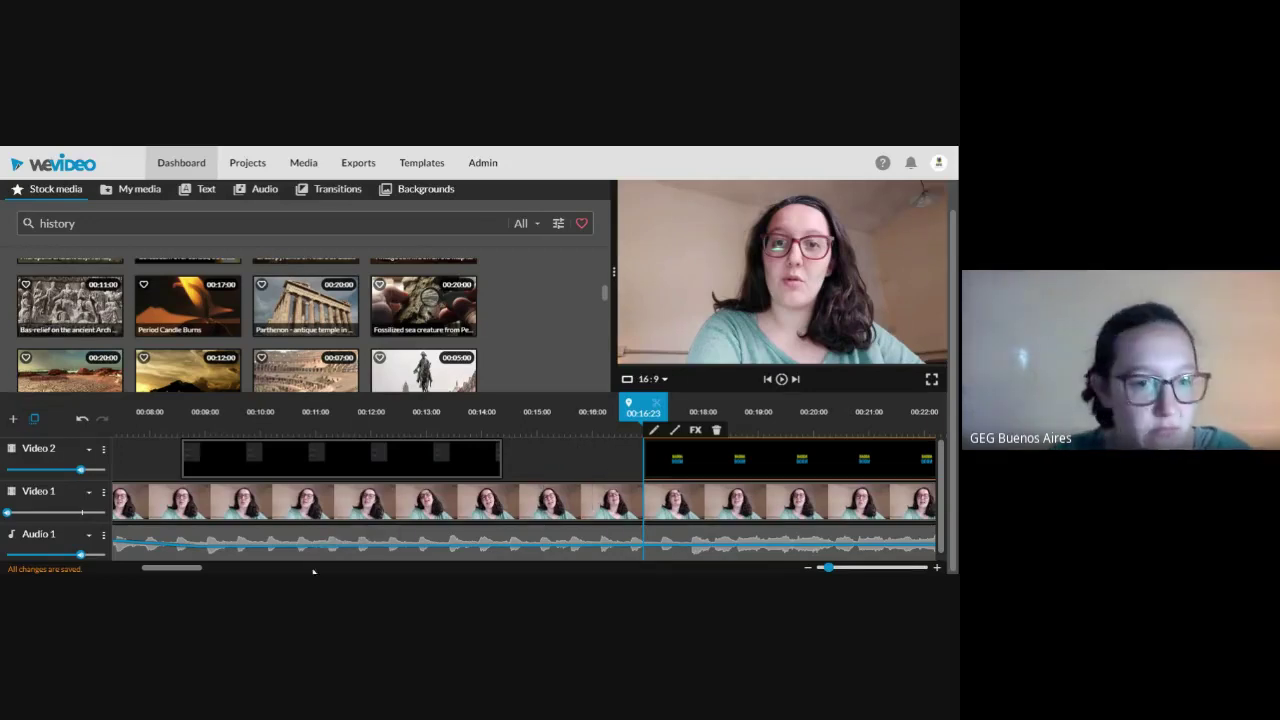
Review the start of the timeline, checking the Video 1 clip, its track options and the first two titles on Video 2
{"action": "left_click_drag", "start_coordinate": [171, 567], "coordinate": [140, 567]}
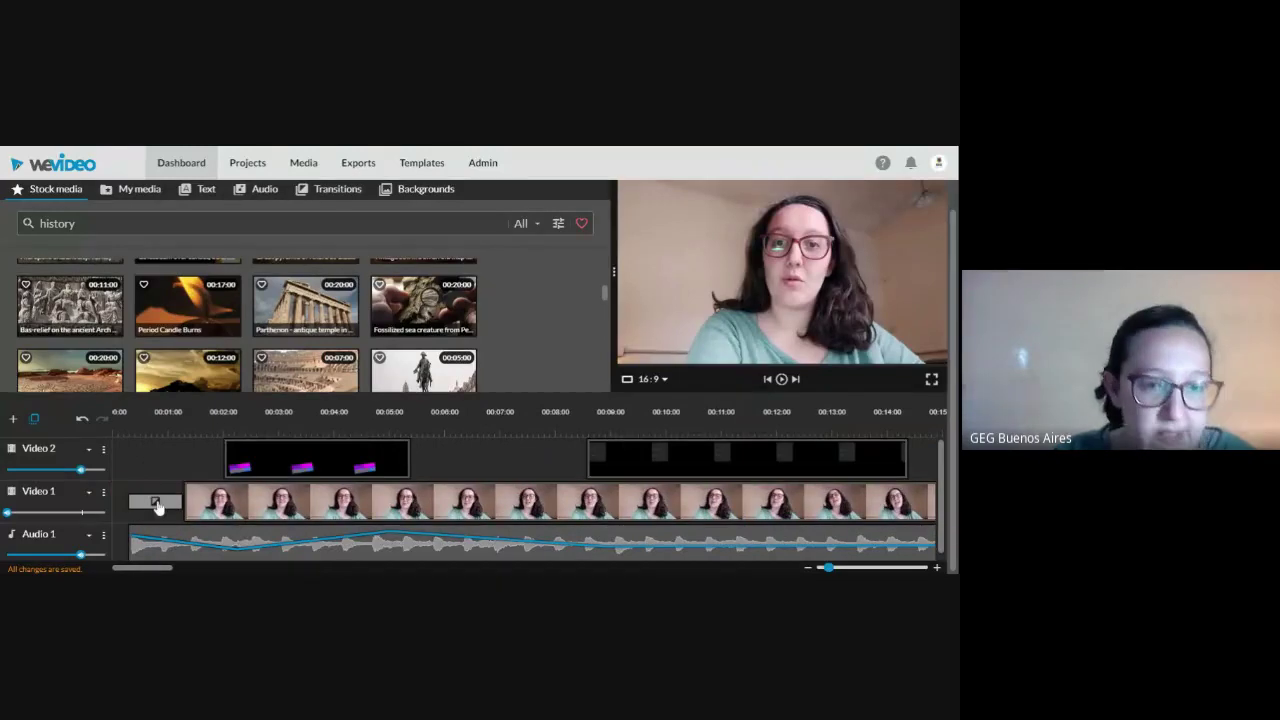
{"action": "left_click", "coordinate": [243, 505]}
{"action": "left_click", "coordinate": [320, 505]}
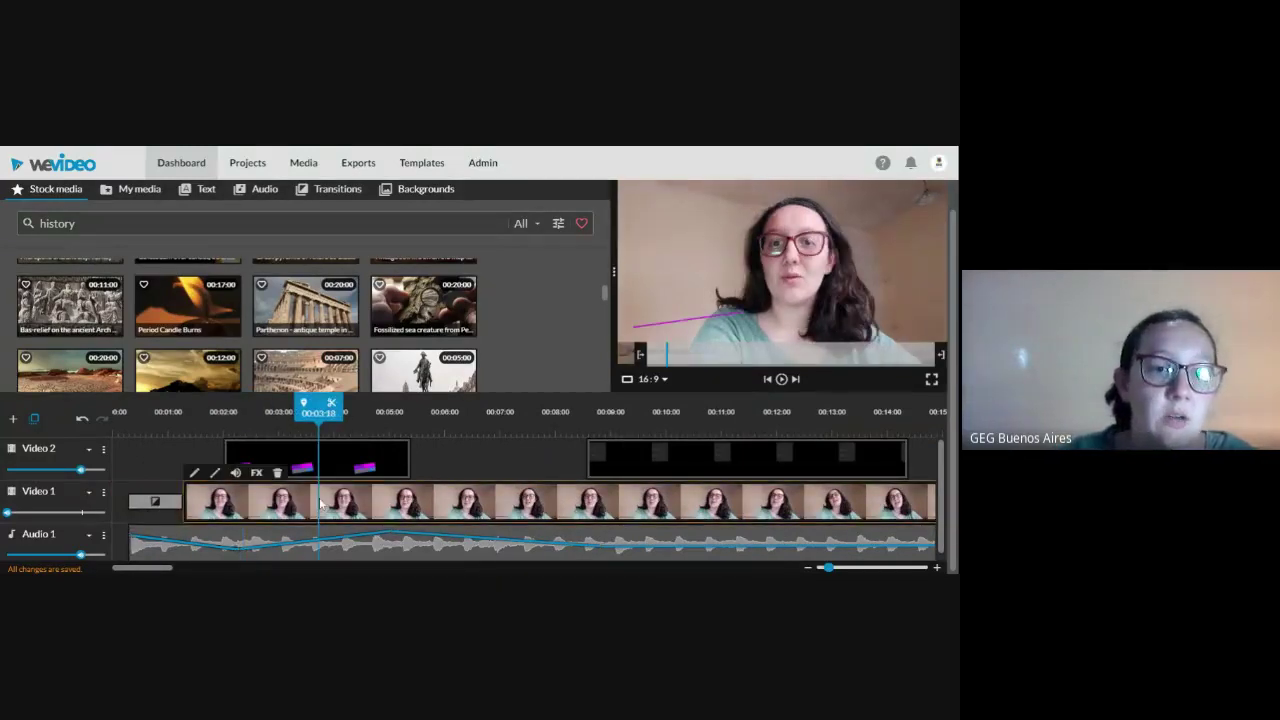
{"action": "left_click", "coordinate": [89, 495]}
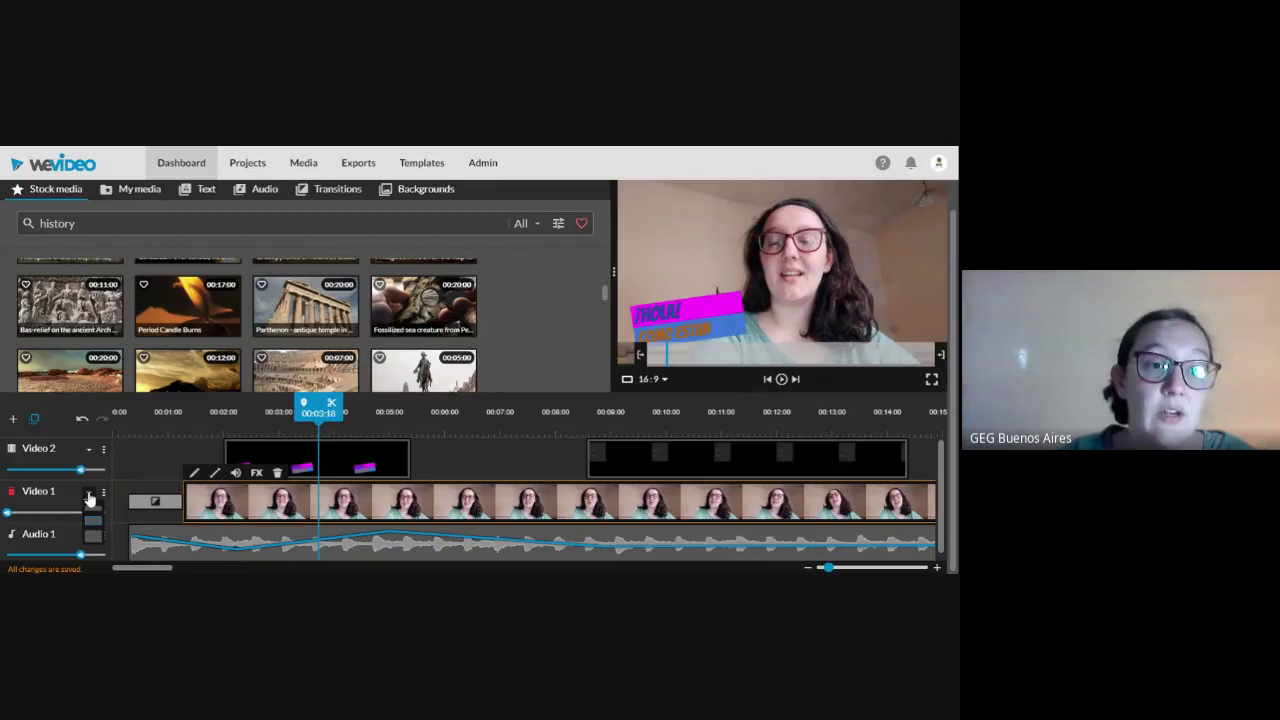
{"action": "left_click", "coordinate": [366, 457]}
{"action": "left_click", "coordinate": [639, 470]}
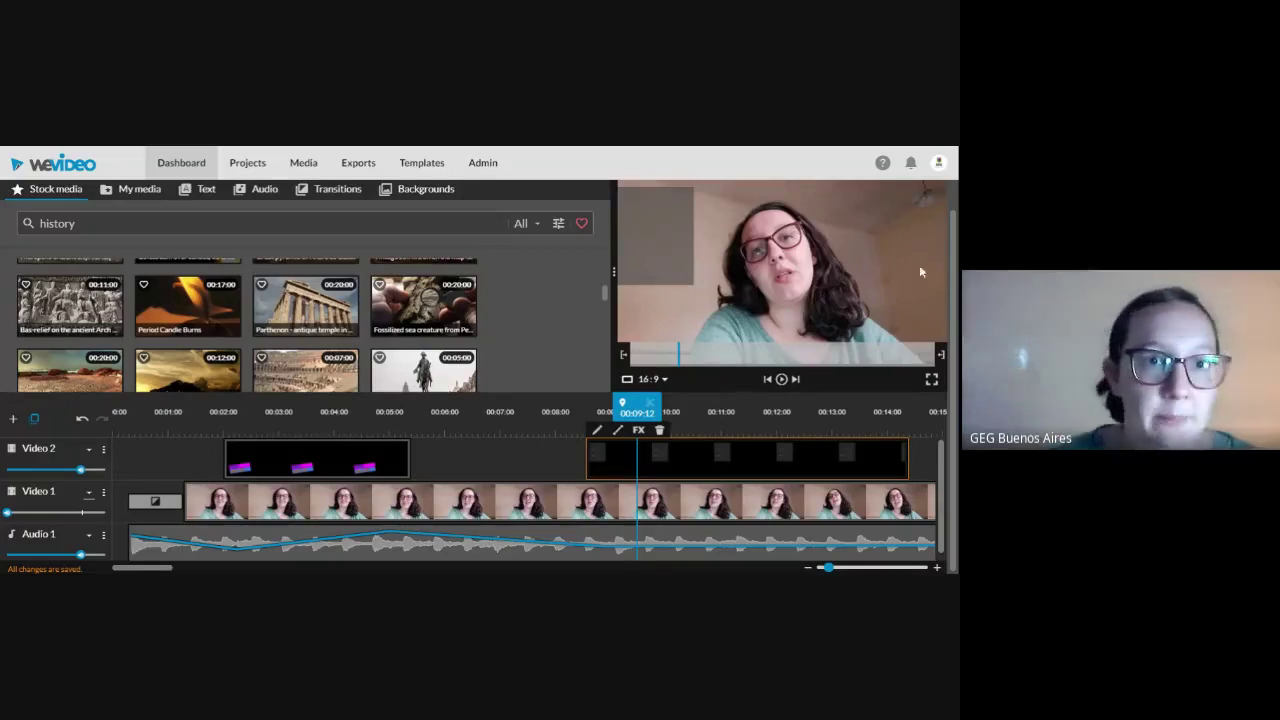
Browse the additional transitions and preview Bubble pattern
{"action": "left_click", "coordinate": [335, 190]}
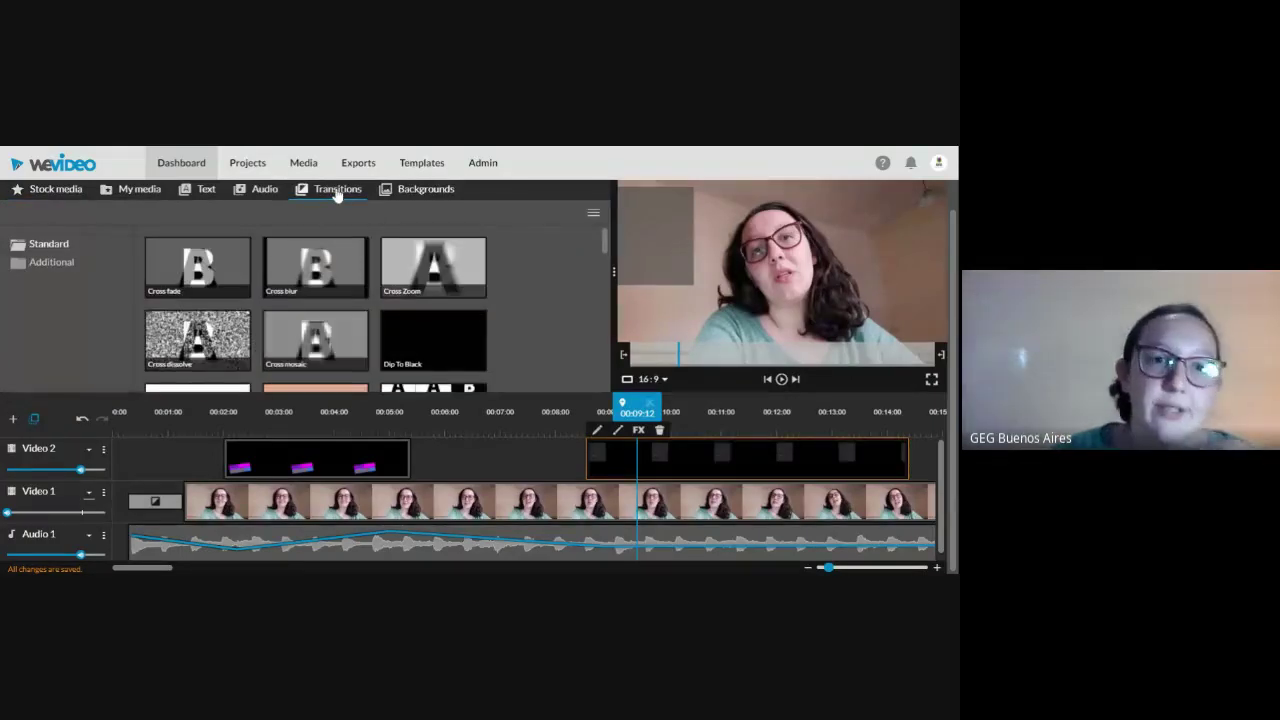
{"action": "left_click", "coordinate": [35, 262]}
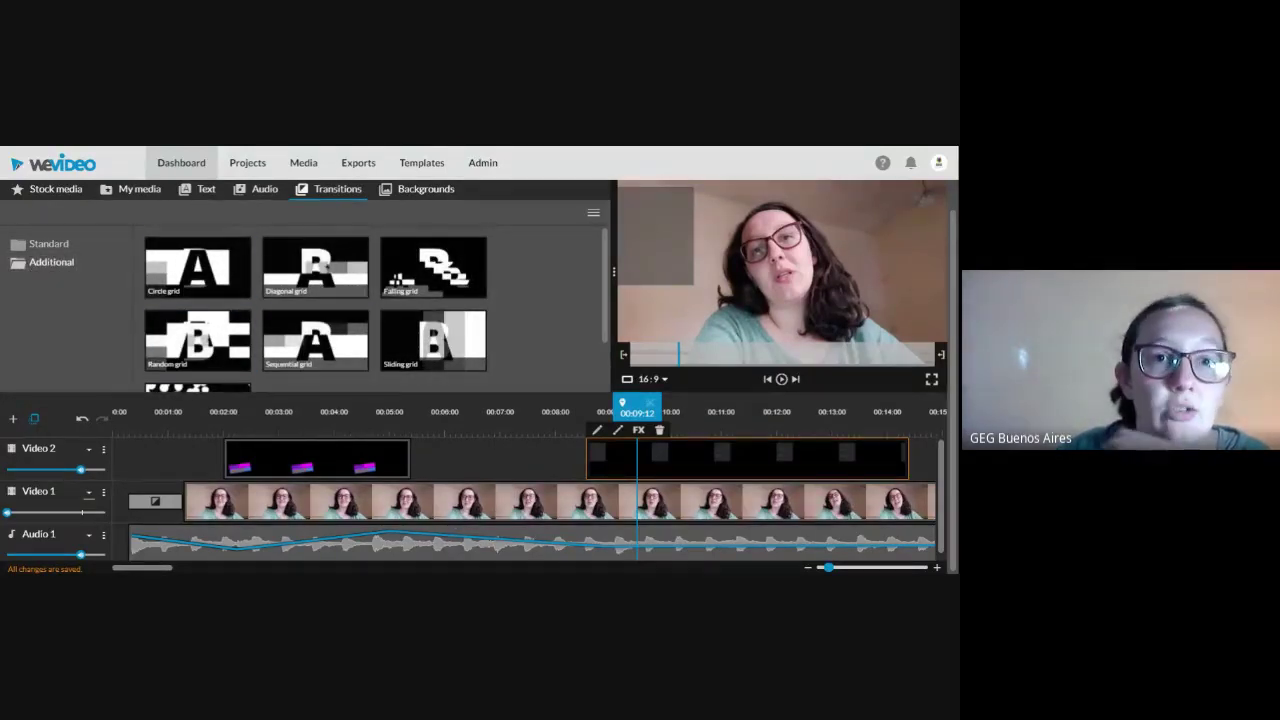
{"action": "scroll", "coordinate": [220, 352], "scroll_direction": "down", "scroll_amount": 1}
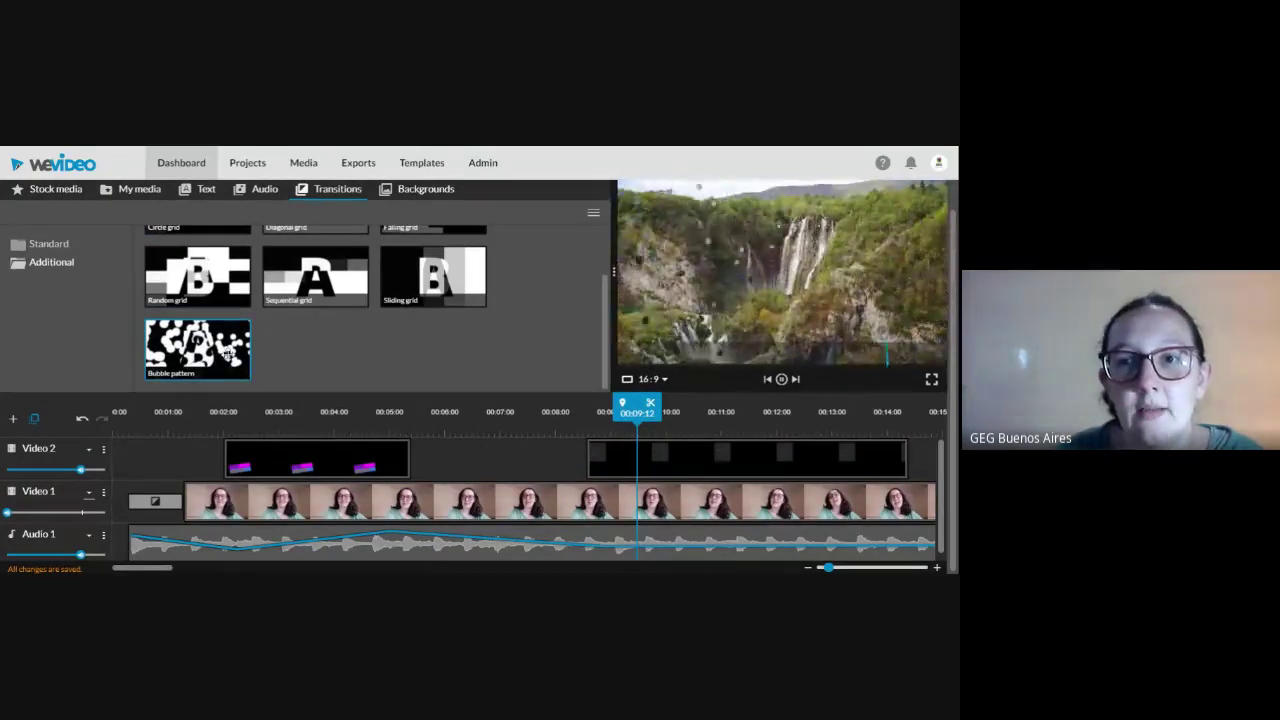
Trim the end of the Video 1 clip to 00:36:20 and add the Bubble pattern transition at its end
{"action": "left_click_drag", "start_coordinate": [150, 567], "coordinate": [264, 550]}
{"action": "left_click", "coordinate": [521, 500]}
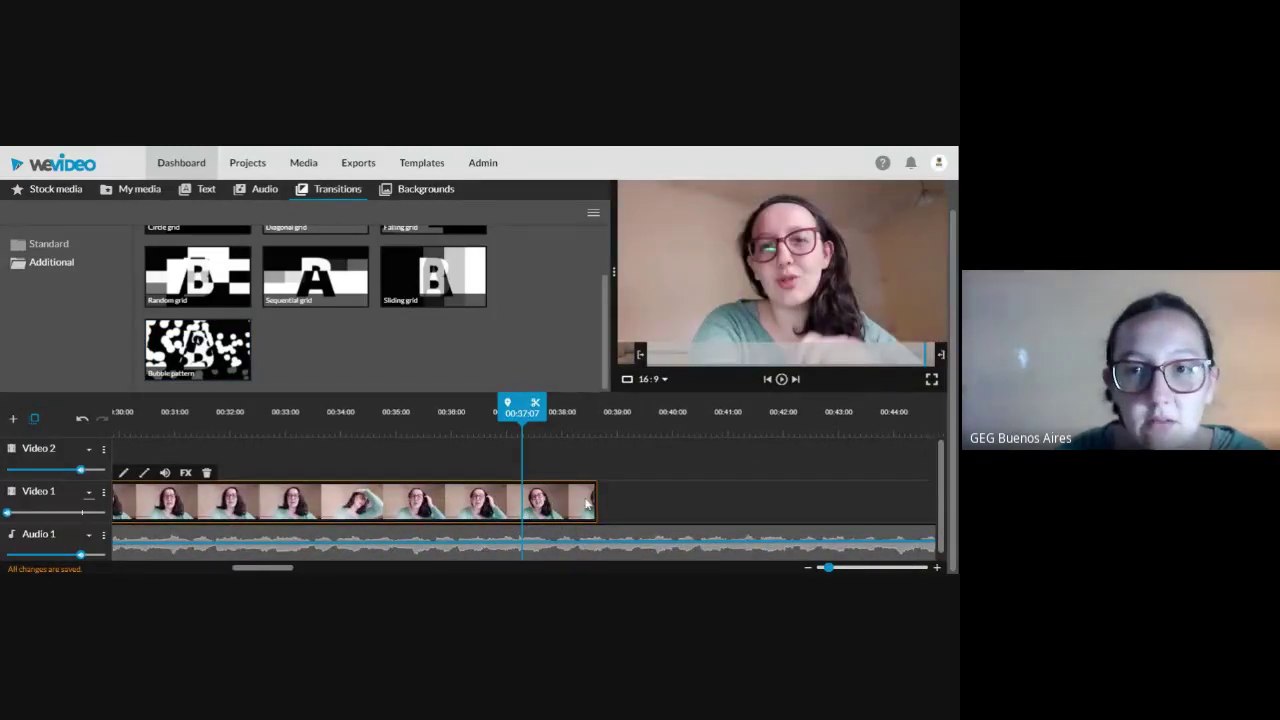
{"action": "left_click_drag", "start_coordinate": [596, 500], "coordinate": [490, 506]}
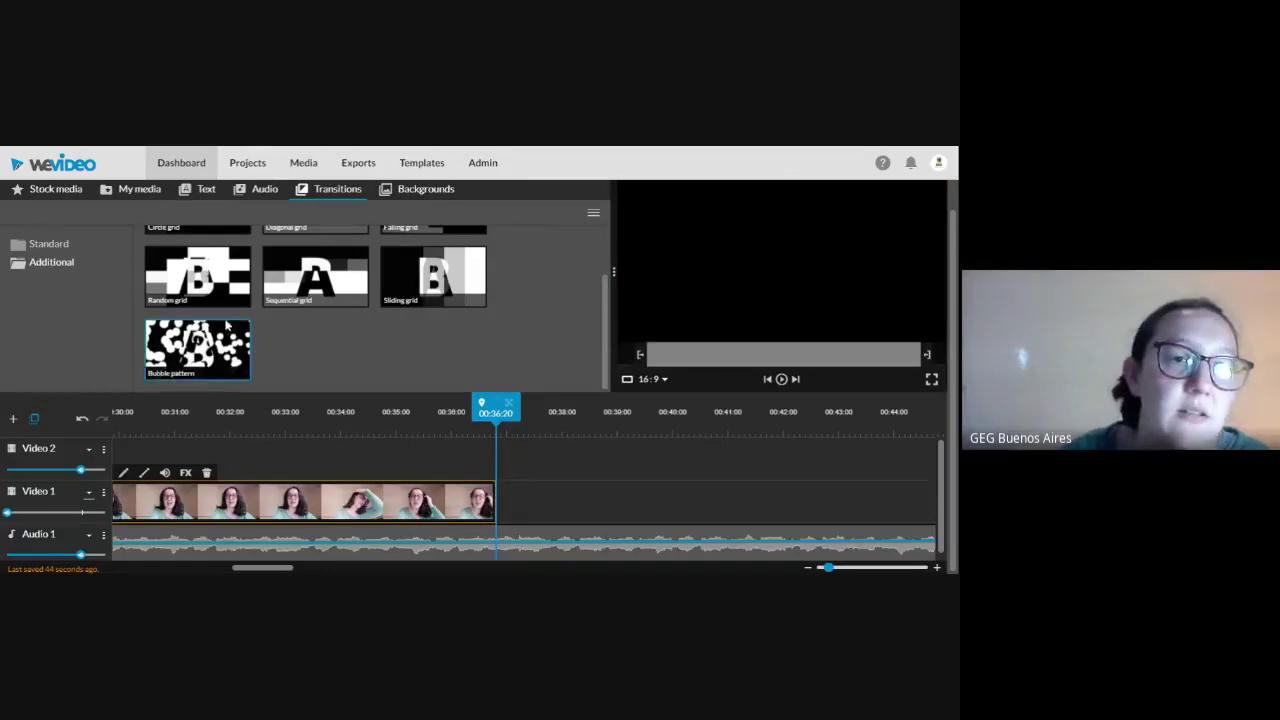
{"action": "left_click_drag", "start_coordinate": [198, 349], "coordinate": [512, 506]}
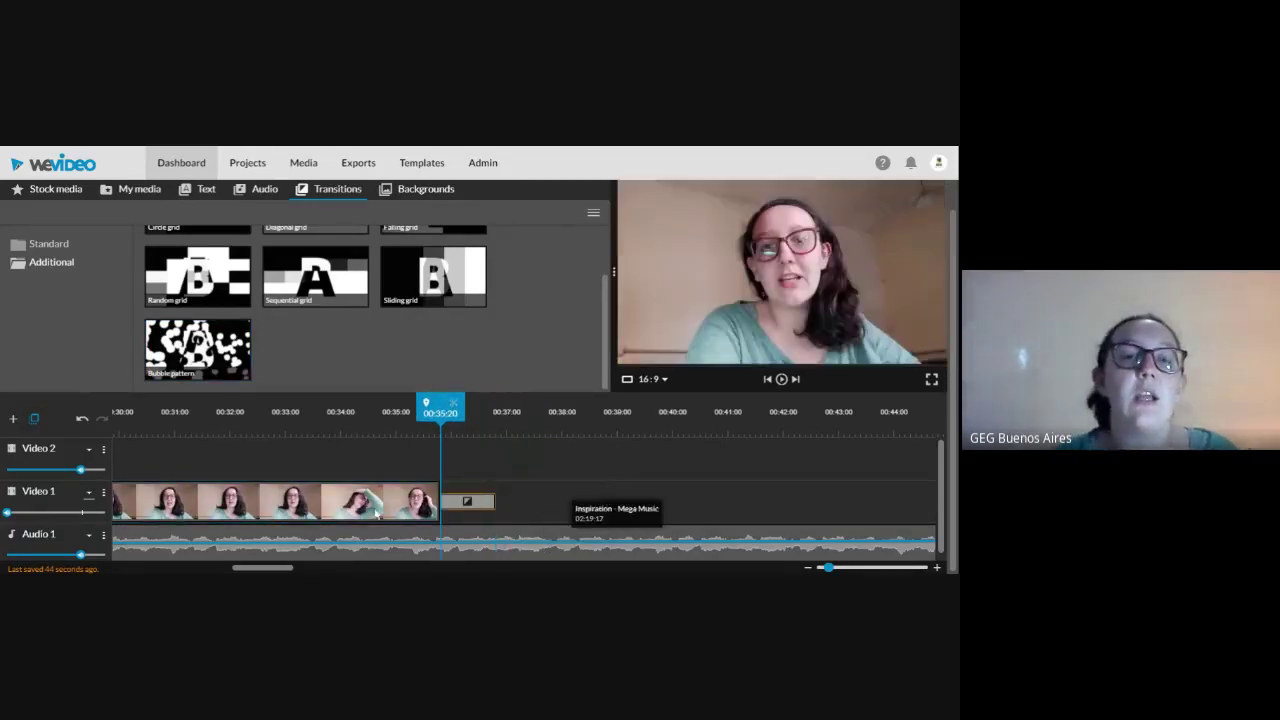
Play the end of the Video 1 clip through the Bubble pattern transition and pause at 00:39:18
{"action": "left_click", "coordinate": [342, 500]}
{"action": "left_click", "coordinate": [781, 381]}
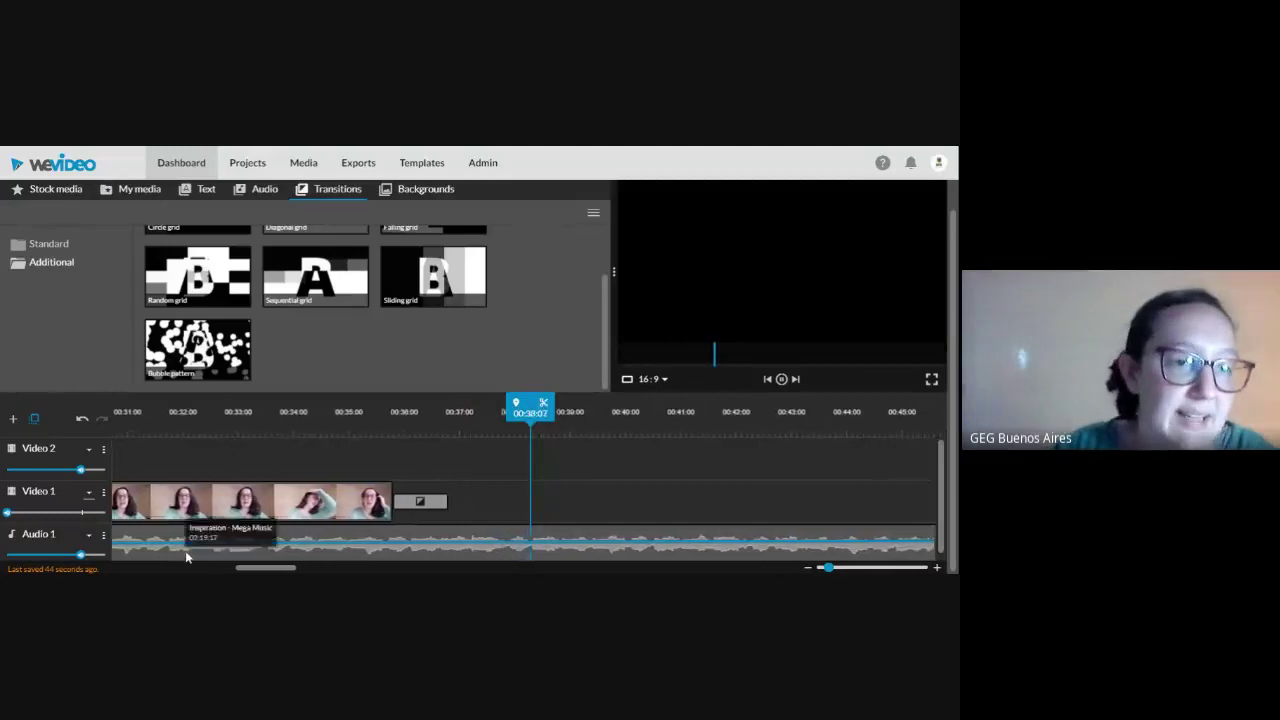
{"action": "left_click", "coordinate": [787, 381]}
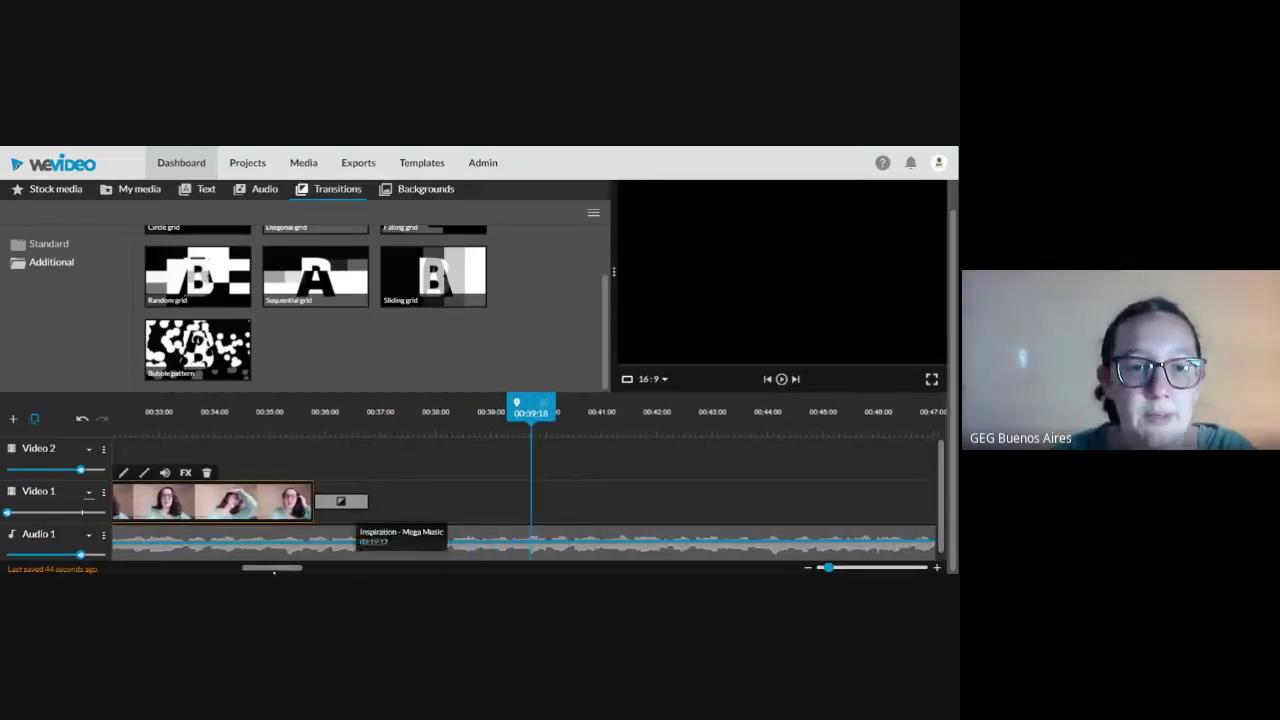
Split the Audio 1 music just before the closing Bubble pattern transition and delete the part after the cut
{"action": "left_click", "coordinate": [306, 542]}
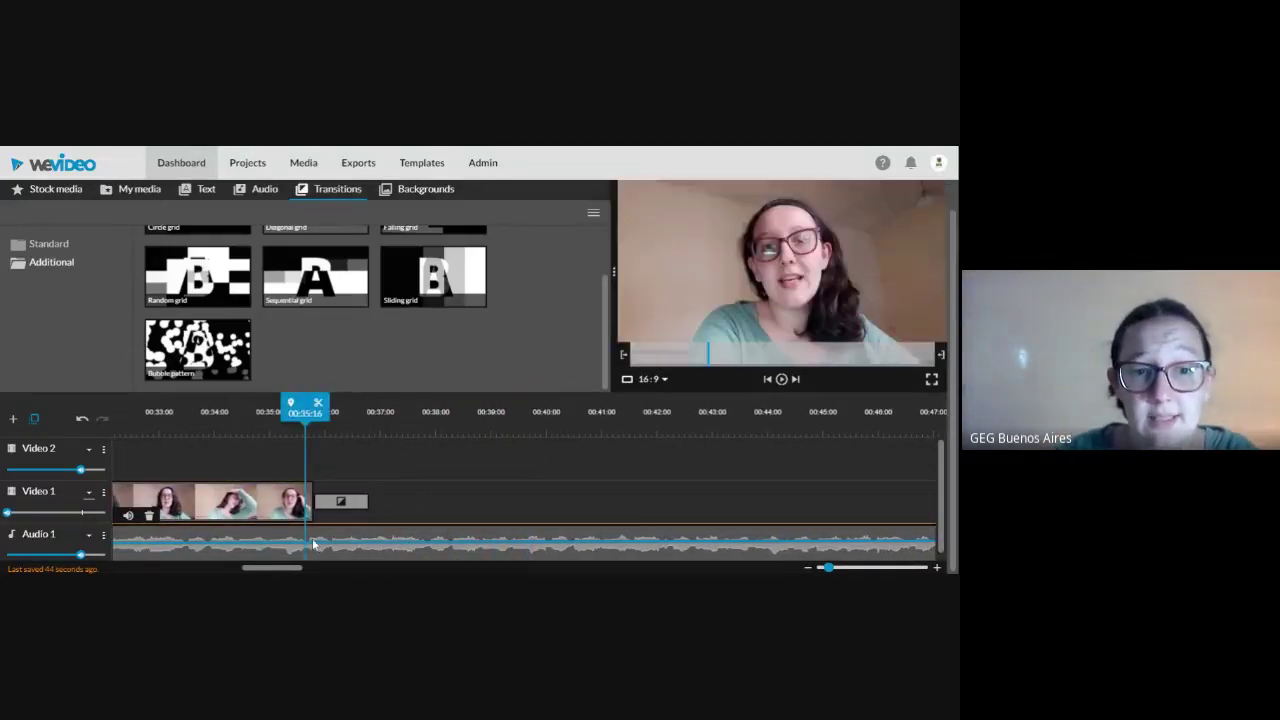
{"action": "left_click_drag", "start_coordinate": [305, 410], "coordinate": [310, 412]}
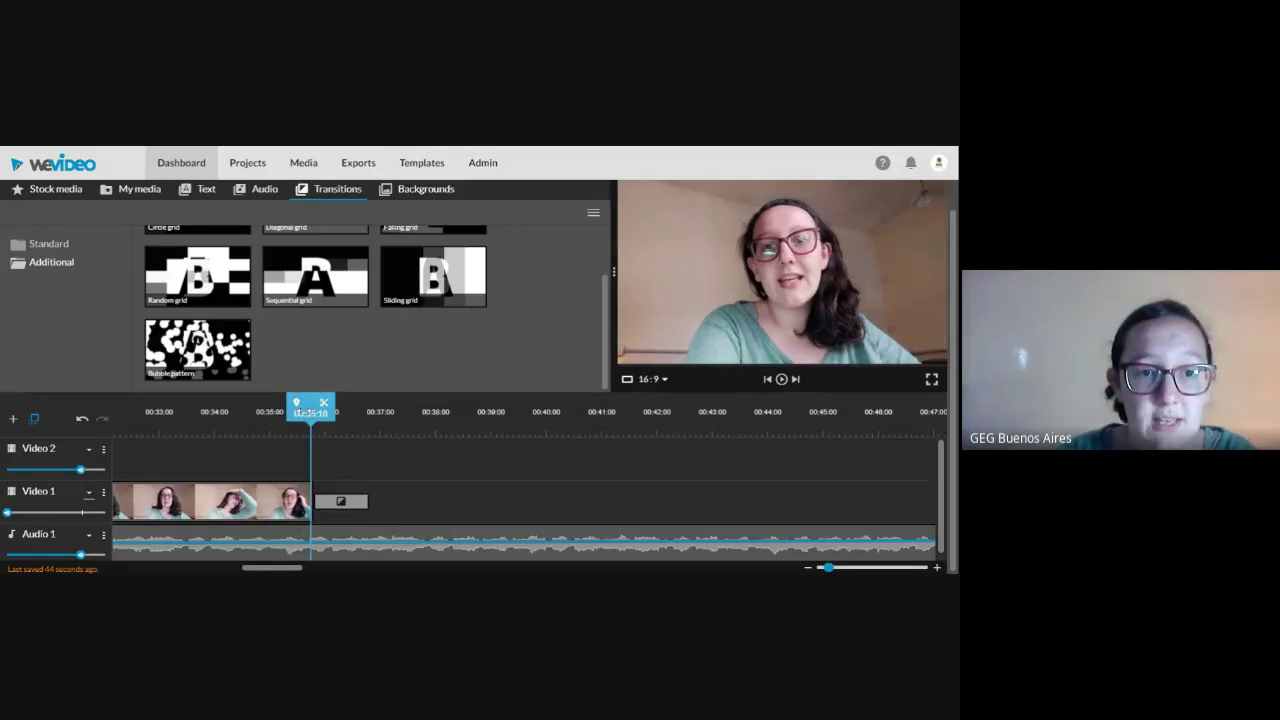
{"action": "left_click", "coordinate": [315, 542]}
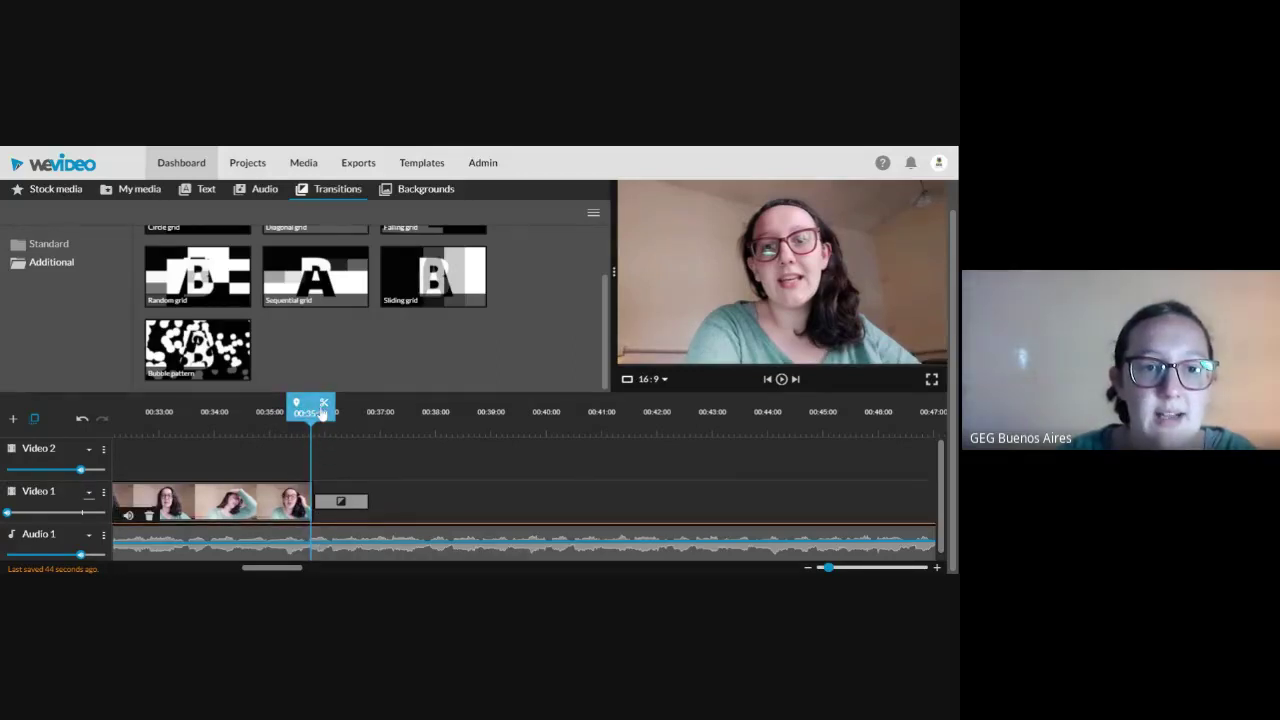
{"action": "left_click", "coordinate": [323, 409]}
{"action": "left_click", "coordinate": [343, 551]}
{"action": "key", "text": "Delete"}
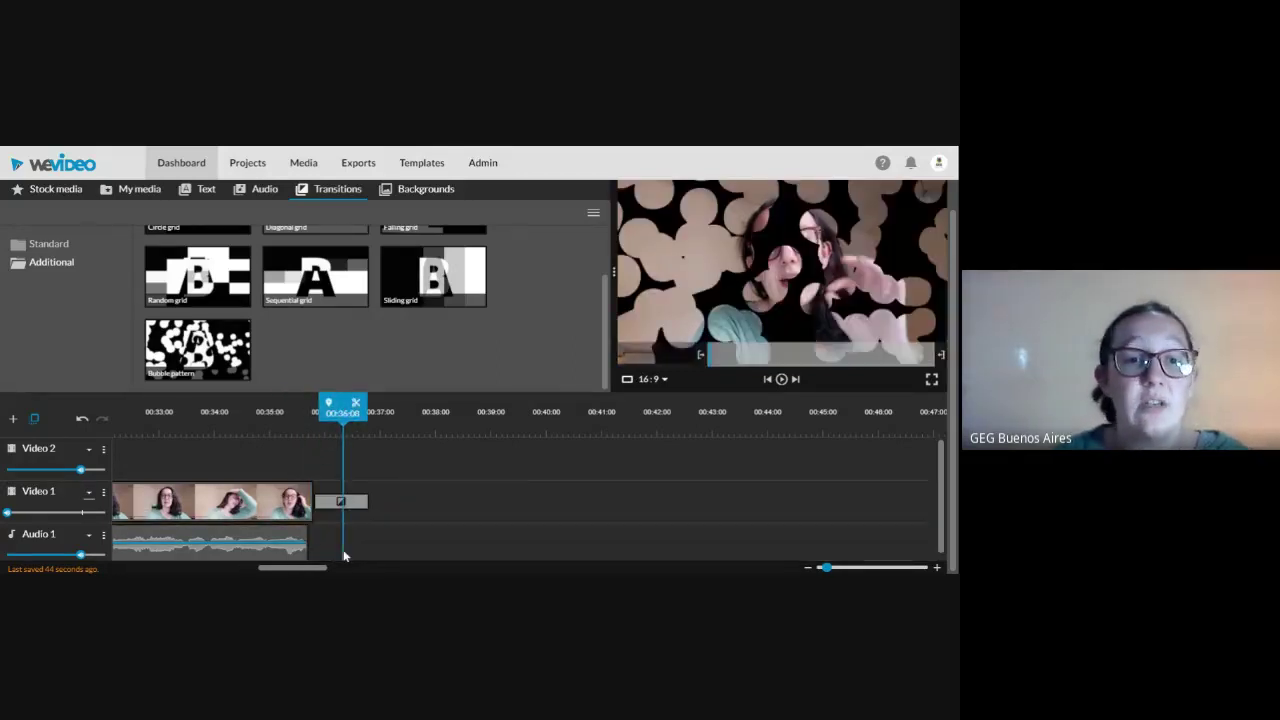
Extend the end of the Audio 1 music to 00:35:20, level with the end of the Video 1 clip
{"action": "left_click", "coordinate": [312, 540]}
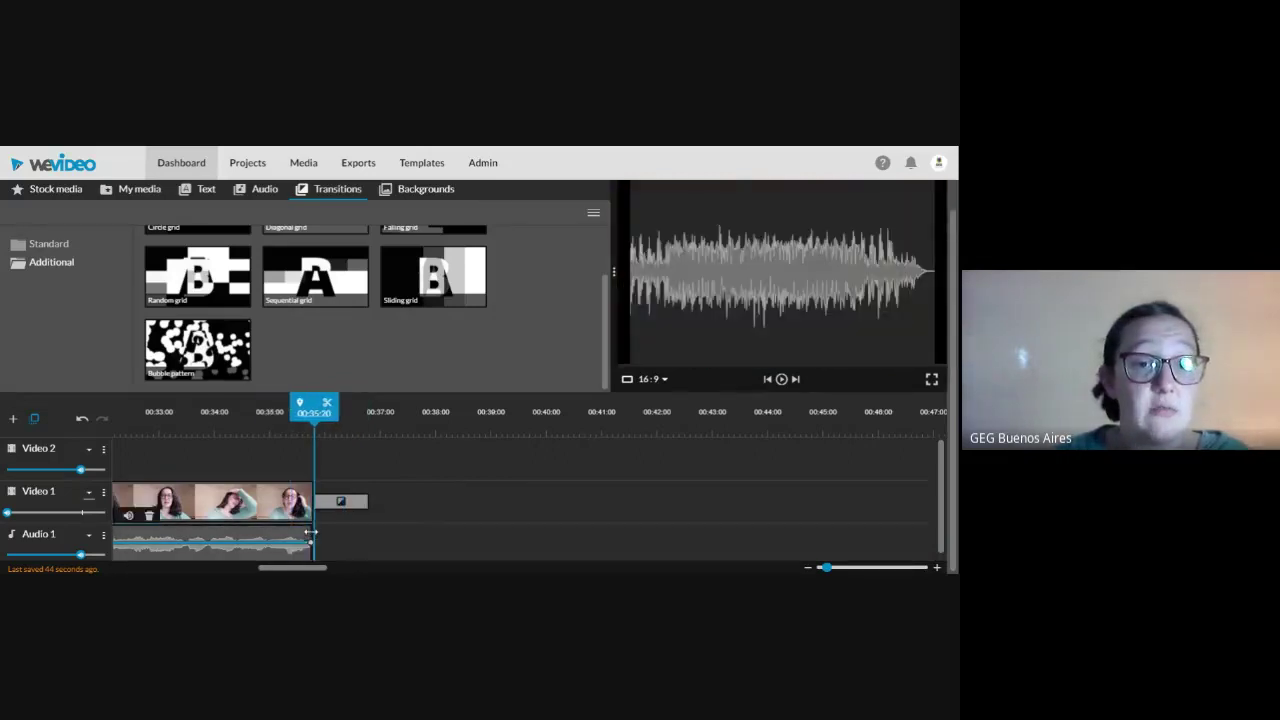
{"action": "left_click", "coordinate": [396, 548]}
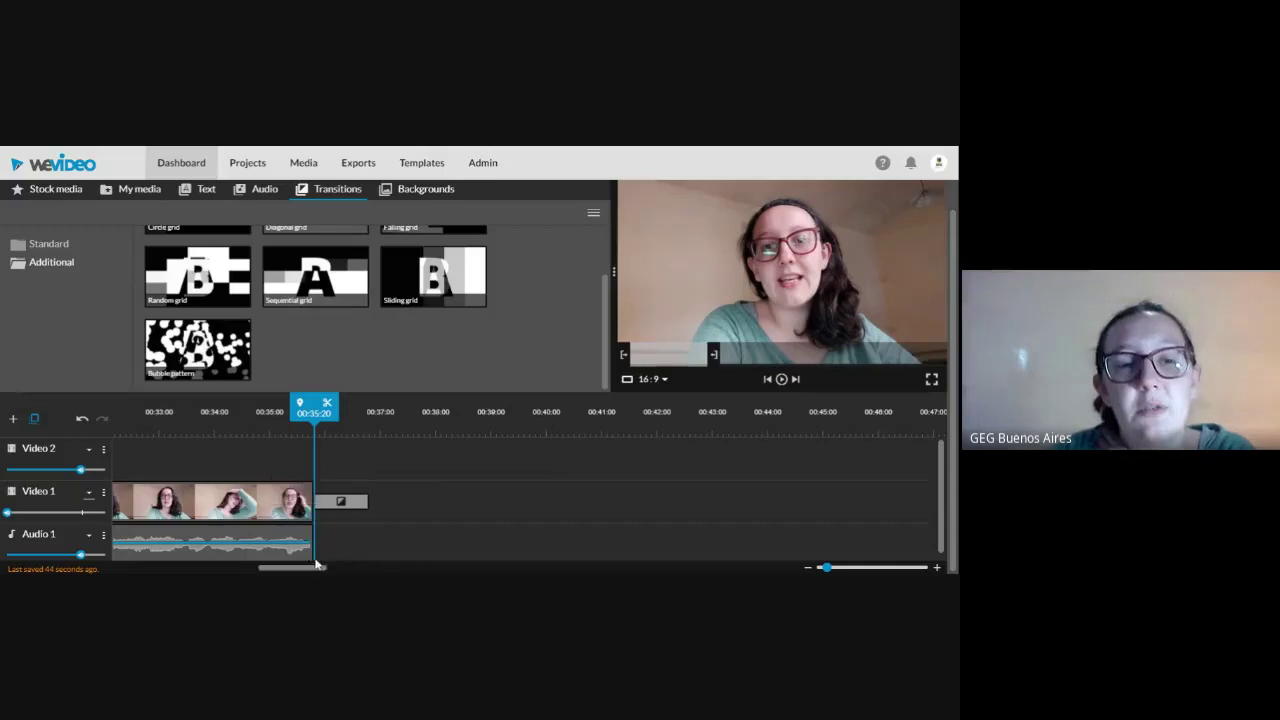
Finish the project with the export title Test GEG and set the export resolution to HD 1280x720
{"action": "left_click_drag", "start_coordinate": [316, 566], "coordinate": [166, 566]}
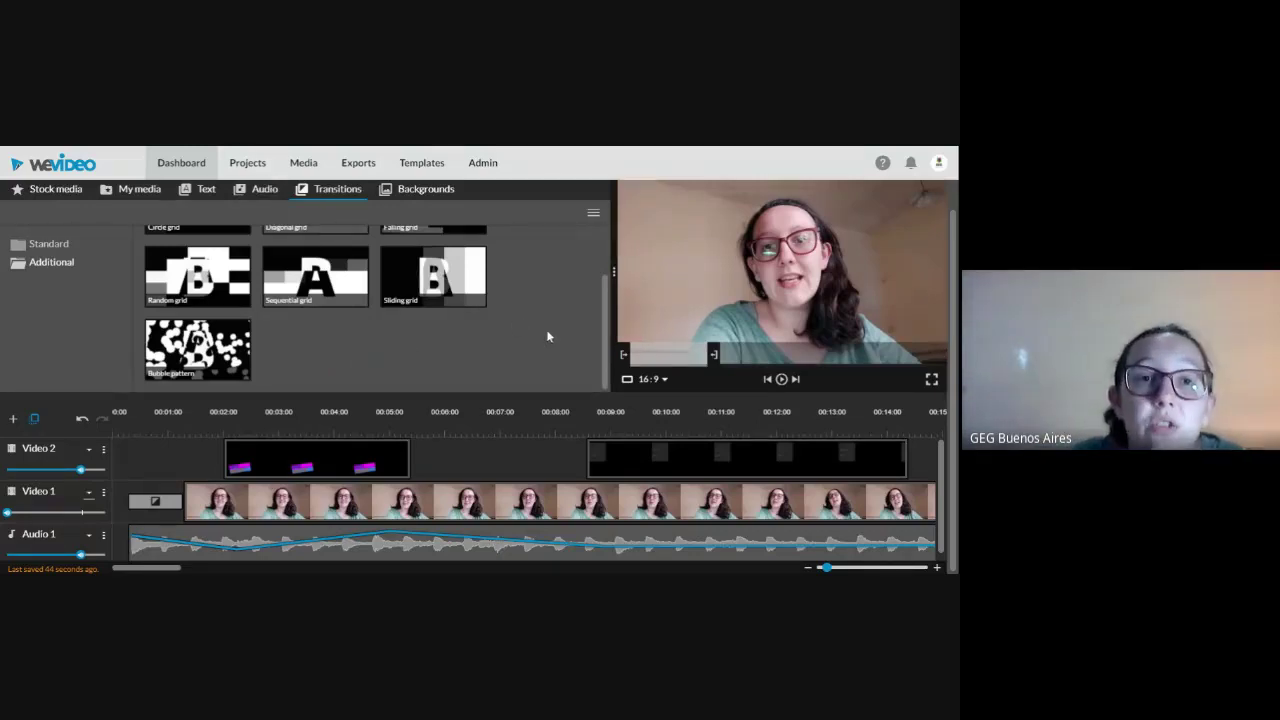
{"action": "scroll", "coordinate": [548, 337], "scroll_direction": "up", "scroll_amount": 2}
{"action": "scroll", "coordinate": [887, 318], "scroll_direction": "up", "scroll_amount": 1}
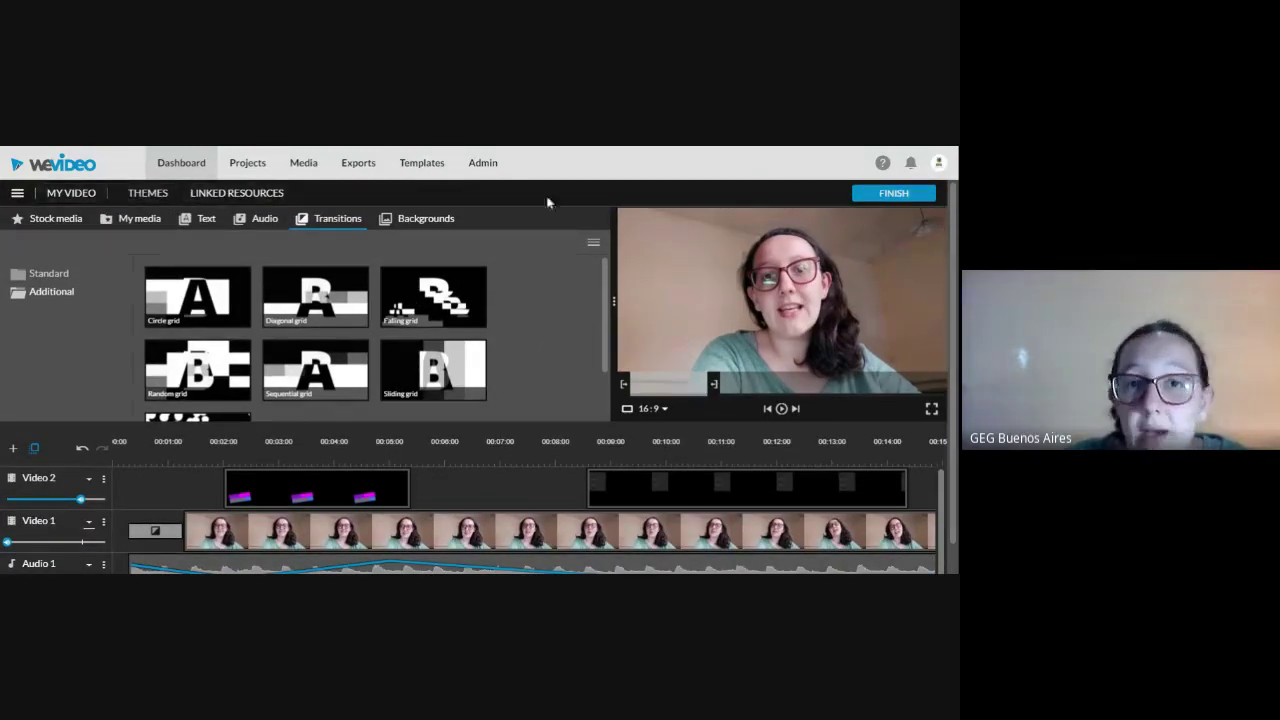
{"action": "left_click", "coordinate": [892, 200]}
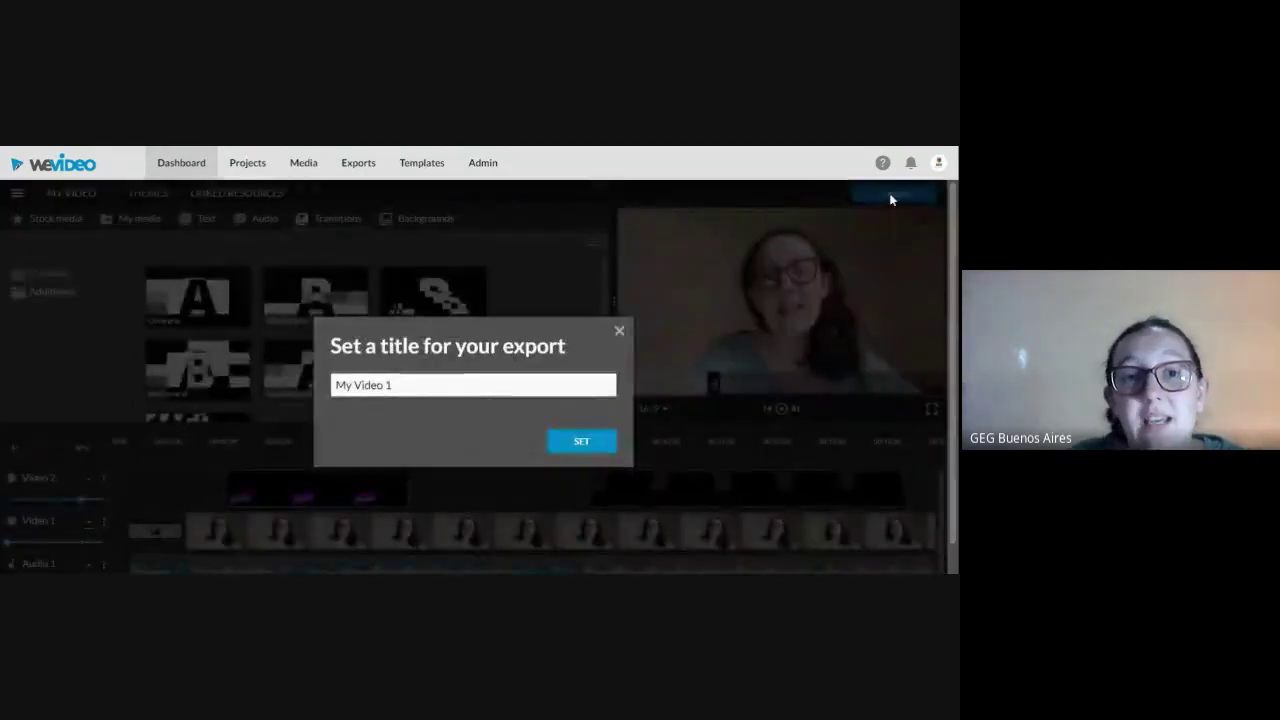
{"action": "triple_click", "coordinate": [544, 390]}
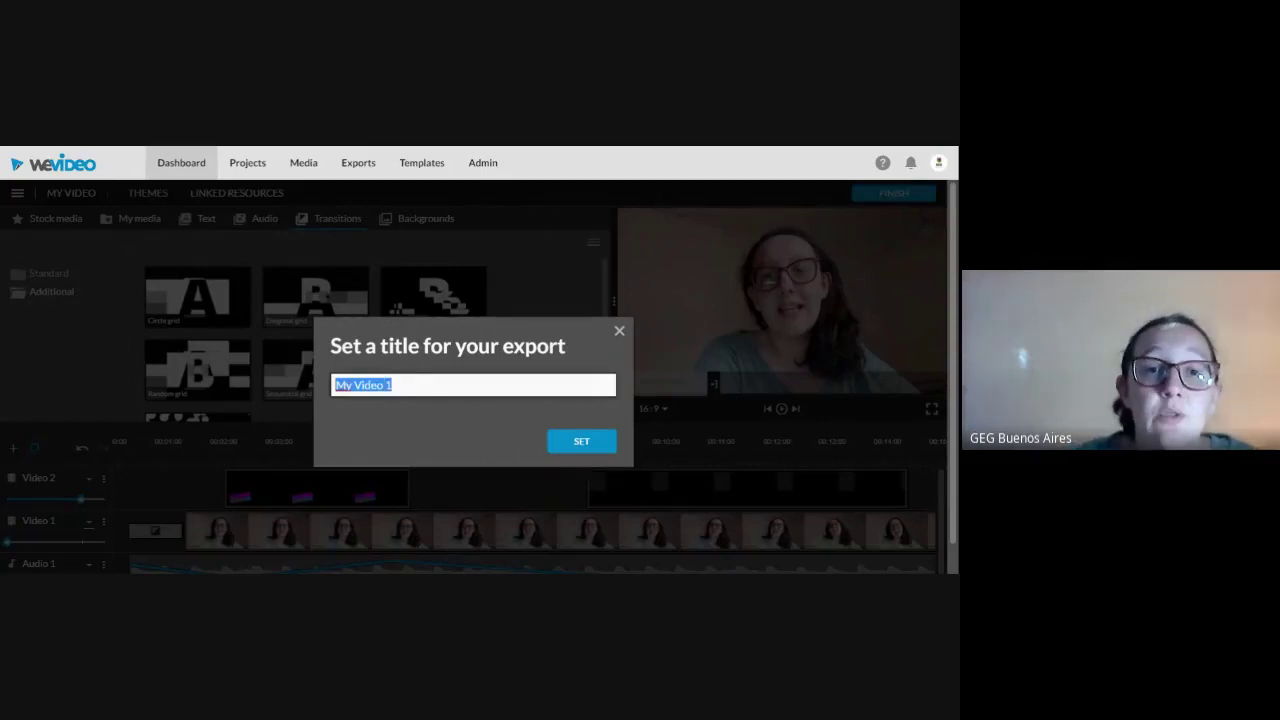
{"action": "type", "text": "TEst GEG"}
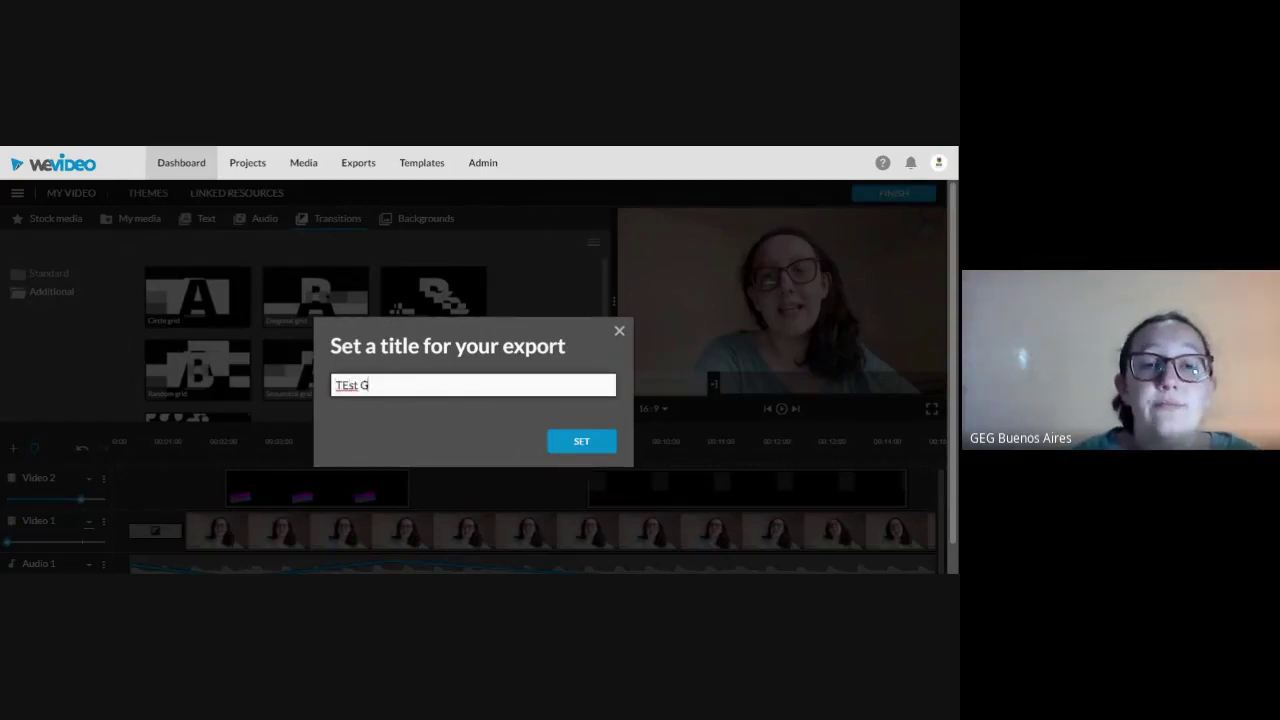
{"action": "left_click", "coordinate": [354, 385]}
{"action": "key", "text": "BackSpace"}
{"action": "type", "text": "e"}
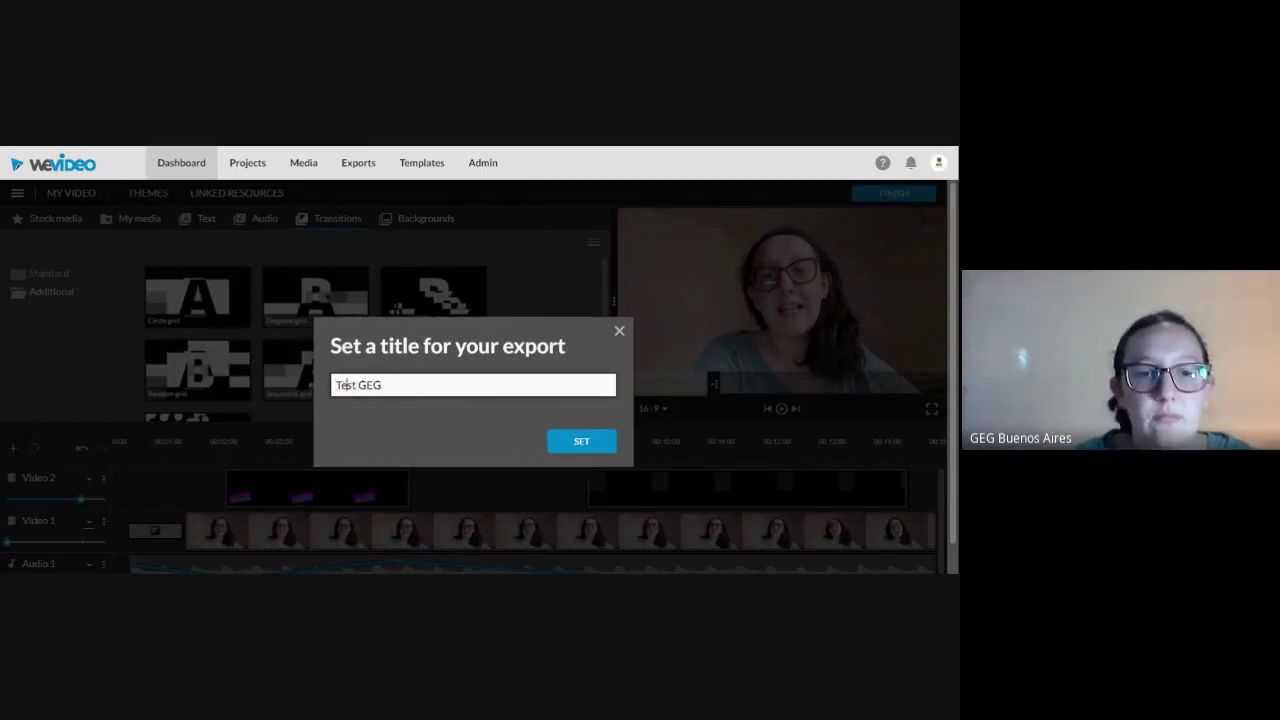
{"action": "left_click", "coordinate": [572, 442]}
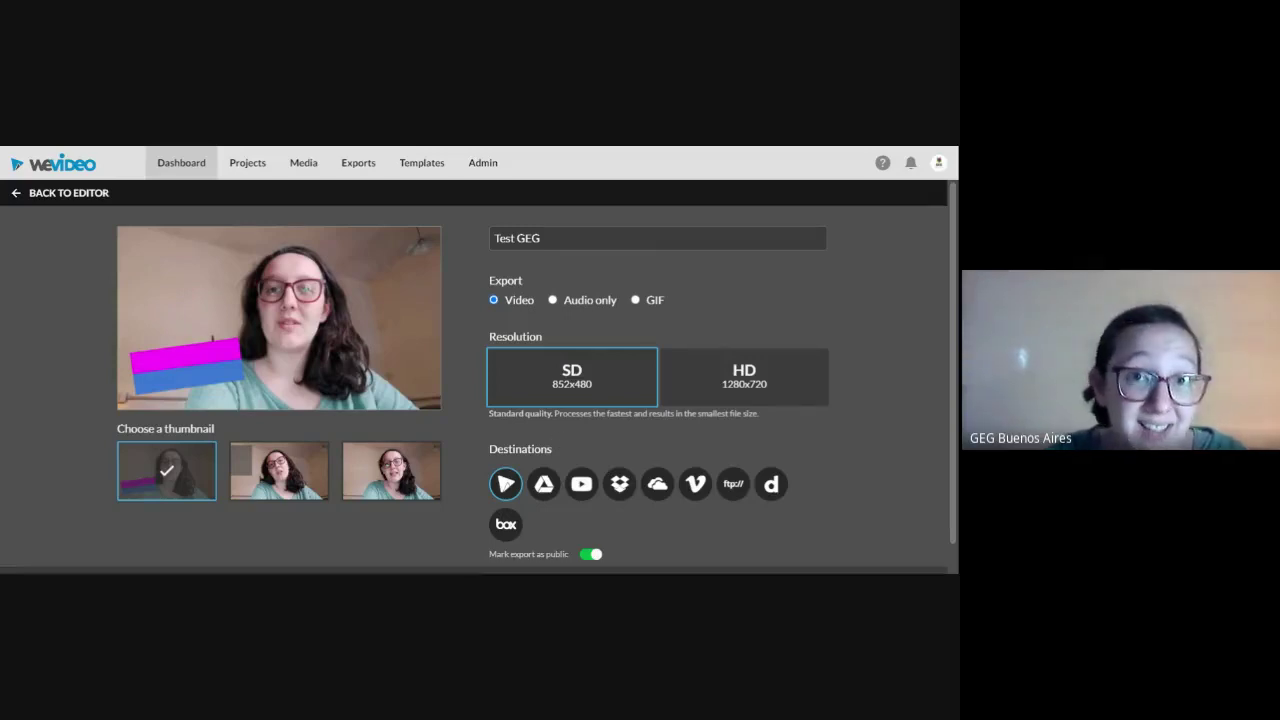
{"action": "left_click", "coordinate": [746, 403]}
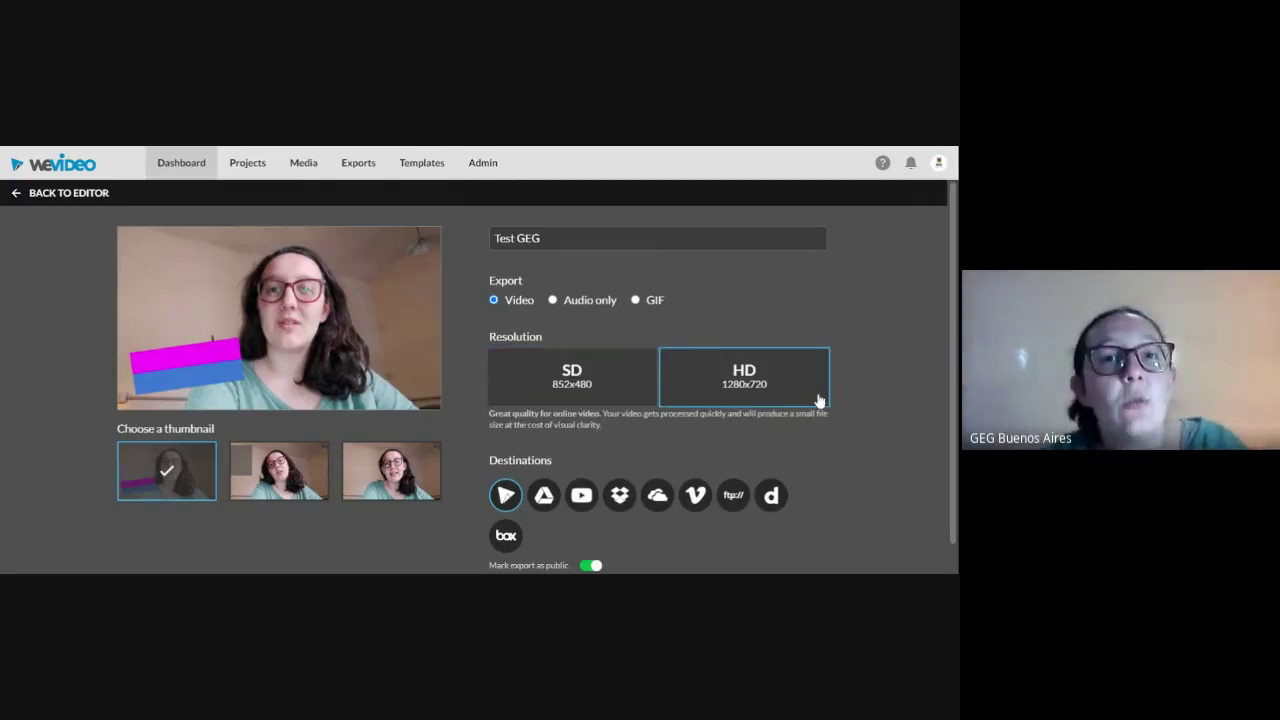